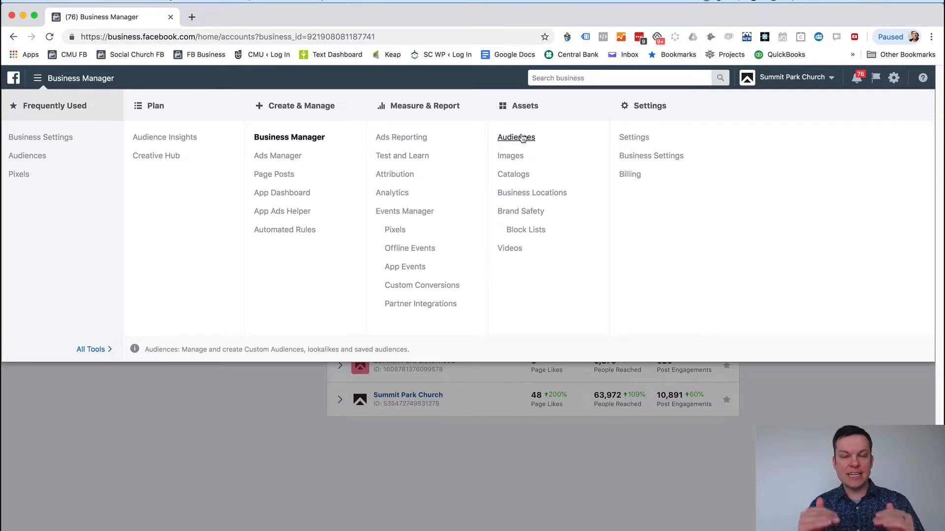
- Open the Audiences library for the Summit Park Church account and look through its existing audiences
{"action": "left_click", "coordinate": [522, 138]}
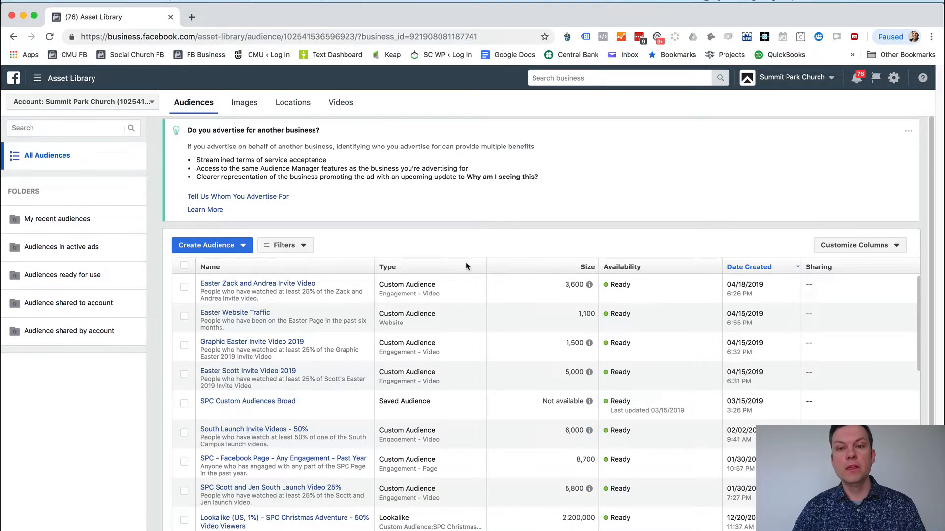
{"action": "scroll", "coordinate": [467, 336], "scroll_direction": "down", "scroll_amount": 2}
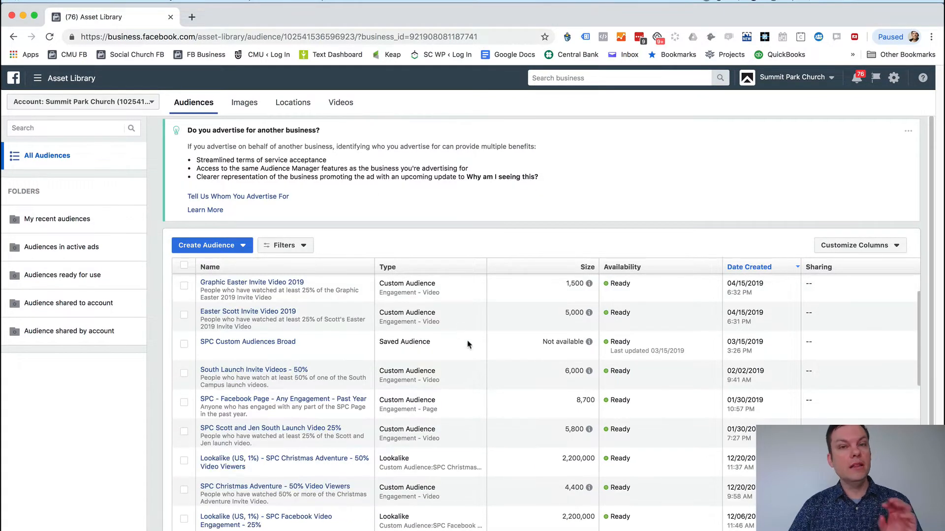
{"action": "scroll", "coordinate": [468, 342], "scroll_direction": "down", "scroll_amount": 2}
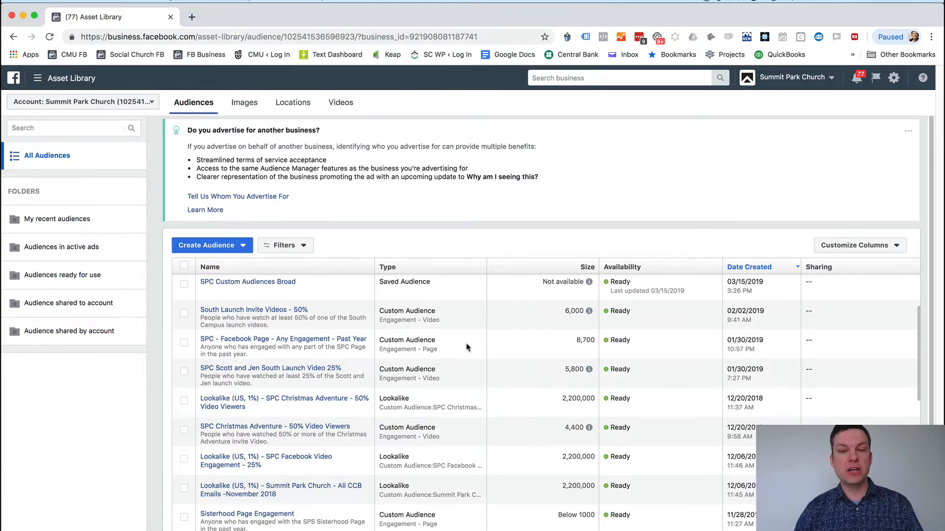
{"action": "scroll", "coordinate": [455, 352], "scroll_direction": "up", "scroll_amount": 2}
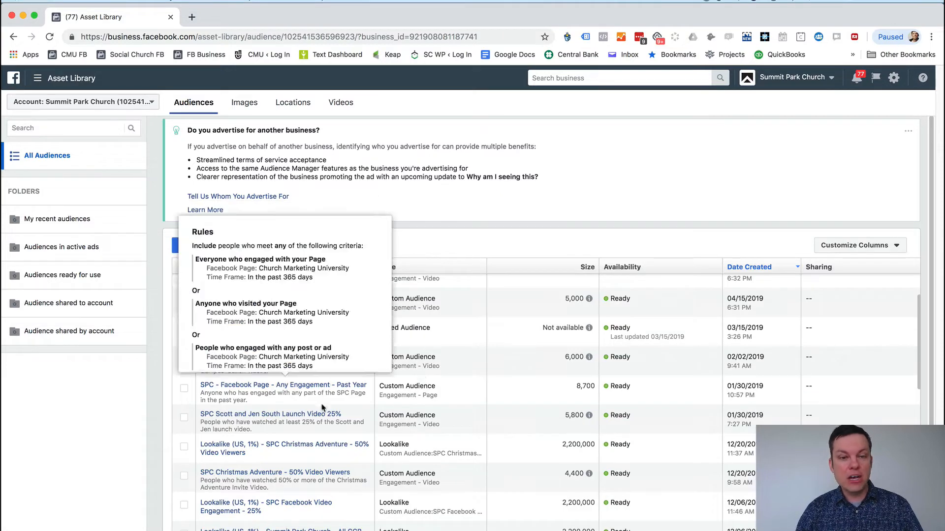
{"action": "scroll", "coordinate": [322, 407], "scroll_direction": "down", "scroll_amount": 6}
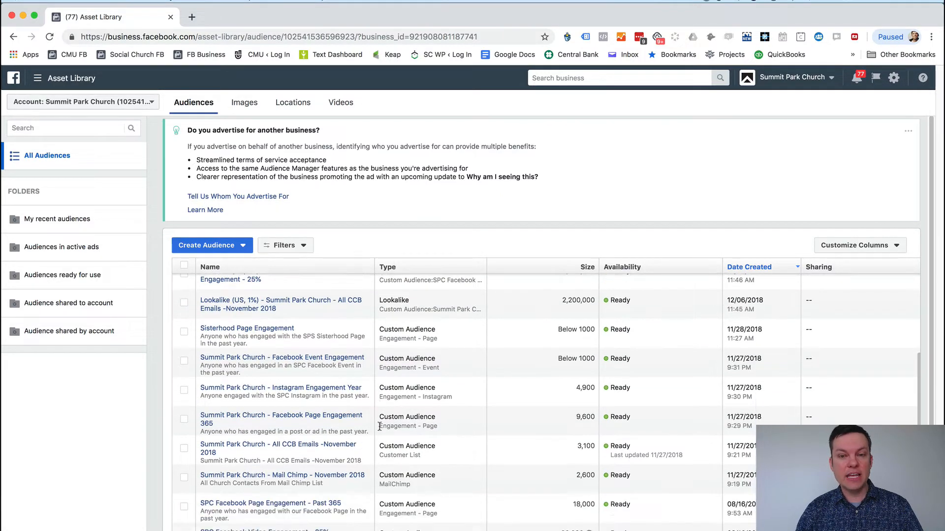
{"action": "scroll", "coordinate": [379, 426], "scroll_direction": "down", "scroll_amount": 5}
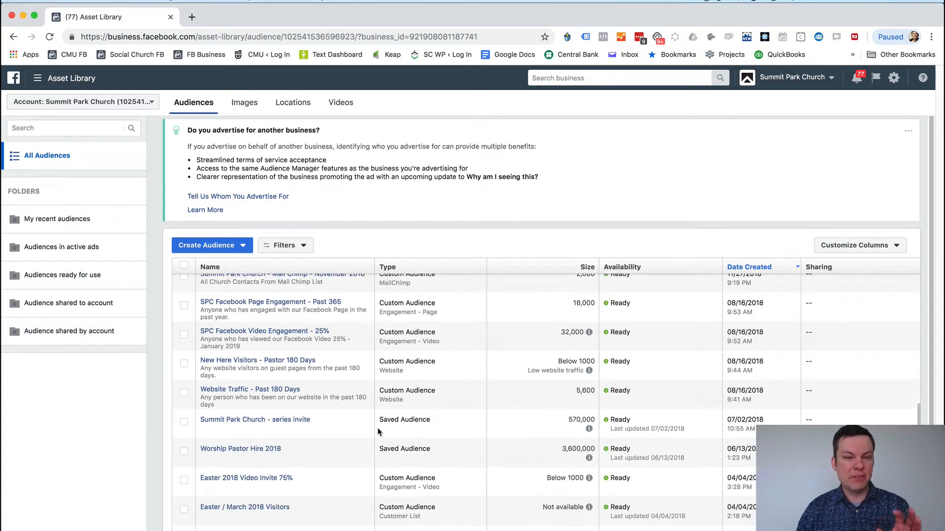
{"action": "scroll", "coordinate": [378, 432], "scroll_direction": "down", "scroll_amount": 6}
{"action": "scroll", "coordinate": [378, 432], "scroll_direction": "up", "scroll_amount": 5}
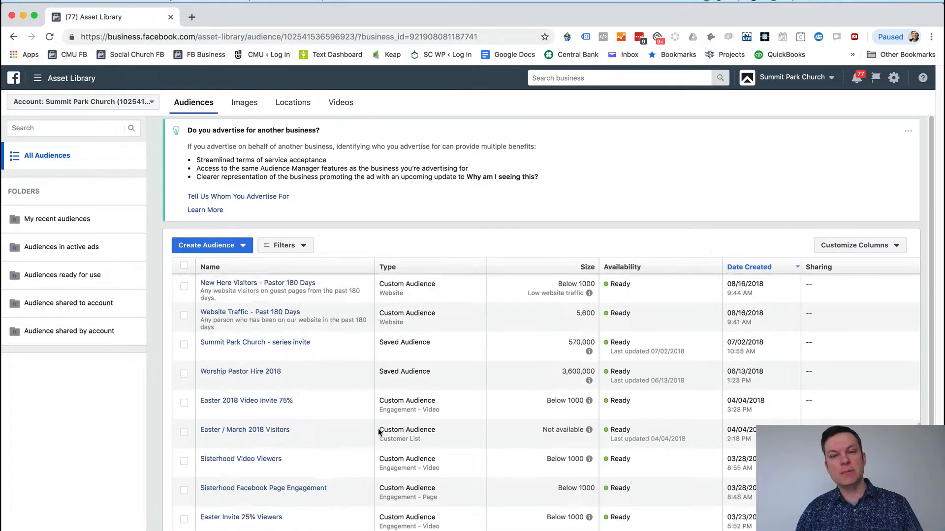
{"action": "scroll", "coordinate": [378, 432], "scroll_direction": "up", "scroll_amount": 15}
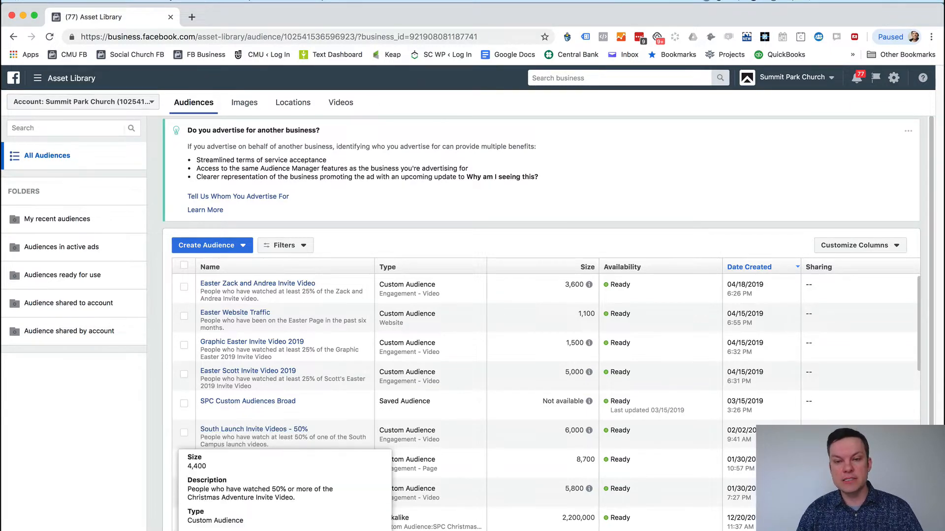
- Look through the older audiences down to the 2017 entries and check the rules and size of SPC Website Visitors Past 90 Days
{"action": "scroll", "coordinate": [507, 419], "scroll_direction": "down", "scroll_amount": 5}
{"action": "scroll", "coordinate": [508, 419], "scroll_direction": "down", "scroll_amount": 10}
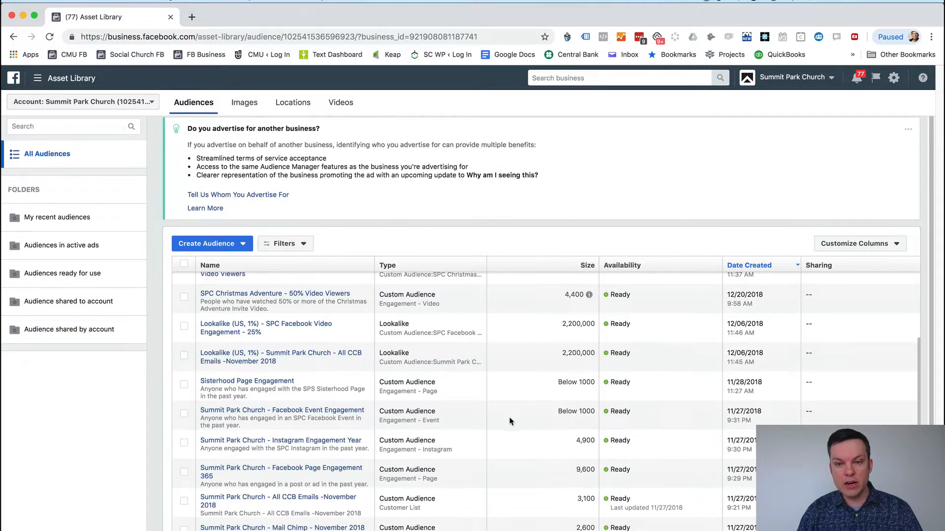
{"action": "scroll", "coordinate": [511, 421], "scroll_direction": "down", "scroll_amount": 8}
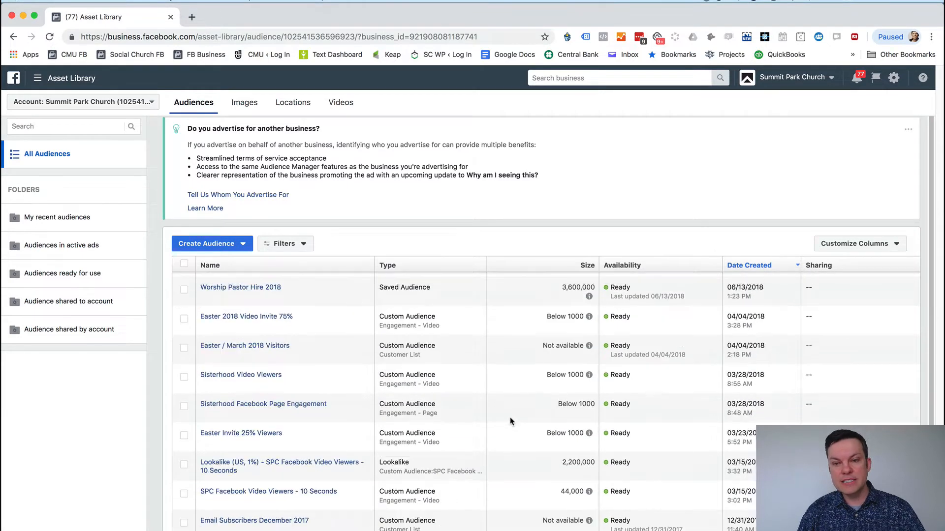
{"action": "scroll", "coordinate": [510, 421], "scroll_direction": "down", "scroll_amount": 8}
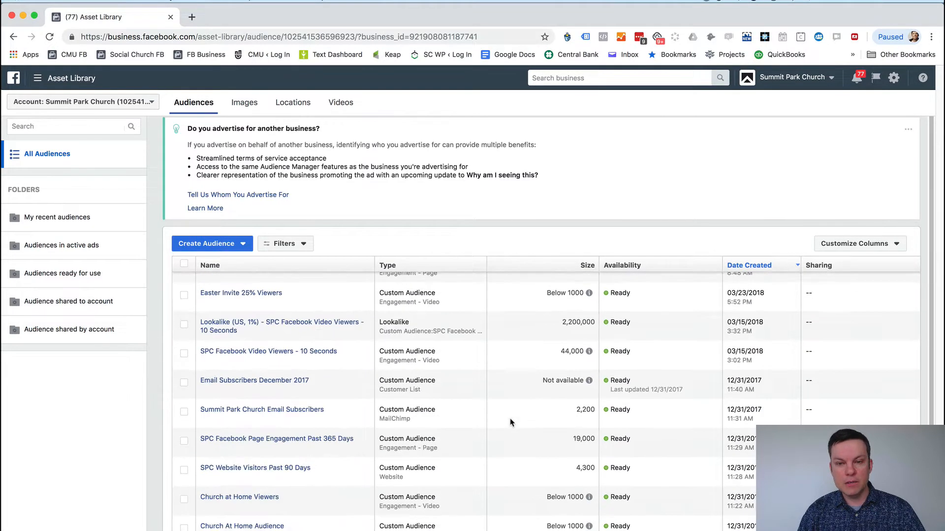
{"action": "scroll", "coordinate": [510, 421], "scroll_direction": "down", "scroll_amount": 1}
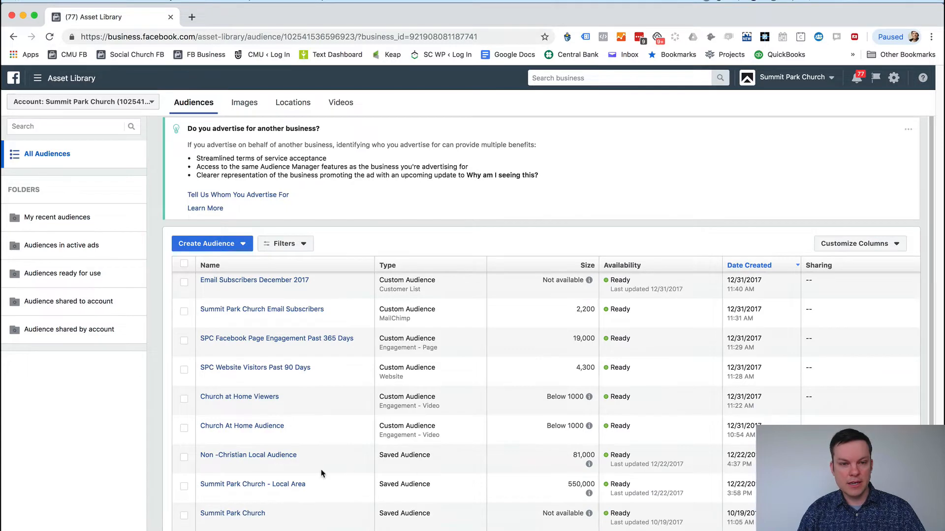
{"action": "scroll", "coordinate": [426, 474], "scroll_direction": "down", "scroll_amount": 3}
{"action": "scroll", "coordinate": [427, 473], "scroll_direction": "down", "scroll_amount": 3}
{"action": "scroll", "coordinate": [449, 466], "scroll_direction": "up", "scroll_amount": 3}
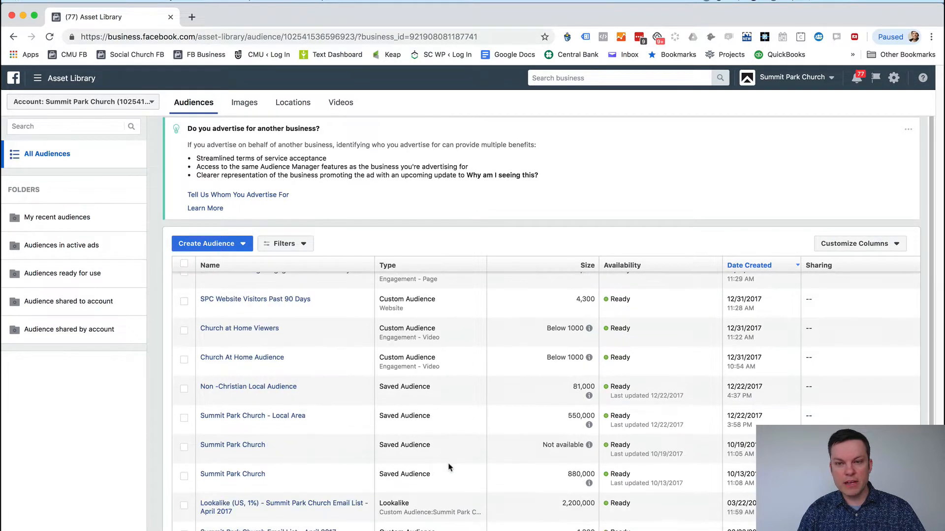
{"action": "scroll", "coordinate": [532, 425], "scroll_direction": "up", "scroll_amount": 1}
{"action": "scroll", "coordinate": [354, 396], "scroll_direction": "up", "scroll_amount": 2}
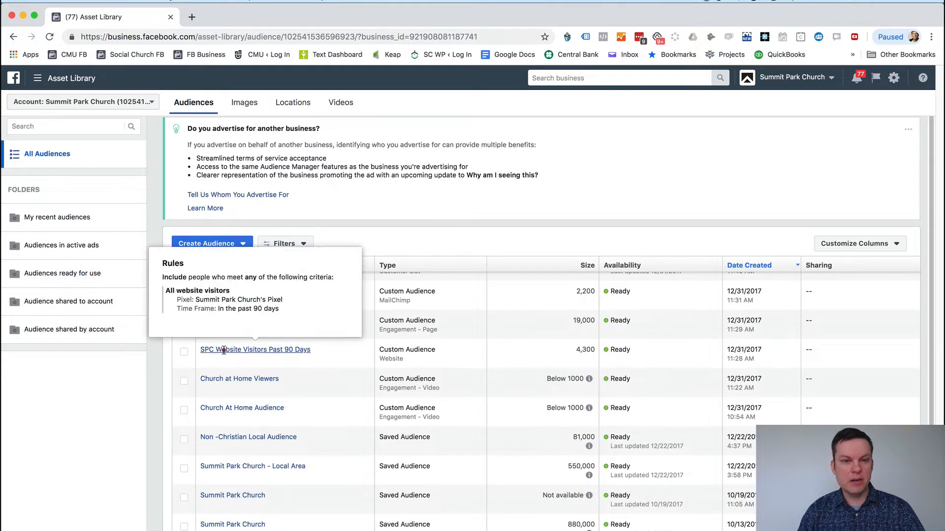
{"action": "left_click", "coordinate": [243, 353]}
{"action": "scroll", "coordinate": [576, 357], "scroll_direction": "up", "scroll_amount": 1}
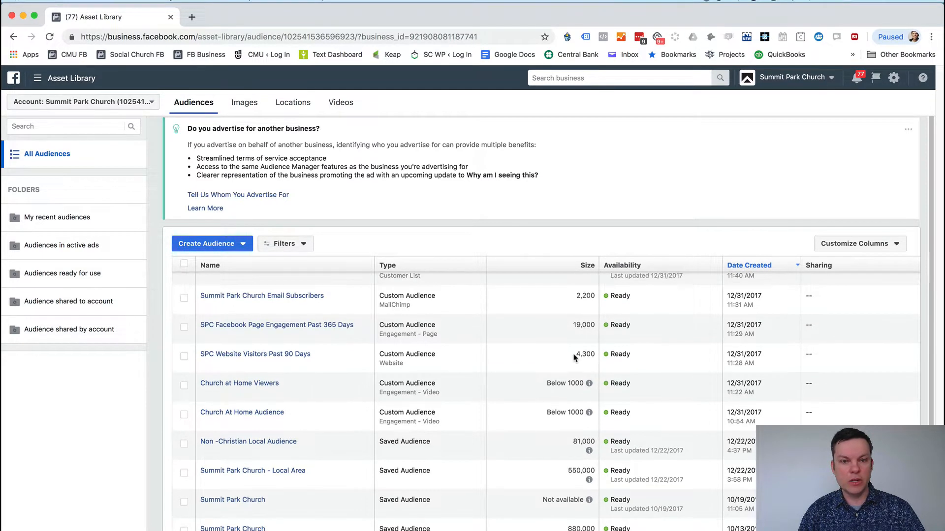
{"action": "scroll", "coordinate": [418, 340], "scroll_direction": "up", "scroll_amount": 1}
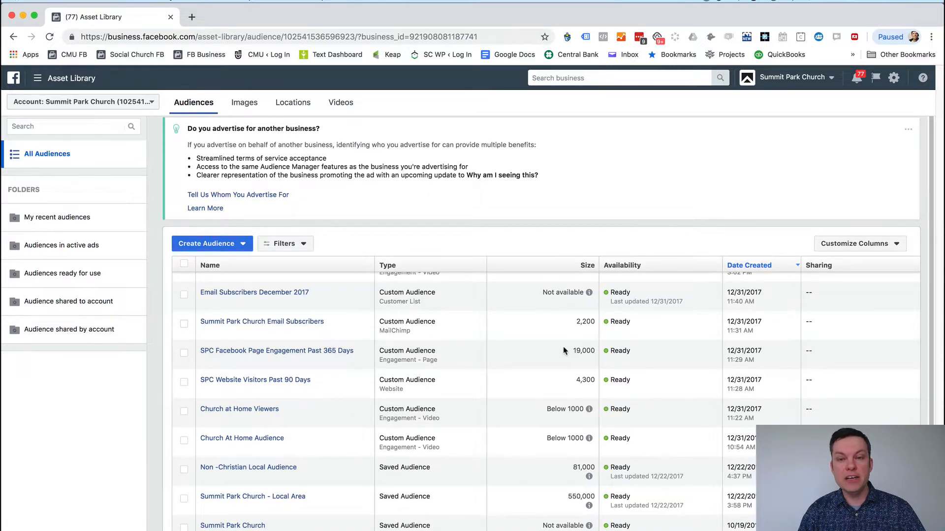
- Examine the sizes of the Facebook page engagement, church email subscribers and SPC Facebook Video Viewers - 10 Seconds audiences
{"action": "left_click_drag", "start_coordinate": [566, 351], "coordinate": [605, 360]}
{"action": "scroll", "coordinate": [555, 368], "scroll_direction": "up", "scroll_amount": 2}
{"action": "scroll", "coordinate": [547, 372], "scroll_direction": "up", "scroll_amount": 1}
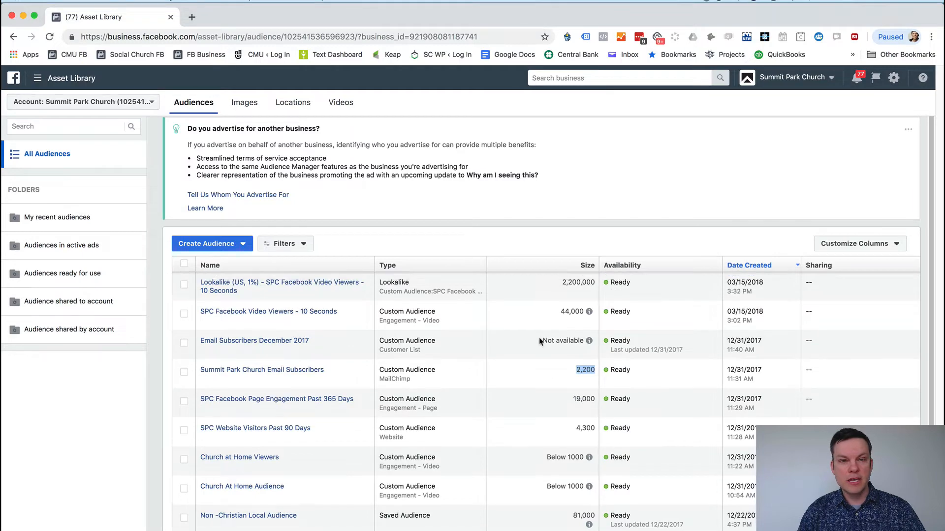
{"action": "left_click_drag", "start_coordinate": [537, 312], "coordinate": [602, 314]}
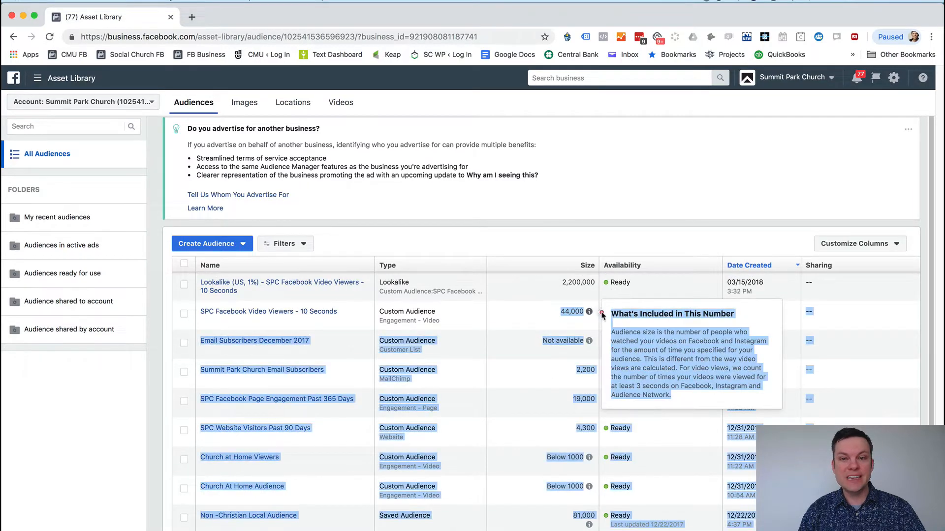
{"action": "left_click", "coordinate": [546, 315]}
{"action": "scroll", "coordinate": [530, 315], "scroll_direction": "up", "scroll_amount": 1}
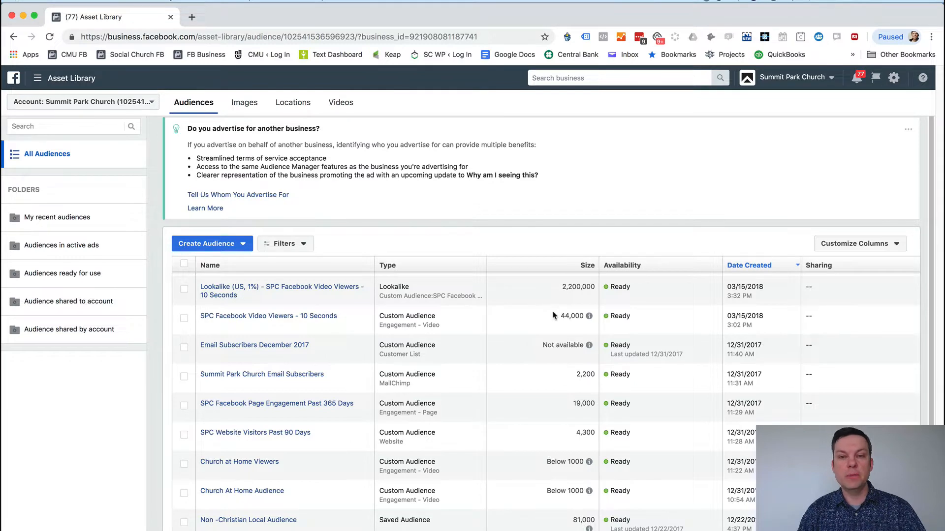
{"action": "left_click_drag", "start_coordinate": [559, 317], "coordinate": [589, 316]}
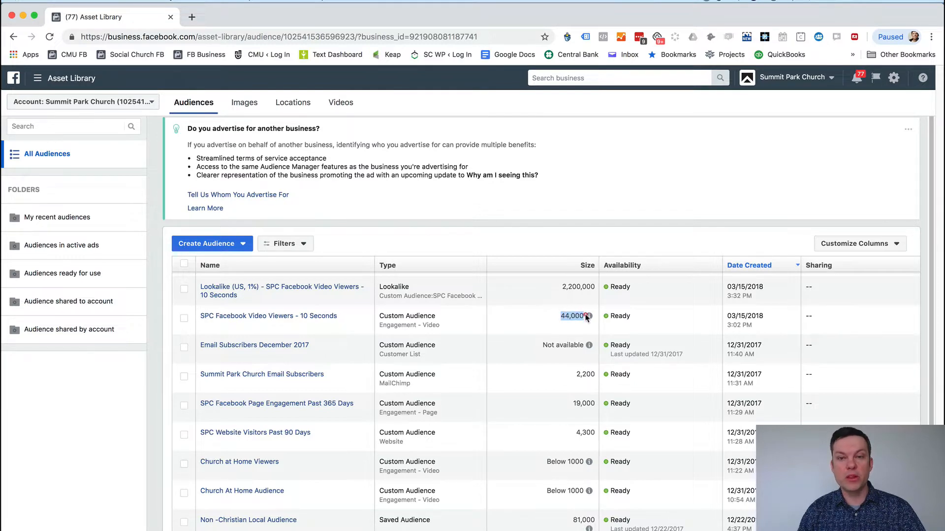
{"action": "left_click", "coordinate": [556, 315]}
{"action": "scroll", "coordinate": [556, 325], "scroll_direction": "up", "scroll_amount": 3}
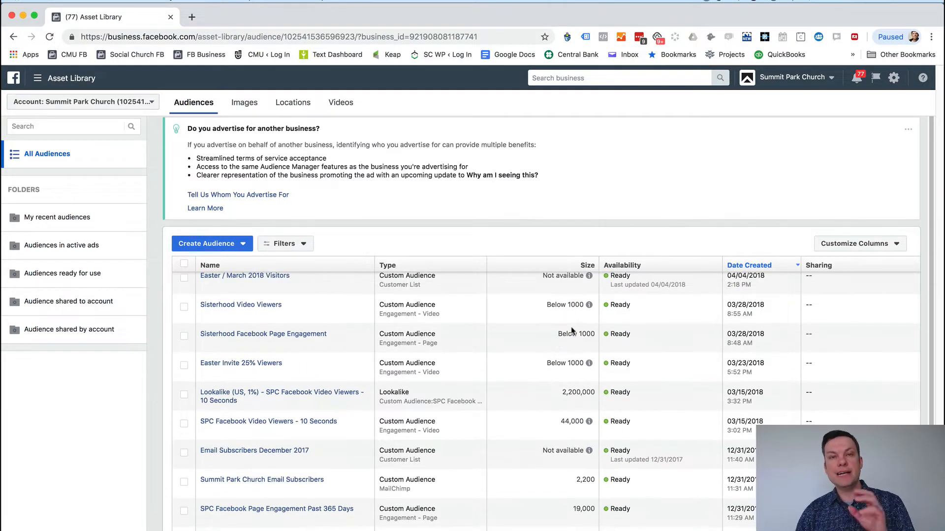
{"action": "scroll", "coordinate": [575, 364], "scroll_direction": "up", "scroll_amount": 1}
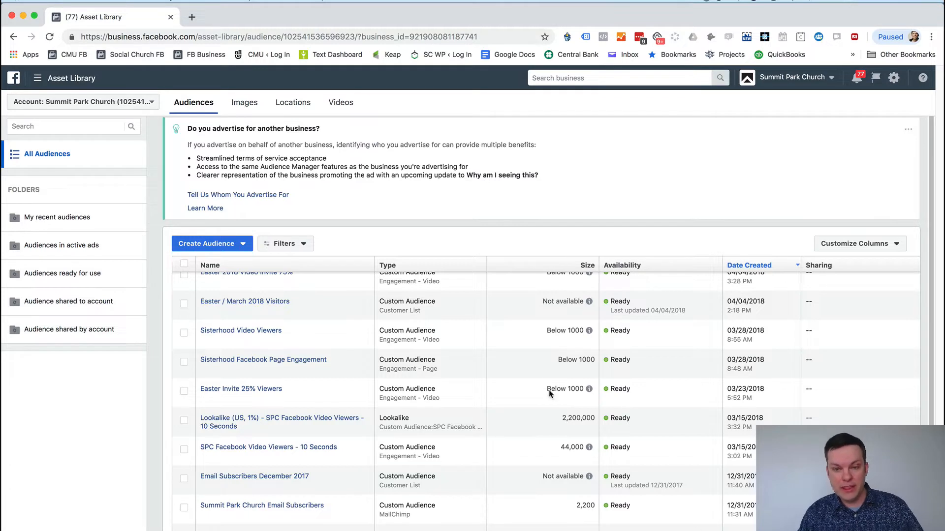
- Start creating a custom audience with website traffic as its source
{"action": "scroll", "coordinate": [550, 391], "scroll_direction": "up", "scroll_amount": 1}
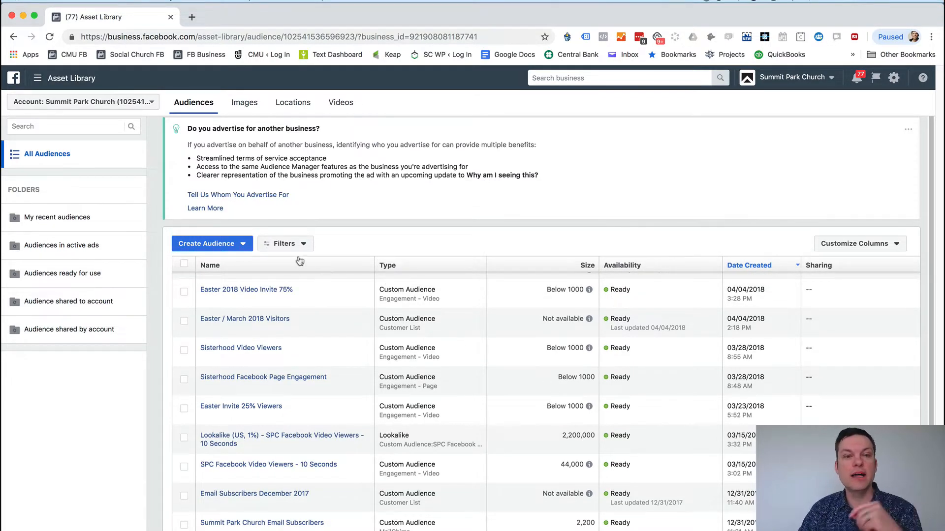
{"action": "scroll", "coordinate": [260, 295], "scroll_direction": "up", "scroll_amount": 5}
{"action": "scroll", "coordinate": [267, 312], "scroll_direction": "down", "scroll_amount": 10}
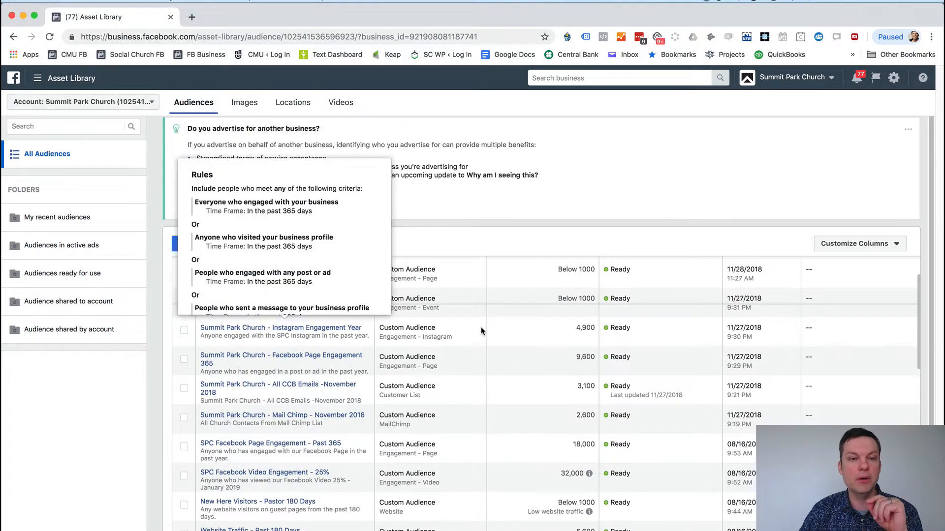
{"action": "left_click", "coordinate": [233, 244]}
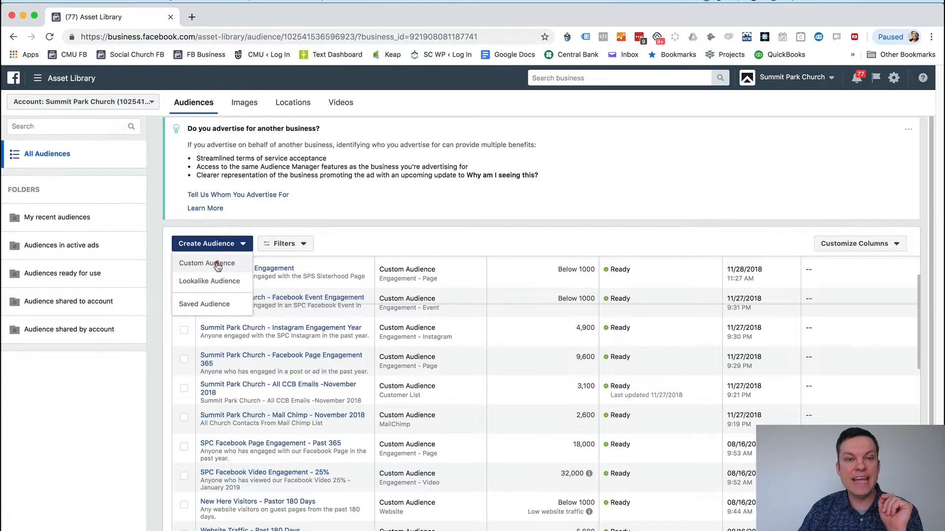
{"action": "left_click", "coordinate": [218, 264]}
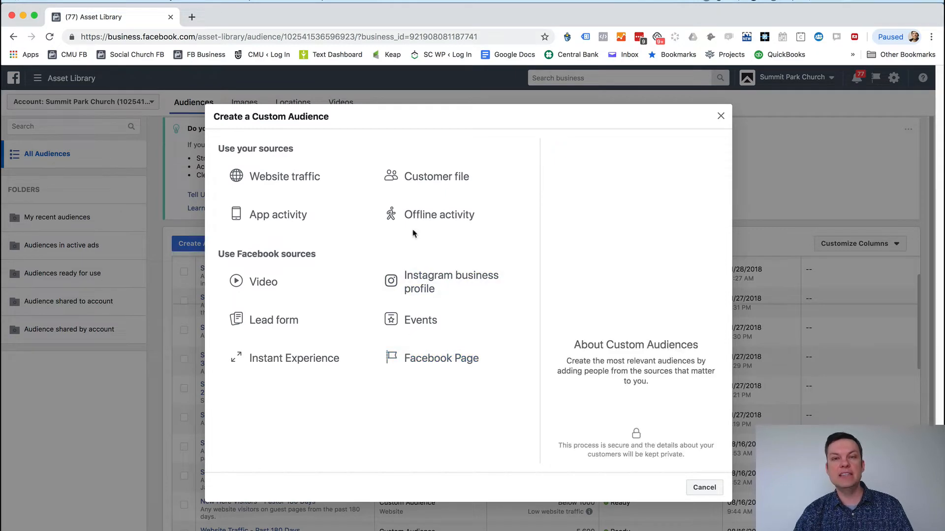
{"action": "left_click", "coordinate": [300, 179]}
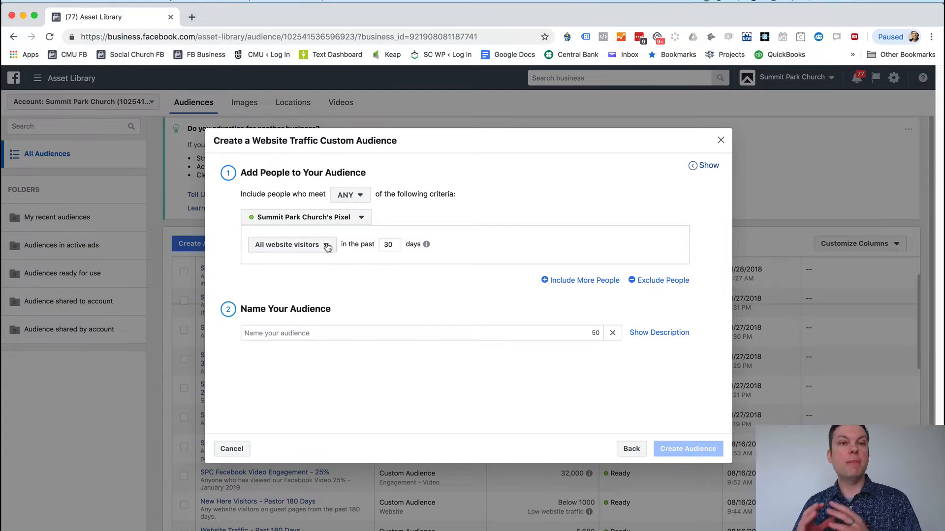
- Open summitparkchurch.com in a new browser tab and check the site with the Facebook Pixel Helper extension
{"action": "left_click", "coordinate": [192, 17]}
{"action": "type", "text": "sum"}
{"action": "key", "text": "Return"}
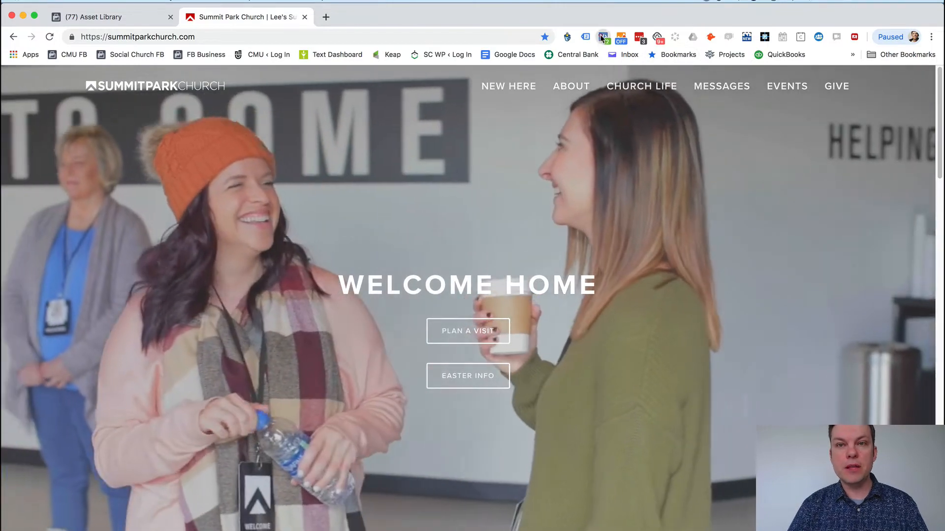
{"action": "left_click", "coordinate": [604, 38]}
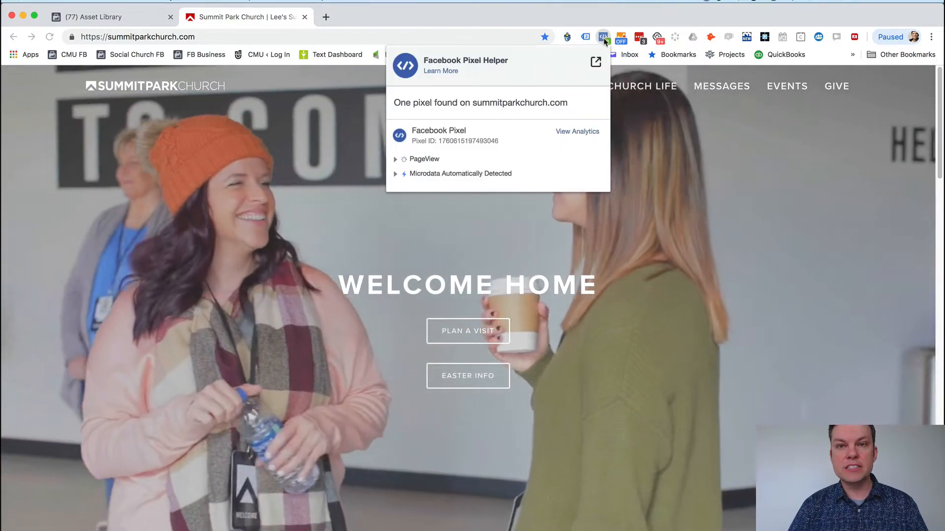
{"action": "left_click", "coordinate": [604, 37]}
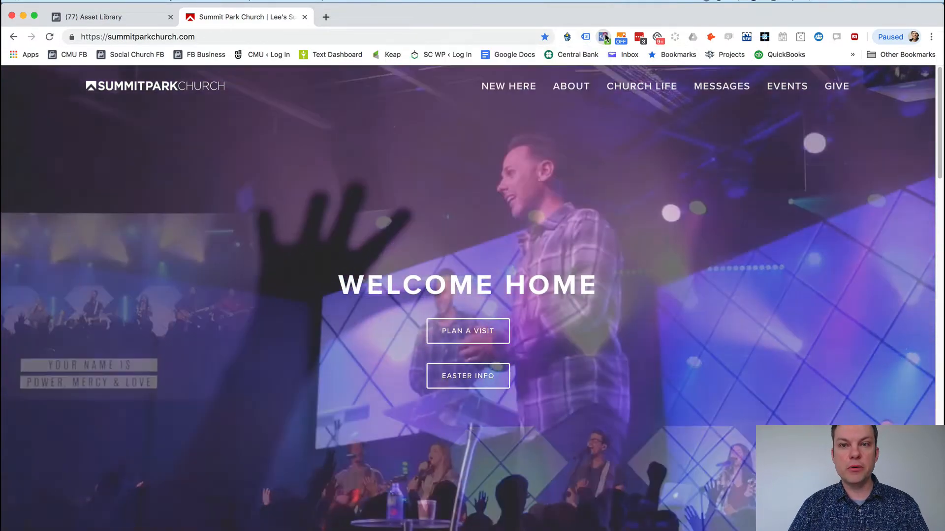
- Highlight the site's pixel ID in the Facebook Pixel Helper, dismiss it, and close the church website tab
{"action": "left_click", "coordinate": [605, 37]}
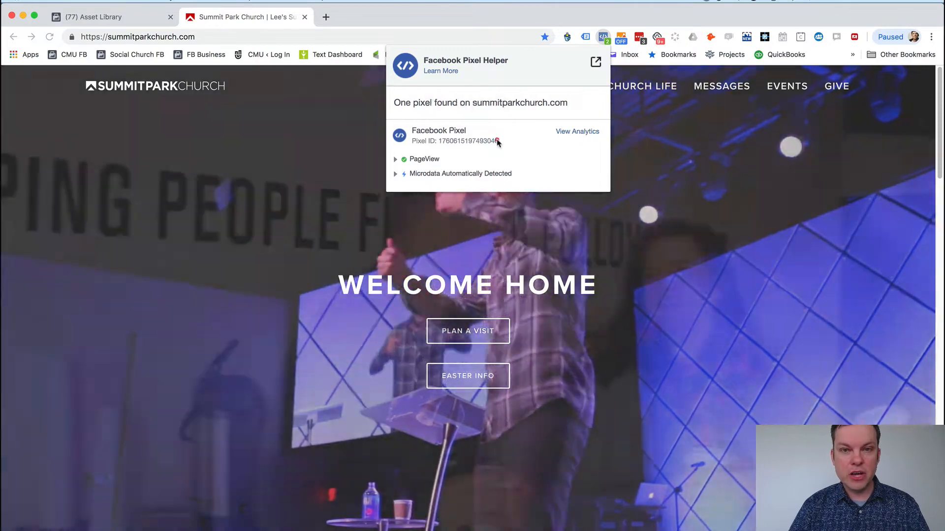
{"action": "double_click", "coordinate": [455, 141]}
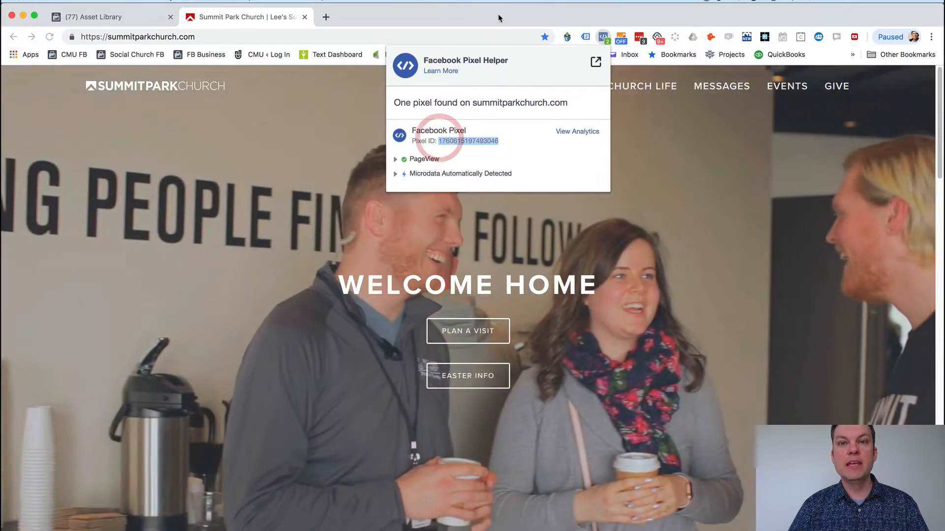
{"action": "left_click", "coordinate": [499, 12]}
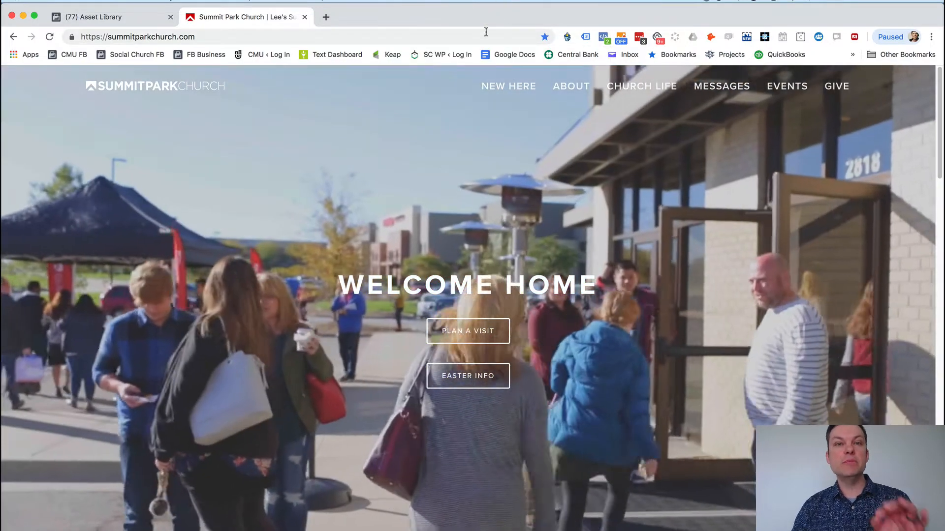
{"action": "mouse_move", "coordinate": [490, 102]}
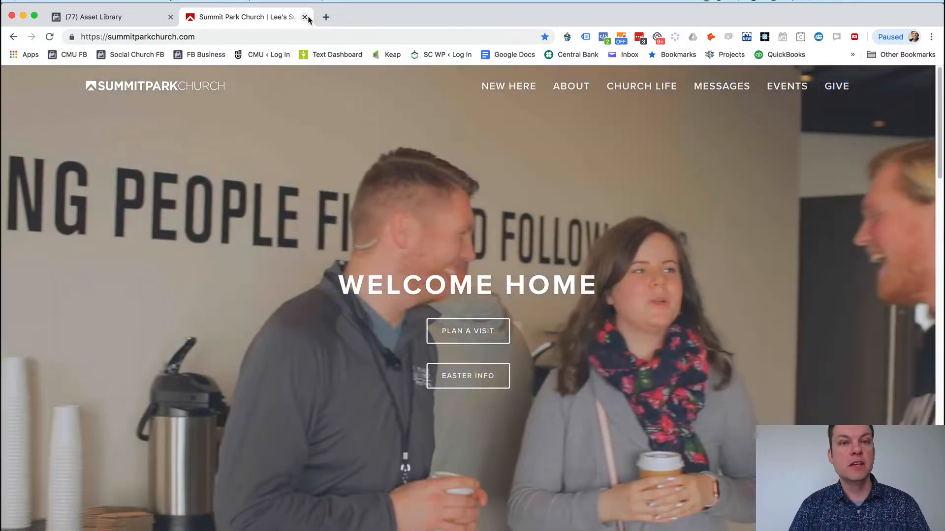
{"action": "left_click", "coordinate": [308, 17]}
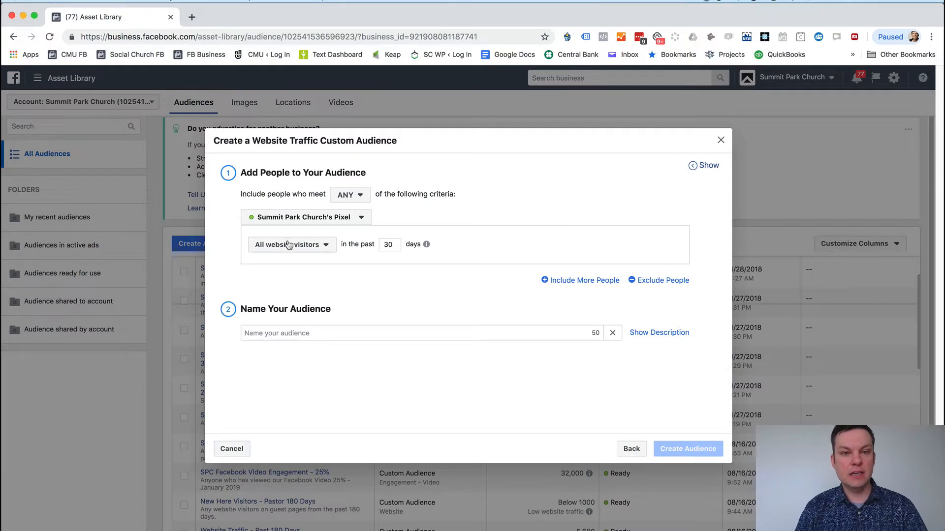
- Set the audience criterion to people who visited specific web pages in the past 60 days
{"action": "double_click", "coordinate": [389, 245]}
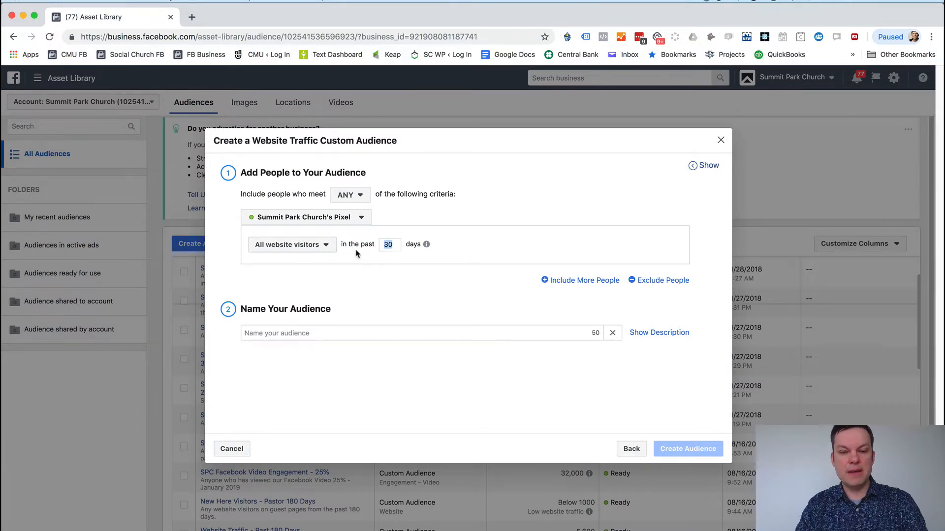
{"action": "type", "text": "60"}
{"action": "left_click", "coordinate": [315, 245]}
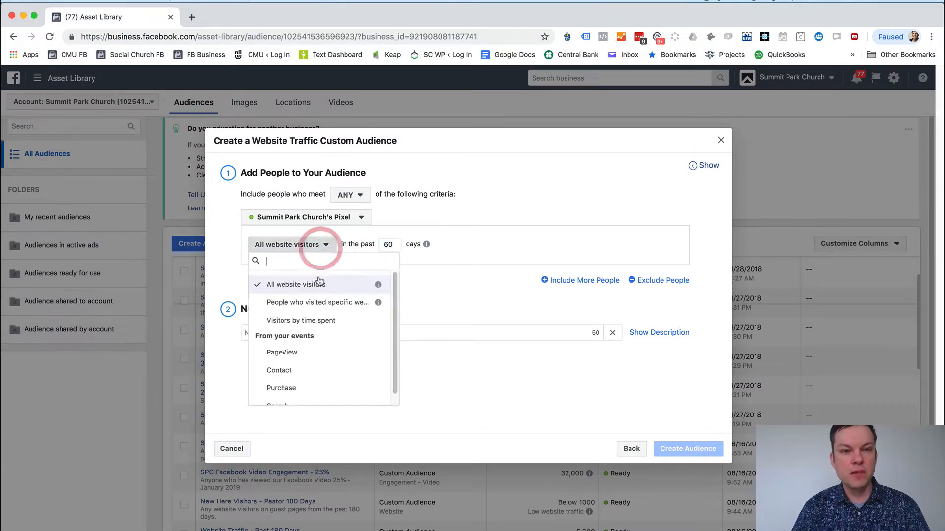
{"action": "left_click", "coordinate": [318, 305]}
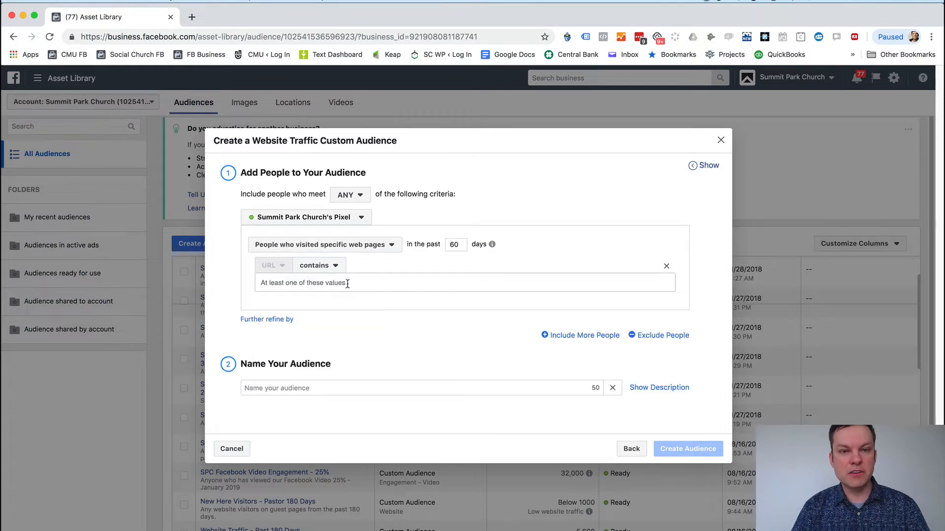
- Match page URLs containing "new", "guest" or "easter", and remove the extra All website visitors criterion
{"action": "left_click", "coordinate": [325, 282]}
{"action": "type", "text": "new"}
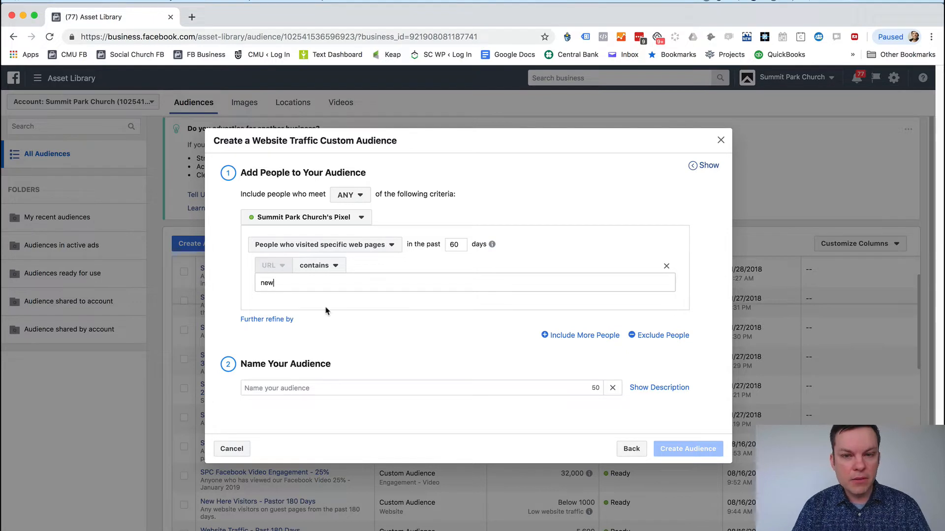
{"action": "left_click", "coordinate": [555, 332]}
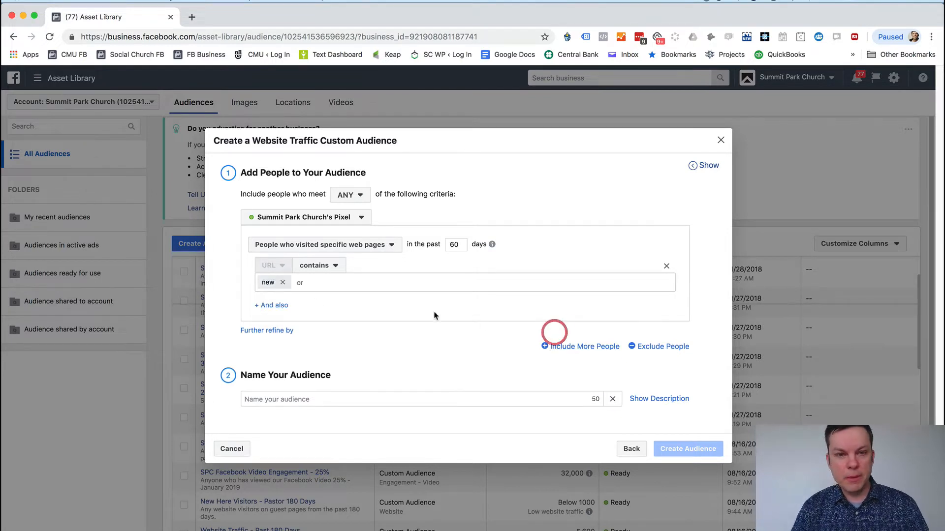
{"action": "left_click", "coordinate": [318, 282]}
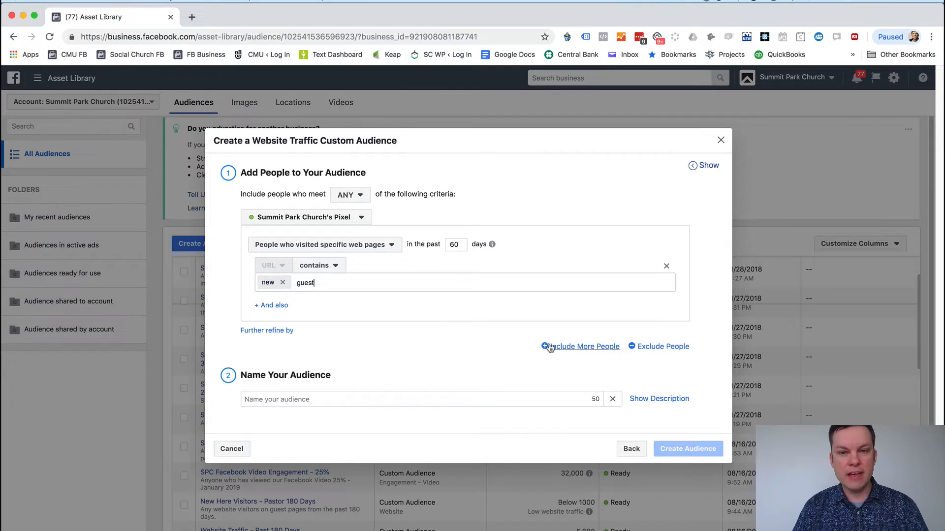
{"action": "left_click", "coordinate": [565, 346]}
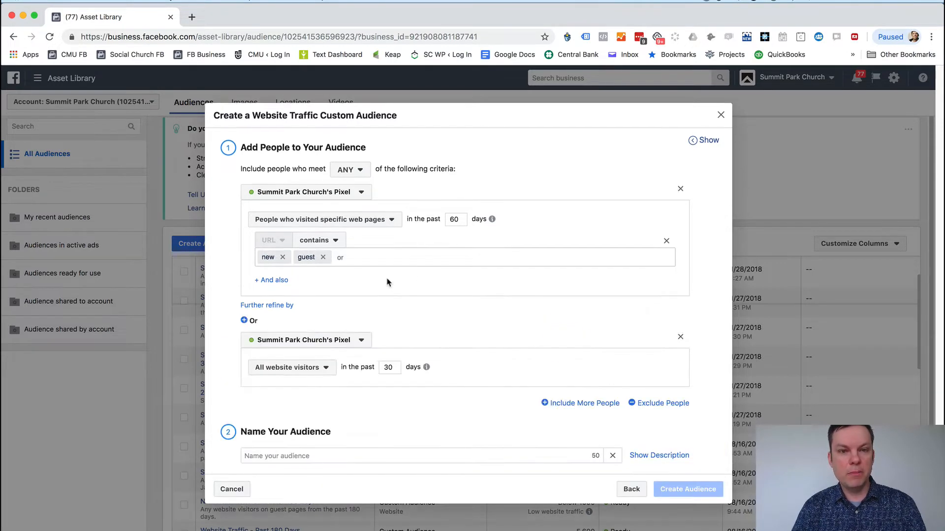
{"action": "left_click", "coordinate": [369, 256]}
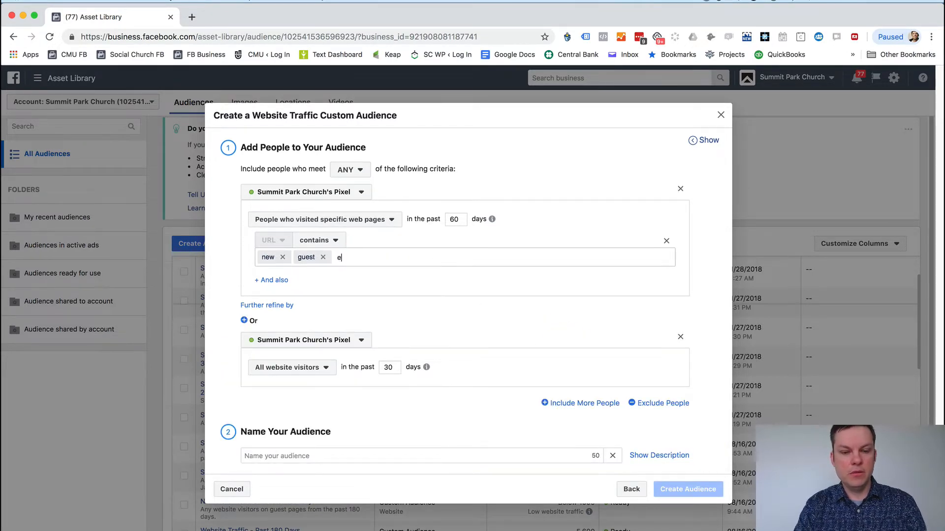
{"action": "type", "text": "easter"}
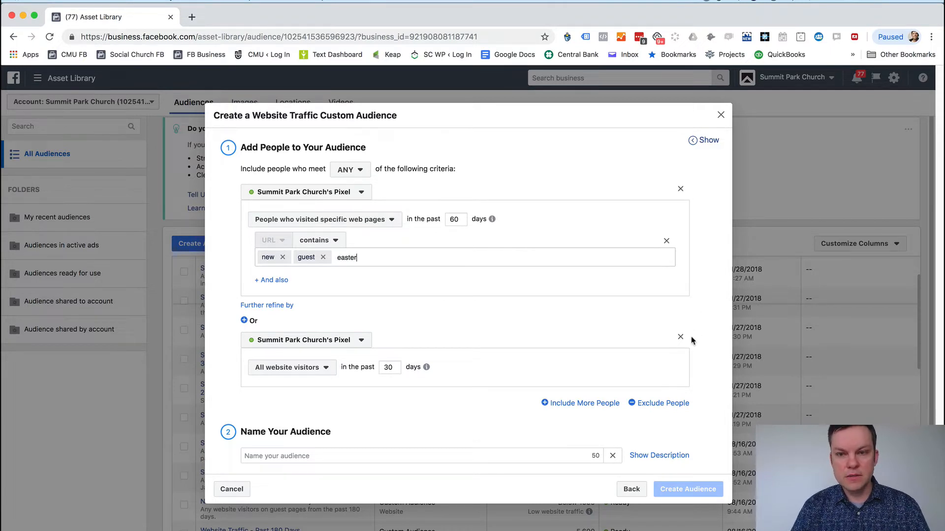
{"action": "left_click", "coordinate": [681, 336]}
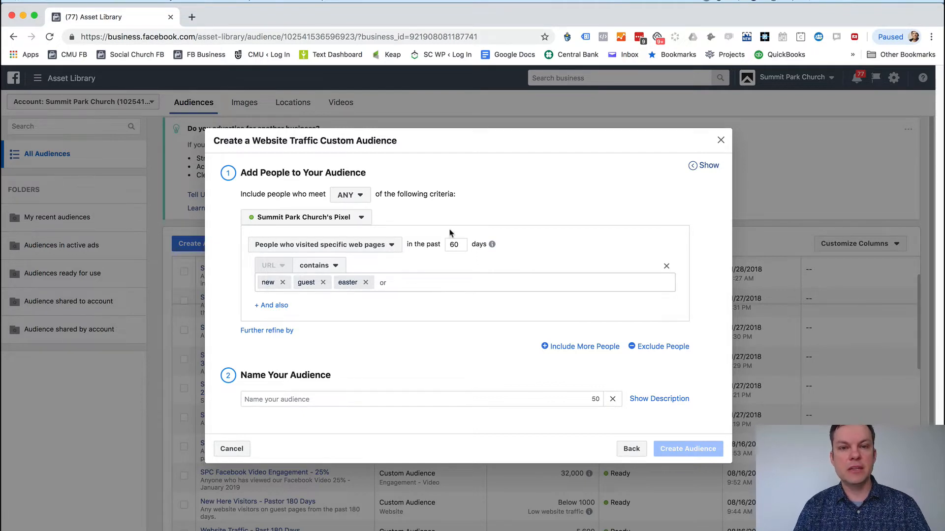
- Name the audience "SPC Website New Pages - Past 60"
{"action": "left_click", "coordinate": [288, 399]}
{"action": "type", "text": "SPC Website New Pages - Past"}
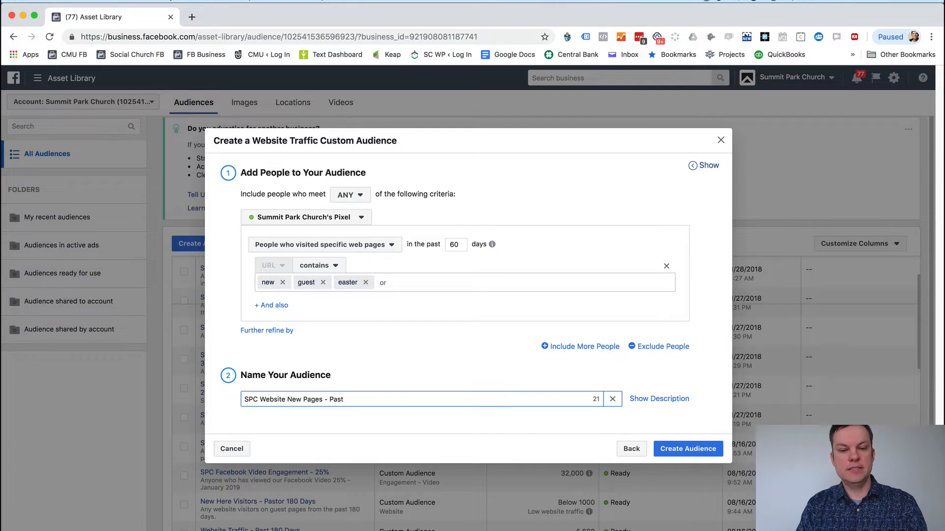
{"action": "type", "text": "60"}
- Add the description "Anyone who has been on our website in the past 60 days - new here pages" and create the audience
{"action": "left_click", "coordinate": [648, 398]}
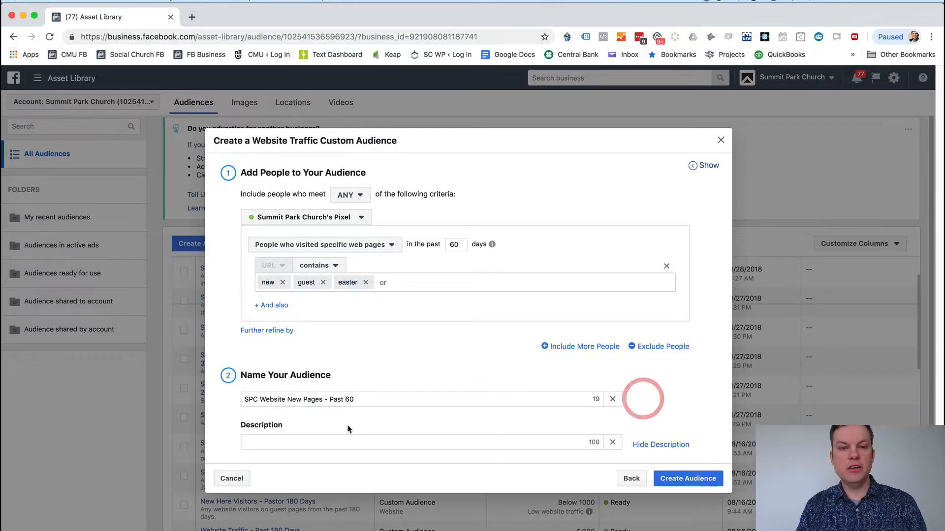
{"action": "left_click", "coordinate": [312, 439]}
{"action": "type", "text": "Sn"}
{"action": "key", "text": "BackSpace"}
{"action": "key", "text": "BackSpace"}
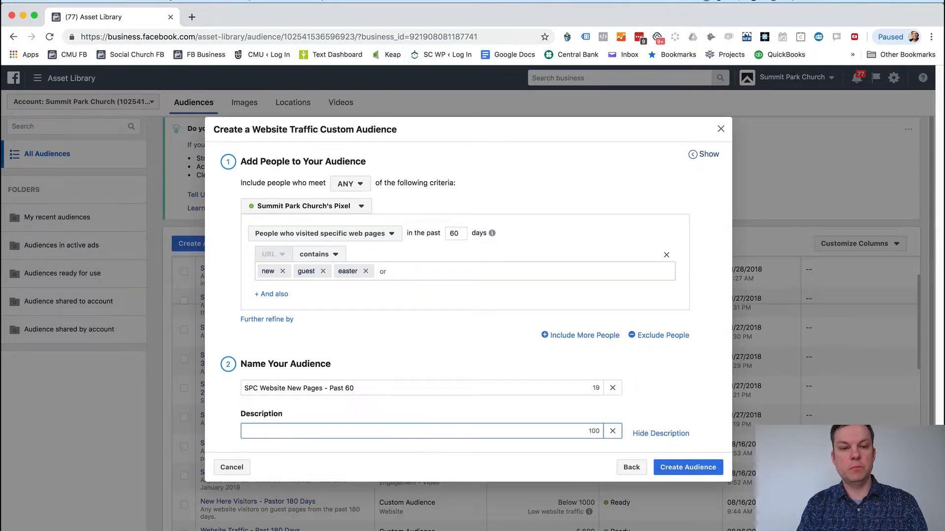
{"action": "type", "text": "Anyone"}
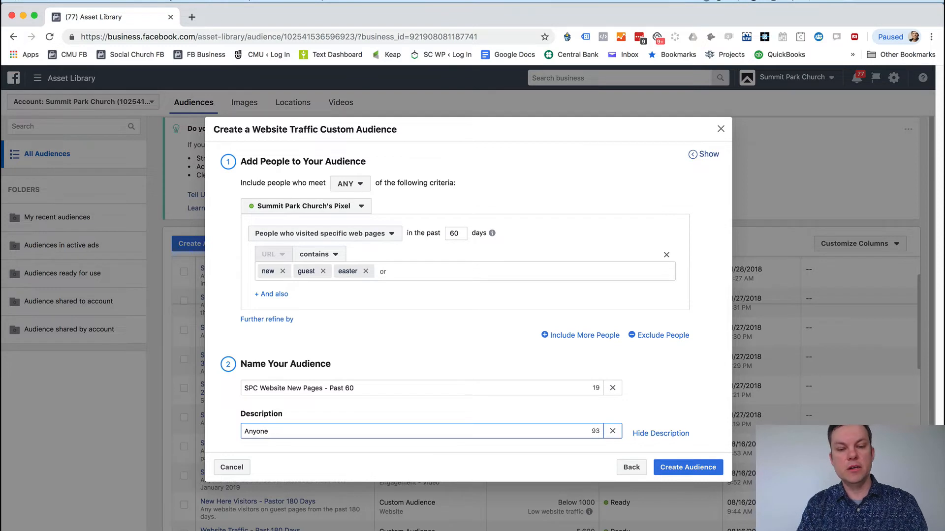
{"action": "type", "text": " who has been on our websit"}
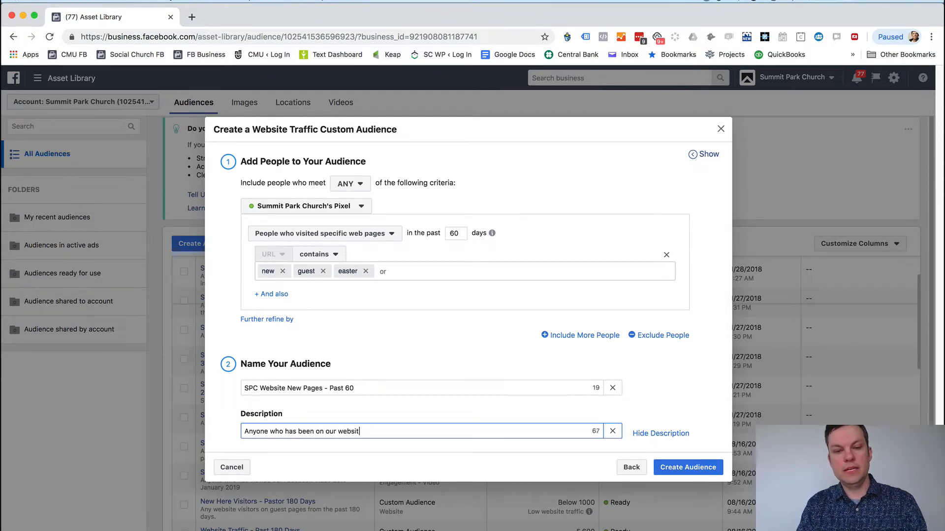
{"action": "type", "text": "e in the past"}
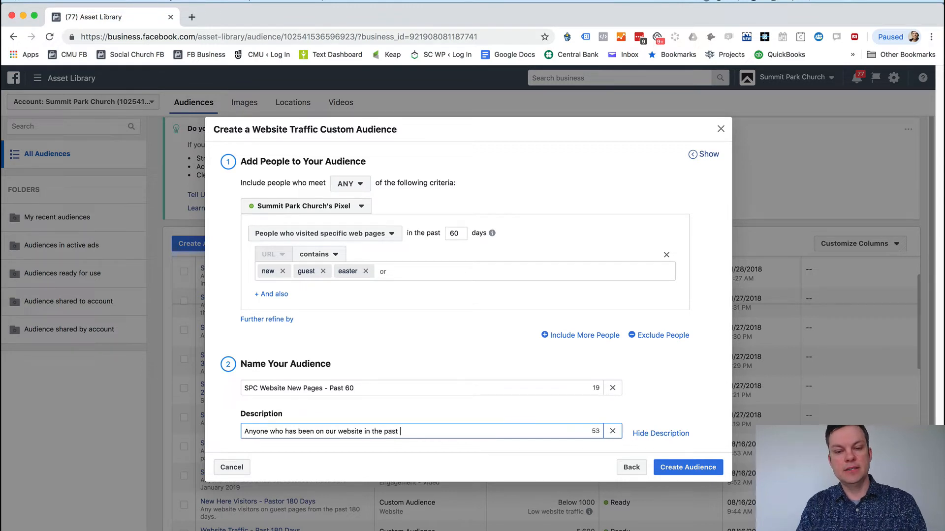
{"action": "type", "text": " 60 days"}
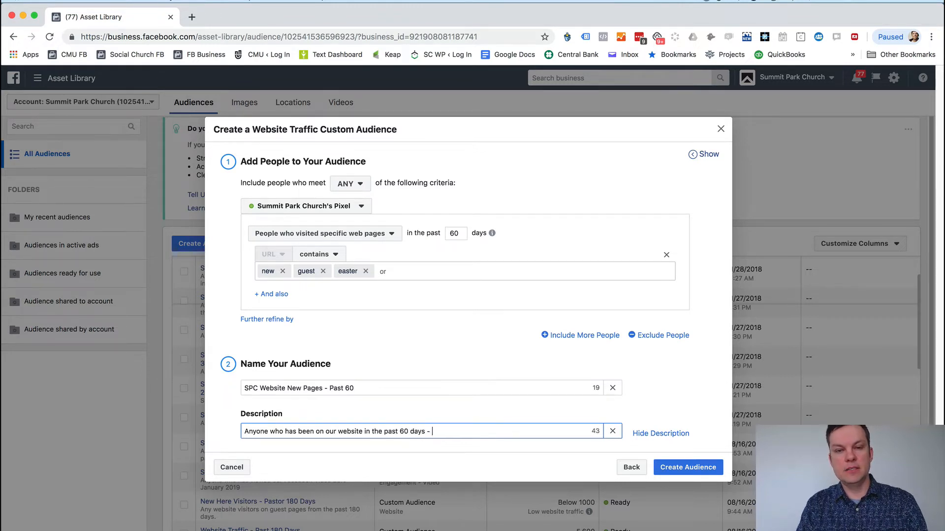
{"action": "type", "text": " - new here pages"}
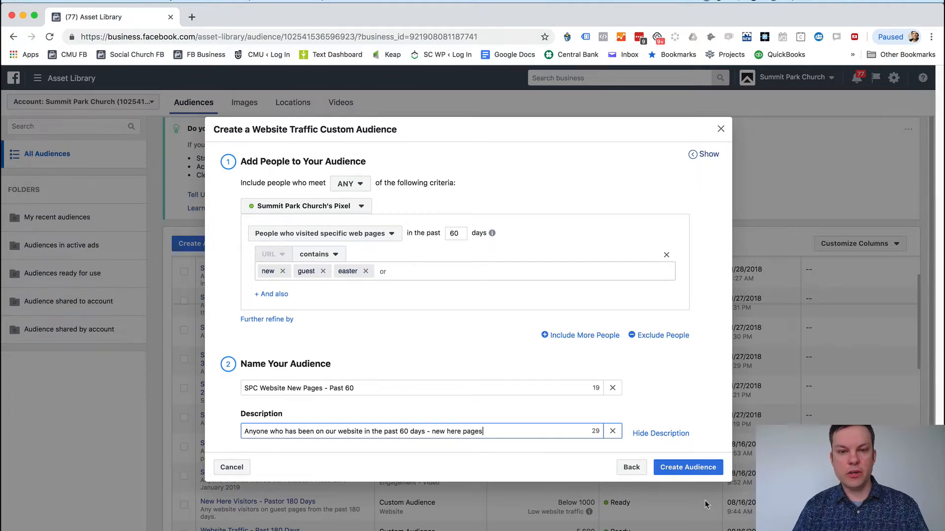
{"action": "left_click", "coordinate": [694, 475]}
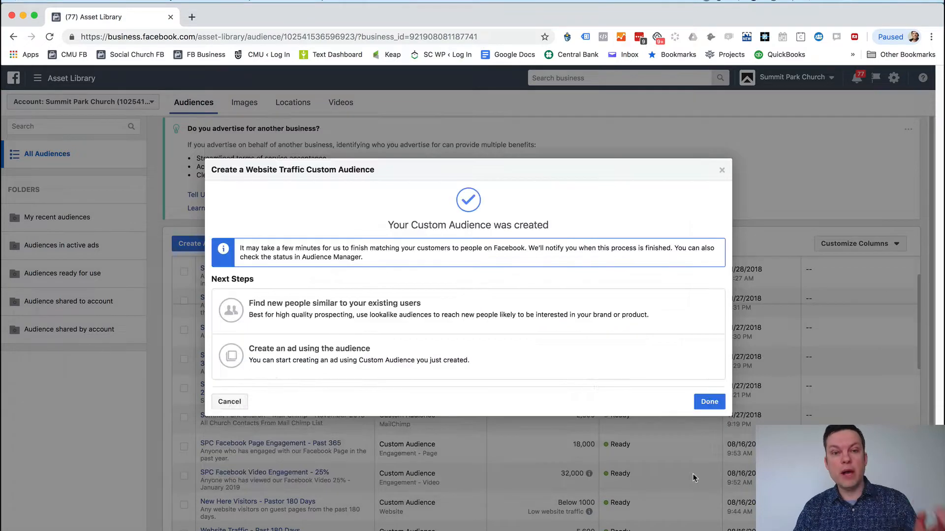
{"action": "left_click", "coordinate": [710, 402]}
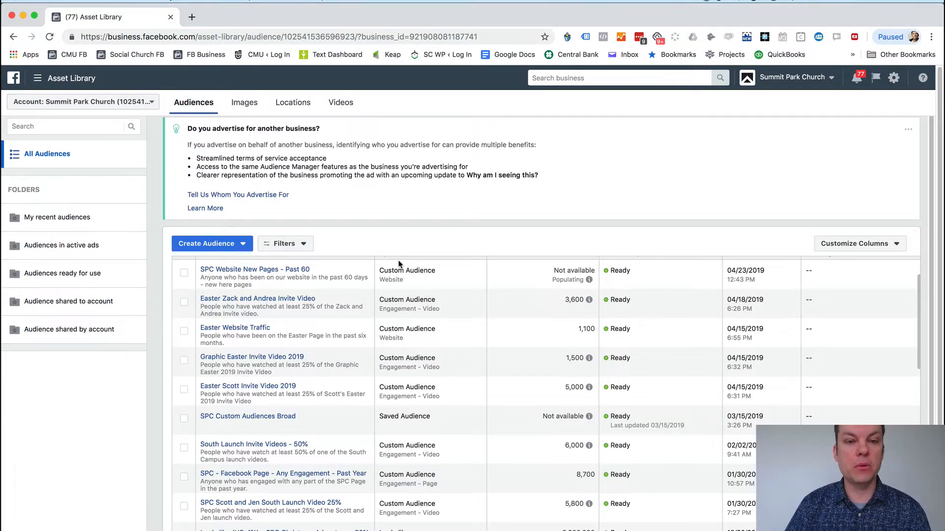
- Start another custom audience from a customer file that doesn't include LTV
{"action": "left_click", "coordinate": [234, 242]}
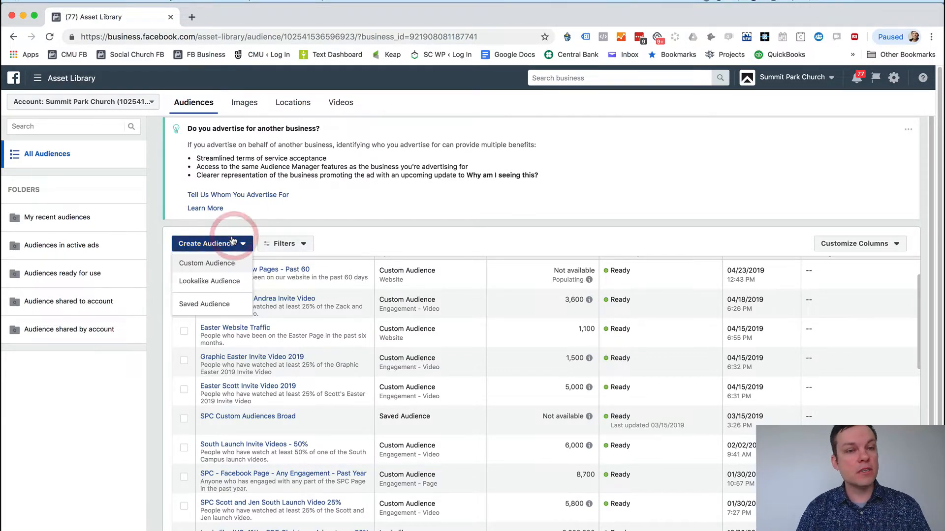
{"action": "left_click", "coordinate": [229, 265]}
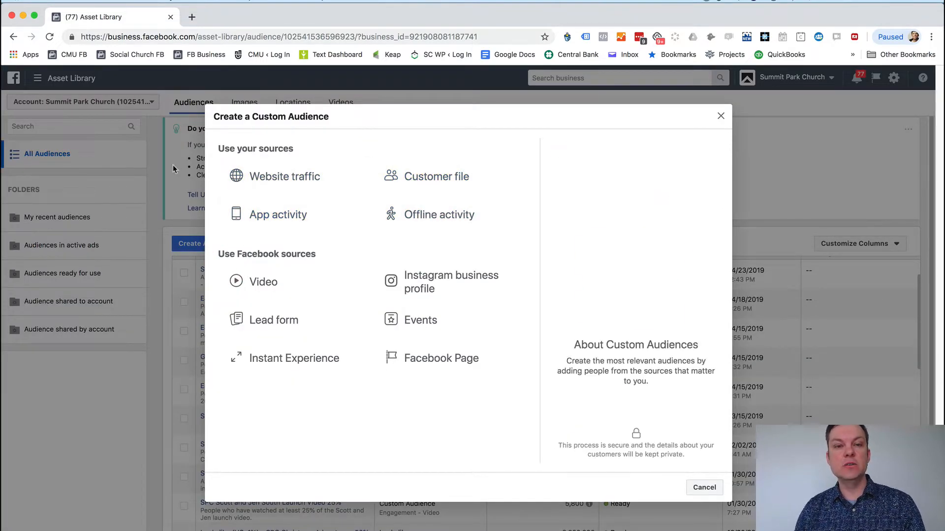
{"action": "left_click", "coordinate": [432, 178]}
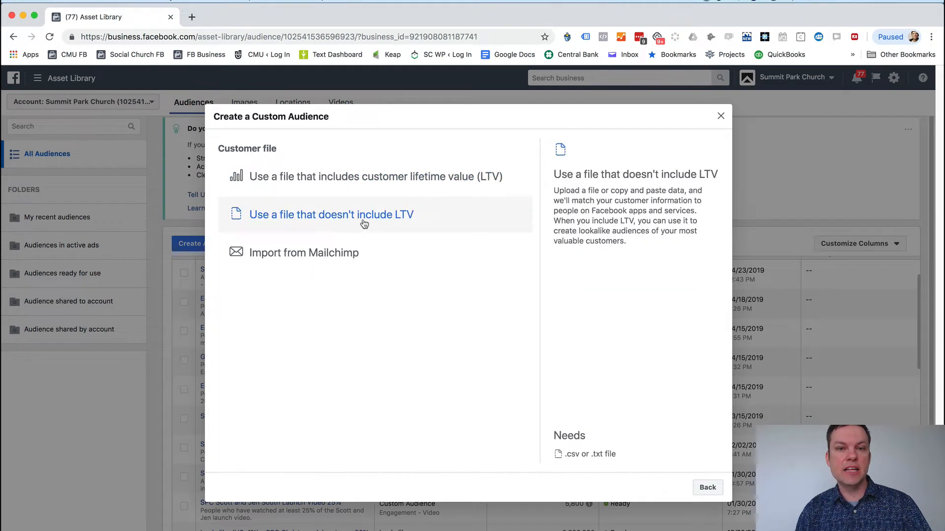
{"action": "left_click", "coordinate": [410, 209]}
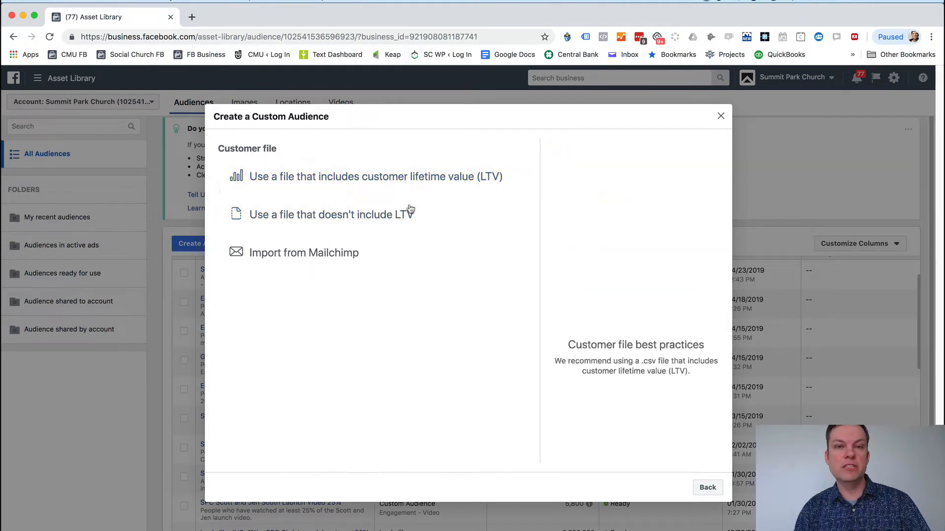
{"action": "left_click", "coordinate": [314, 215]}
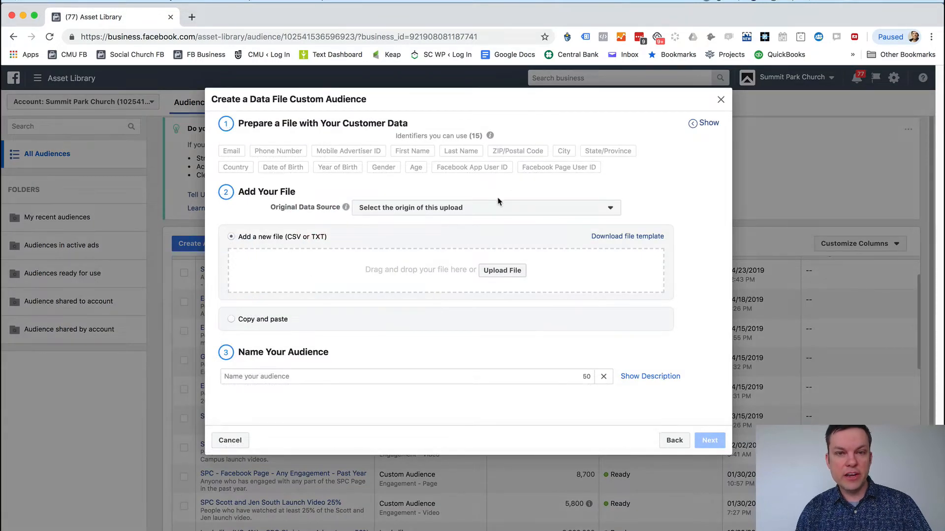
- Set the upload's original data source to Directly from customers, and close the data file audience without creating it
{"action": "left_click", "coordinate": [497, 207]}
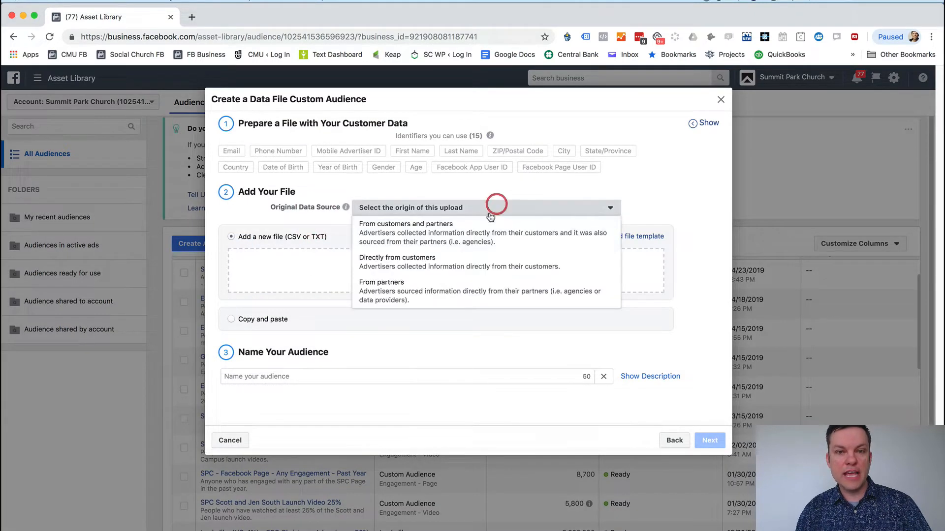
{"action": "left_click", "coordinate": [446, 271]}
{"action": "left_click", "coordinate": [253, 379]}
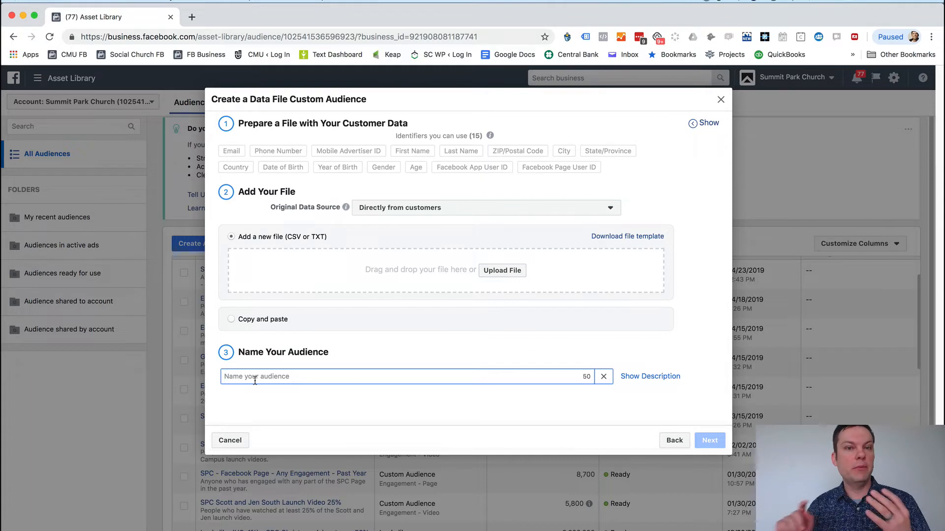
{"action": "left_click", "coordinate": [722, 100]}
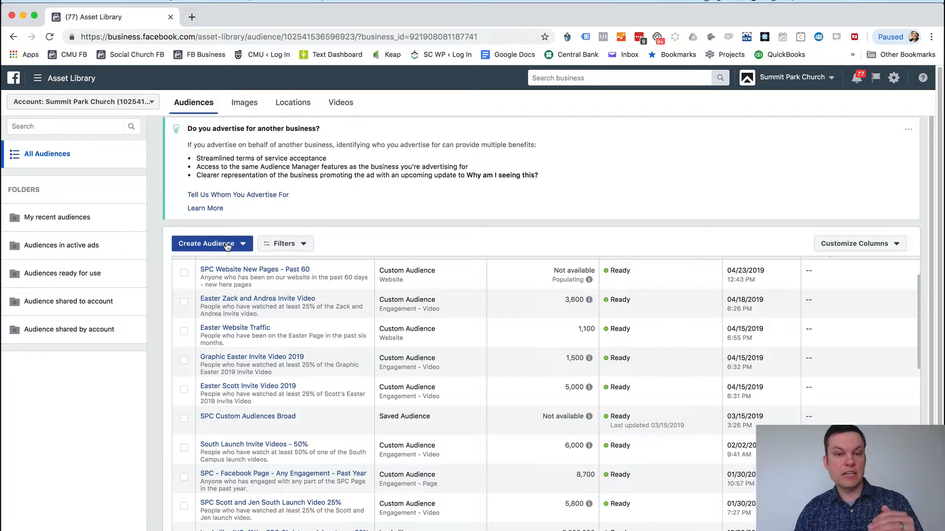
- Start a video custom audience of people who viewed at least 10 seconds of your video
{"action": "left_click", "coordinate": [228, 245]}
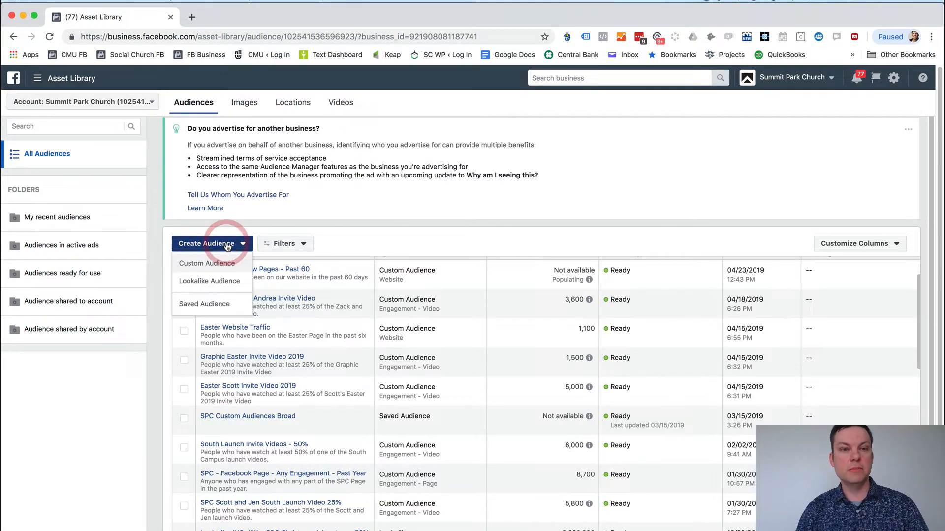
{"action": "left_click", "coordinate": [225, 263]}
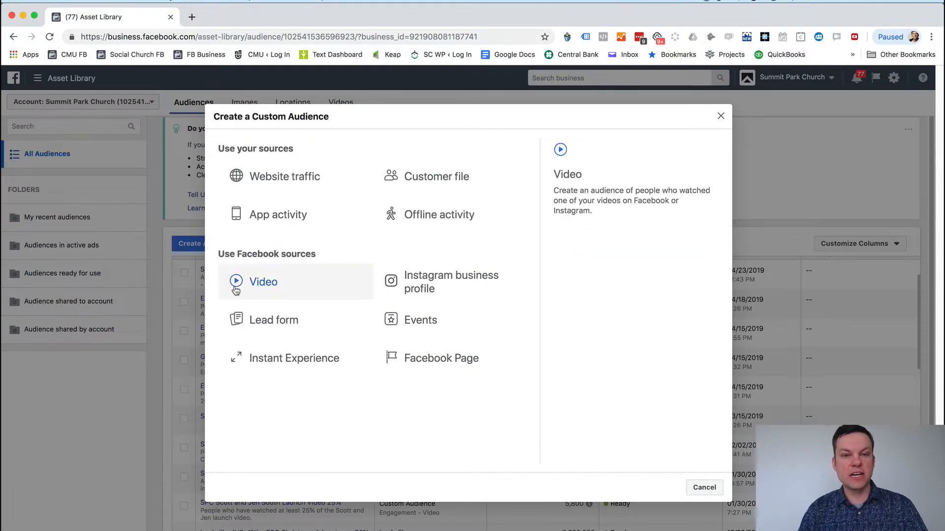
{"action": "left_click", "coordinate": [260, 283]}
{"action": "left_click", "coordinate": [312, 232]}
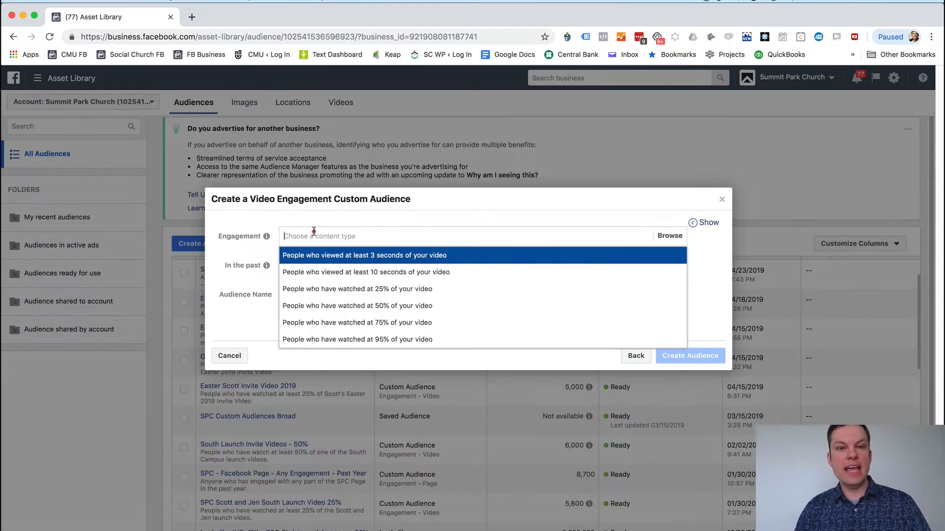
{"action": "left_click", "coordinate": [336, 274]}
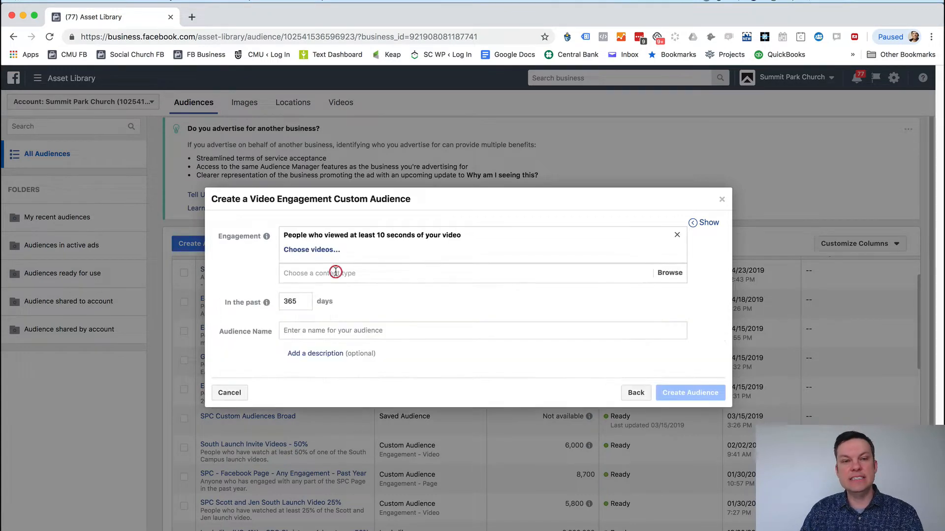
- Open the video selection for the 10-second engagement criterion and list the Summit Park Church page's videos
{"action": "left_click", "coordinate": [315, 249]}
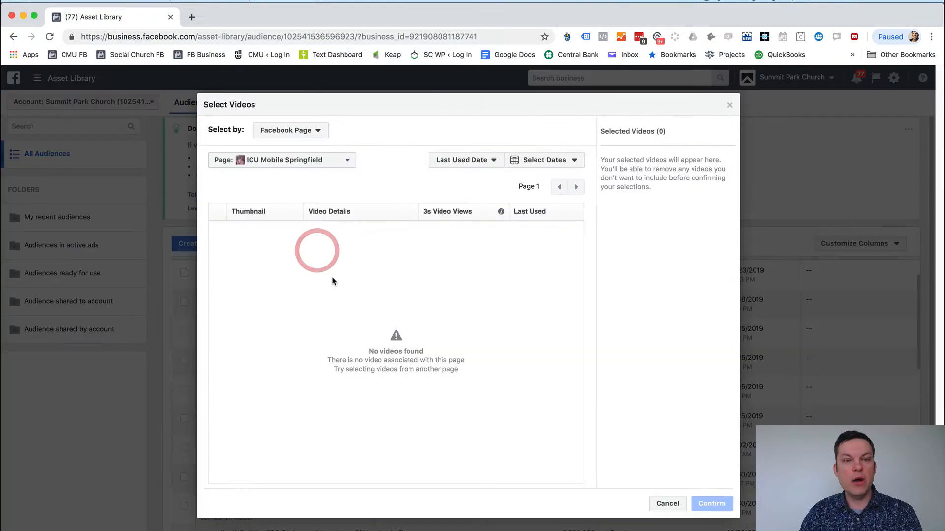
{"action": "left_click", "coordinate": [317, 160]}
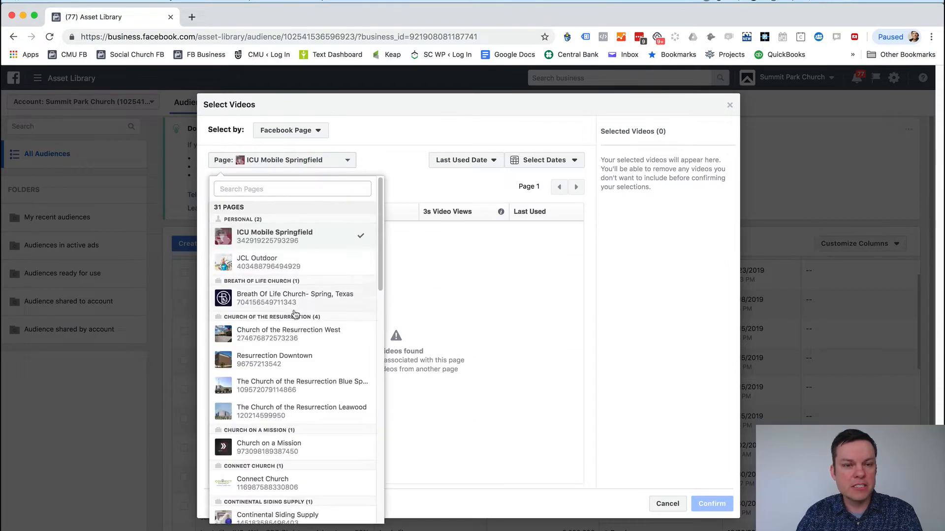
{"action": "scroll", "coordinate": [296, 320], "scroll_direction": "down", "scroll_amount": 10}
{"action": "left_click", "coordinate": [294, 344]}
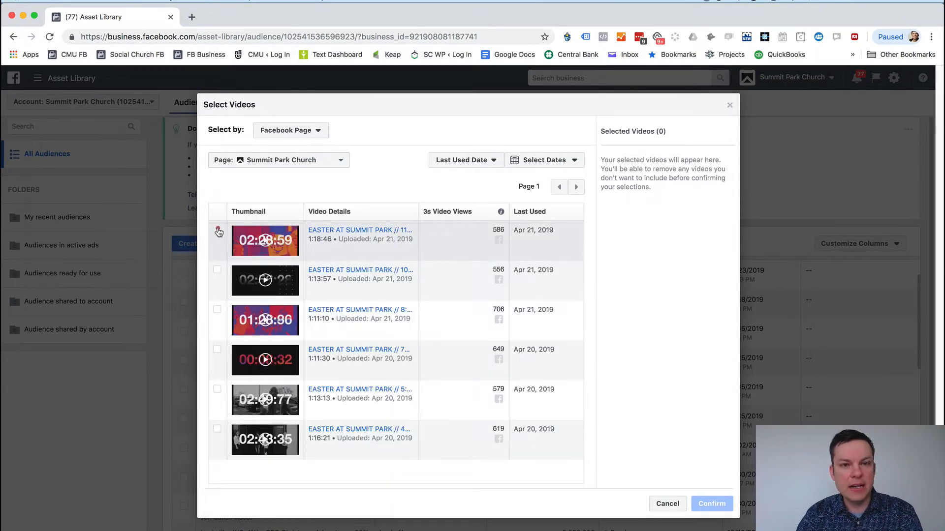
{"action": "left_click", "coordinate": [216, 231]}
{"action": "left_click", "coordinate": [217, 271]}
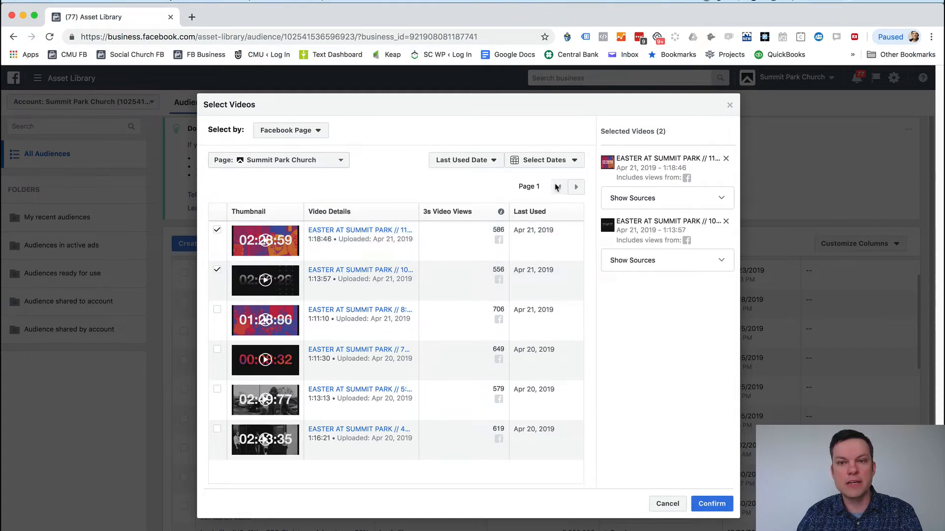
{"action": "left_click", "coordinate": [555, 187]}
{"action": "left_click", "coordinate": [678, 500]}
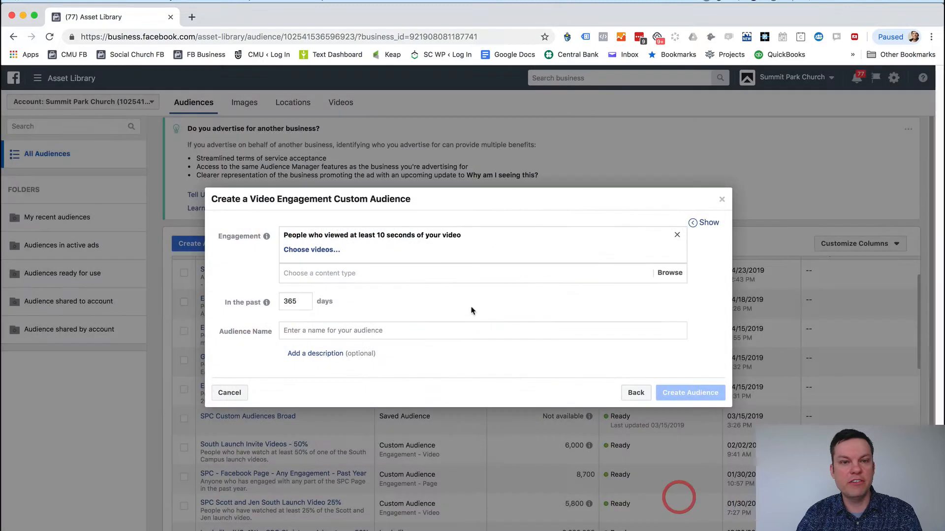
{"action": "left_click", "coordinate": [312, 250]}
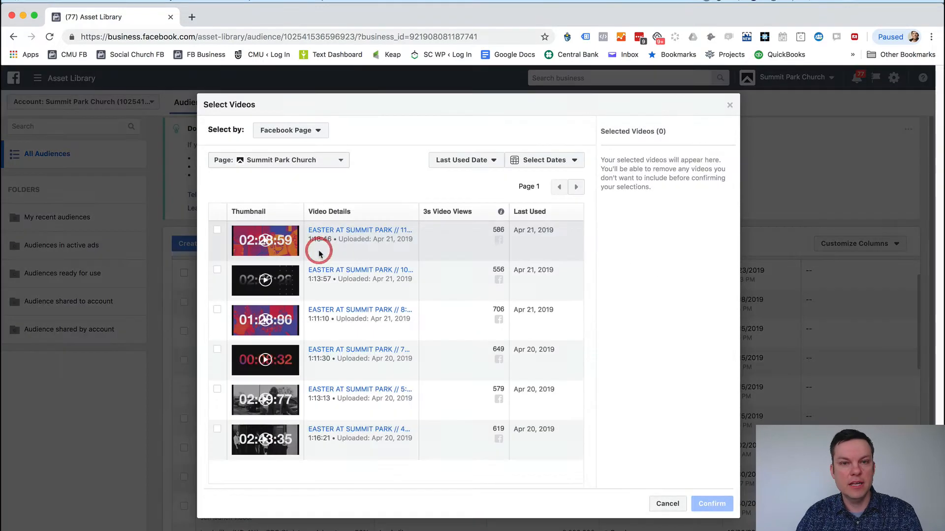
{"action": "left_click", "coordinate": [654, 501]}
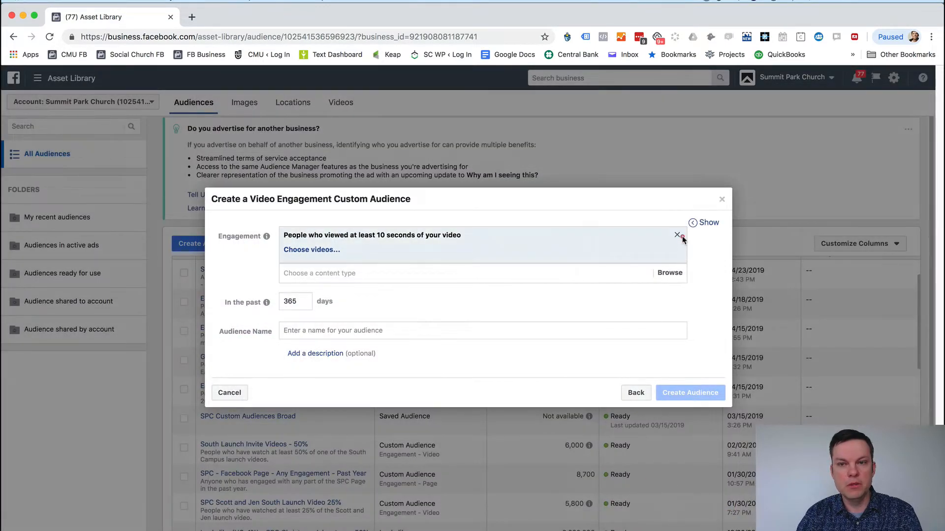
- Replace the 10-second engagement criterion with People who have watched at 25% of your video
{"action": "left_click", "coordinate": [677, 235]}
{"action": "left_click", "coordinate": [390, 236]}
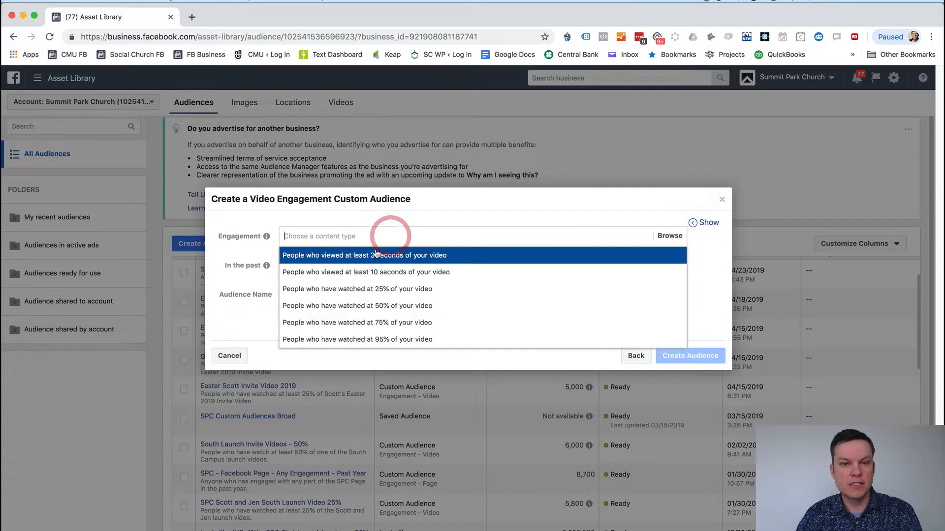
{"action": "left_click", "coordinate": [384, 288]}
- Open the video selection for the 25% criterion and select all six Easter at Summit Park service videos on page 1
{"action": "left_click", "coordinate": [318, 250]}
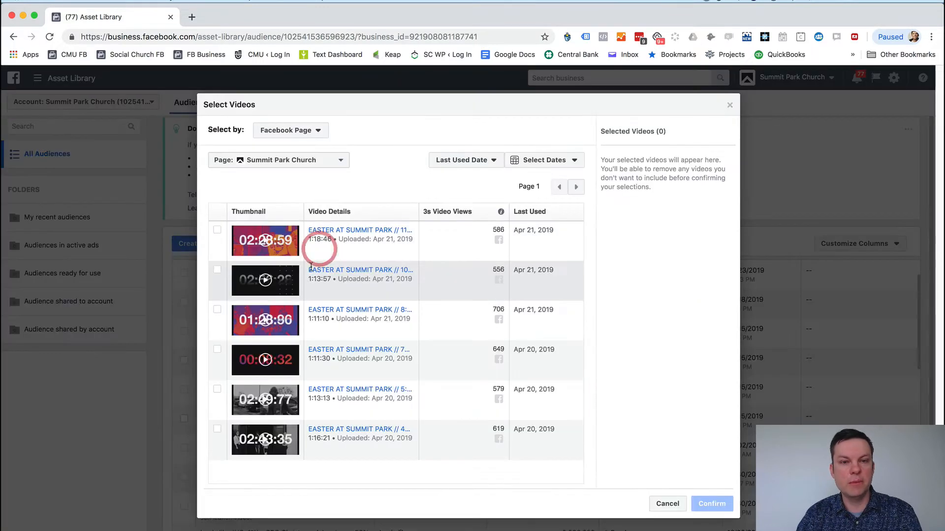
{"action": "left_click", "coordinate": [217, 232]}
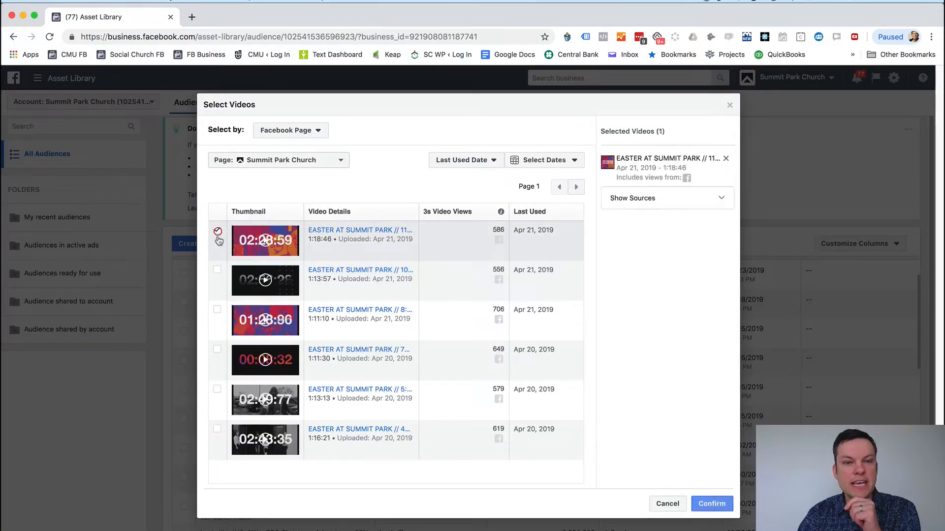
{"action": "left_click", "coordinate": [217, 271]}
{"action": "left_click", "coordinate": [218, 311]}
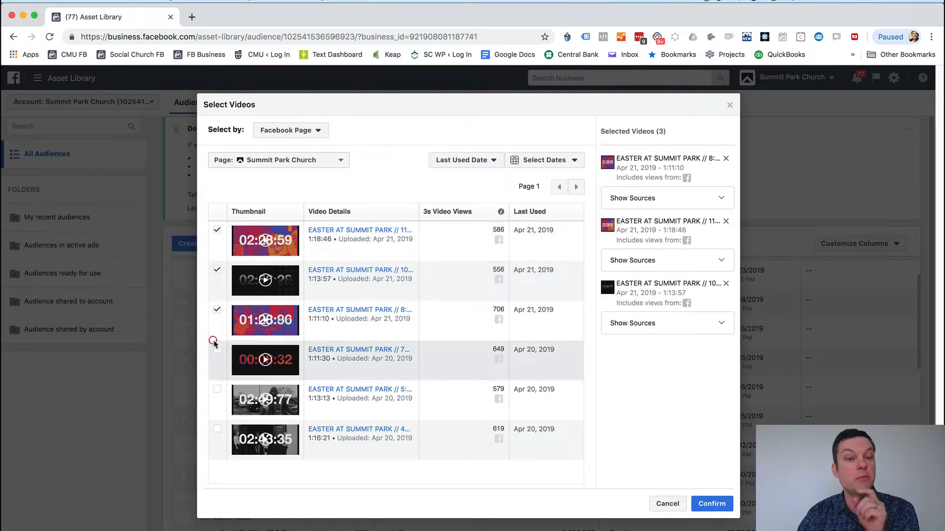
{"action": "left_click", "coordinate": [217, 349]}
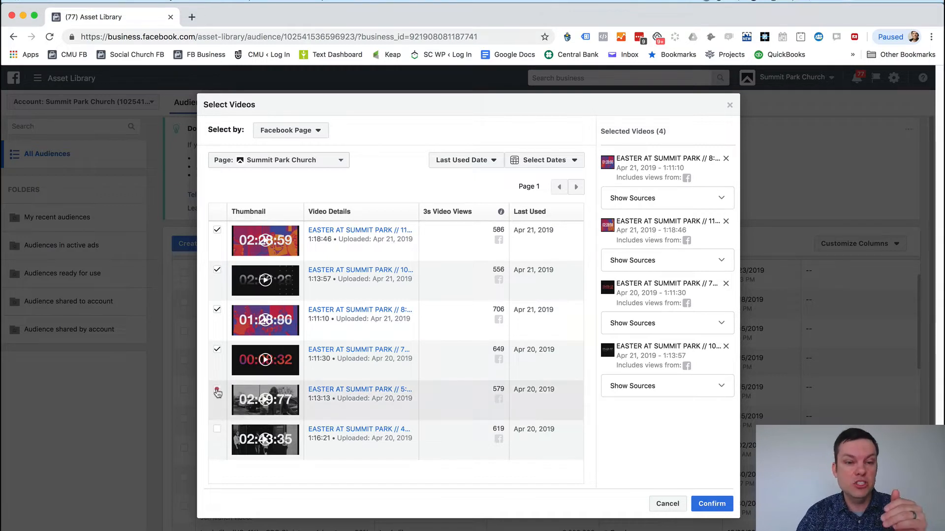
{"action": "left_click", "coordinate": [217, 391]}
{"action": "left_click", "coordinate": [217, 430]}
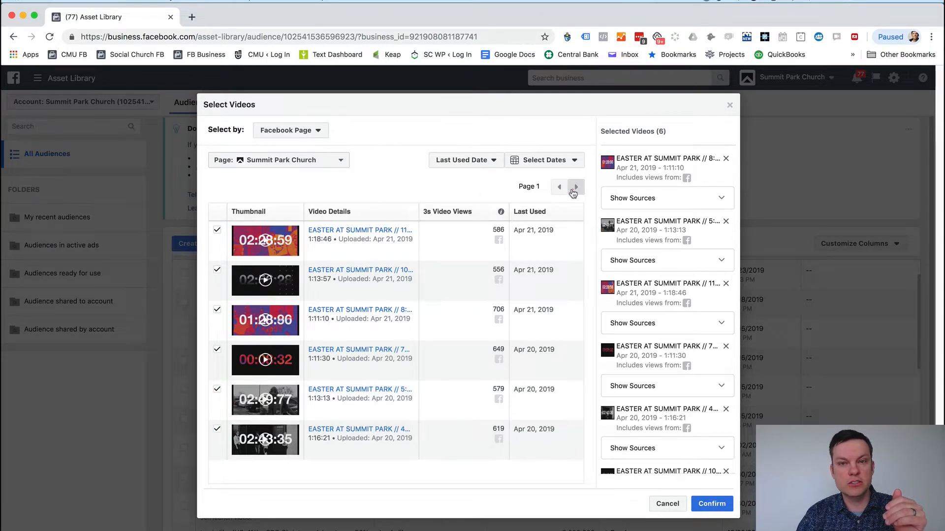
- Add all six videos on page 2 of the list, from Are you ready? down to the April 16 Easter videos
{"action": "left_click", "coordinate": [575, 187]}
{"action": "left_click", "coordinate": [217, 230]}
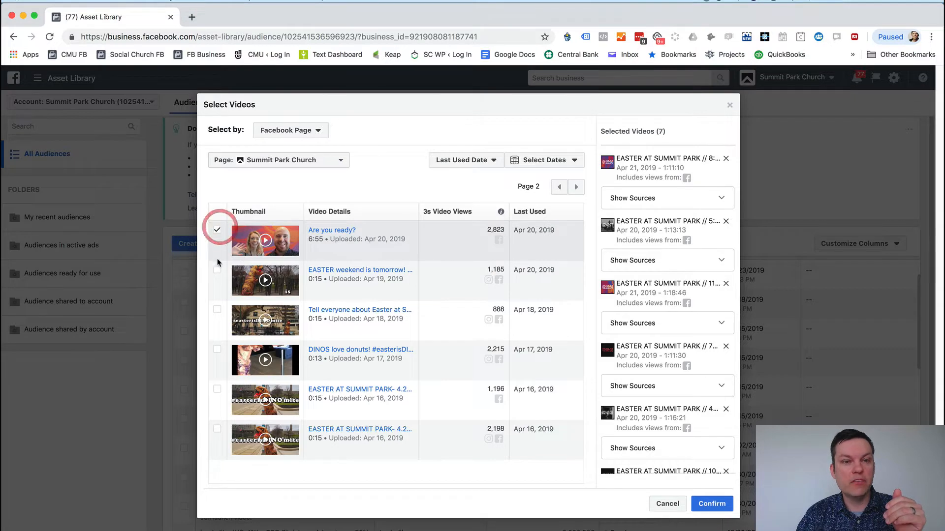
{"action": "left_click", "coordinate": [217, 269]}
{"action": "left_click", "coordinate": [216, 312]}
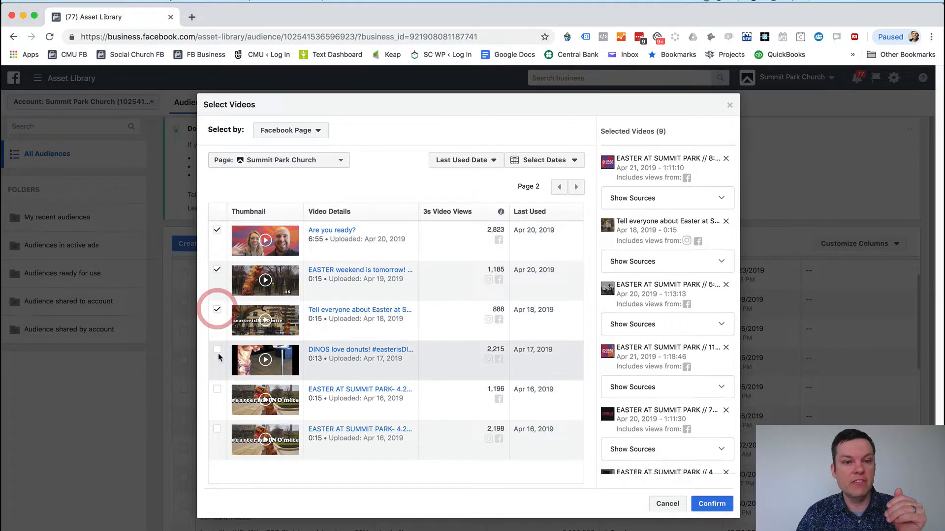
{"action": "left_click", "coordinate": [217, 350]}
{"action": "left_click", "coordinate": [217, 390]}
{"action": "left_click", "coordinate": [217, 432]}
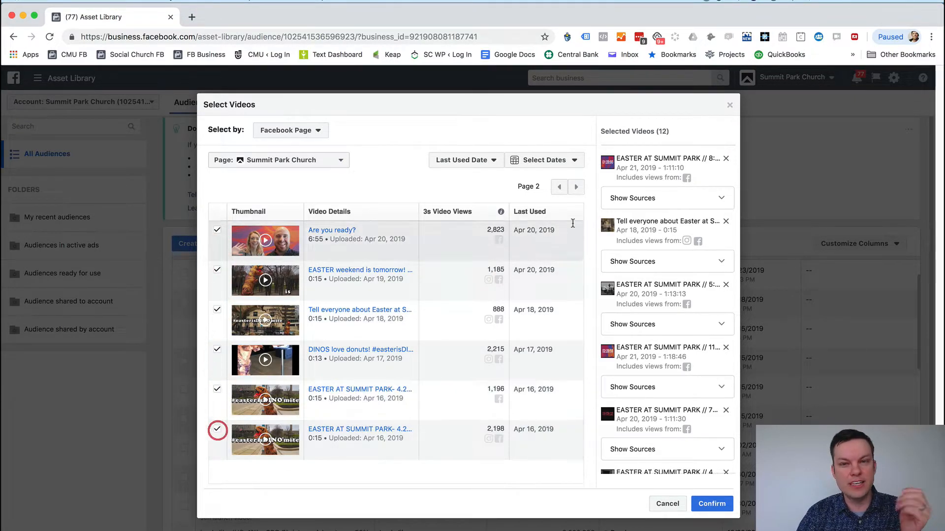
- Add all six videos on page 3 of the list, including the #easterisDINOmite, VICTORY WK4 and WELCOME PARTY videos
{"action": "left_click", "coordinate": [575, 187]}
{"action": "left_click", "coordinate": [217, 230]}
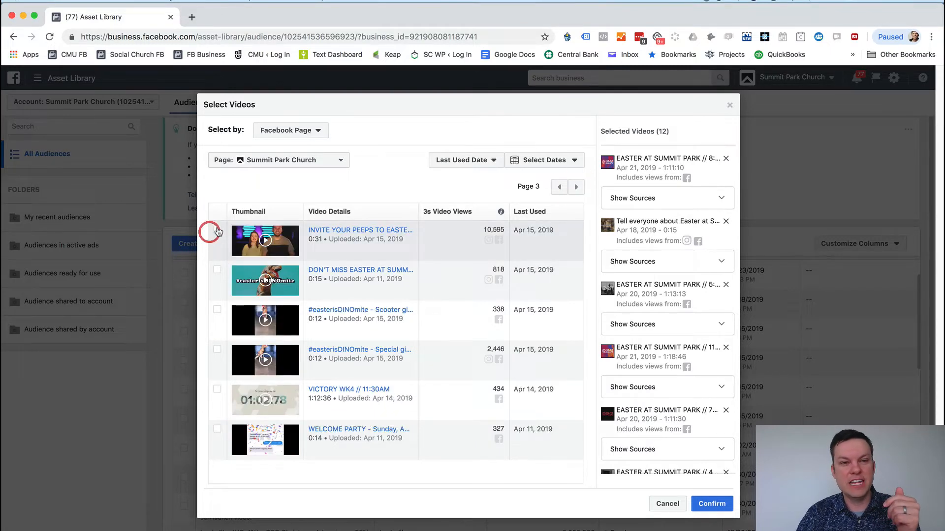
{"action": "left_click", "coordinate": [217, 269]}
{"action": "left_click", "coordinate": [217, 310]}
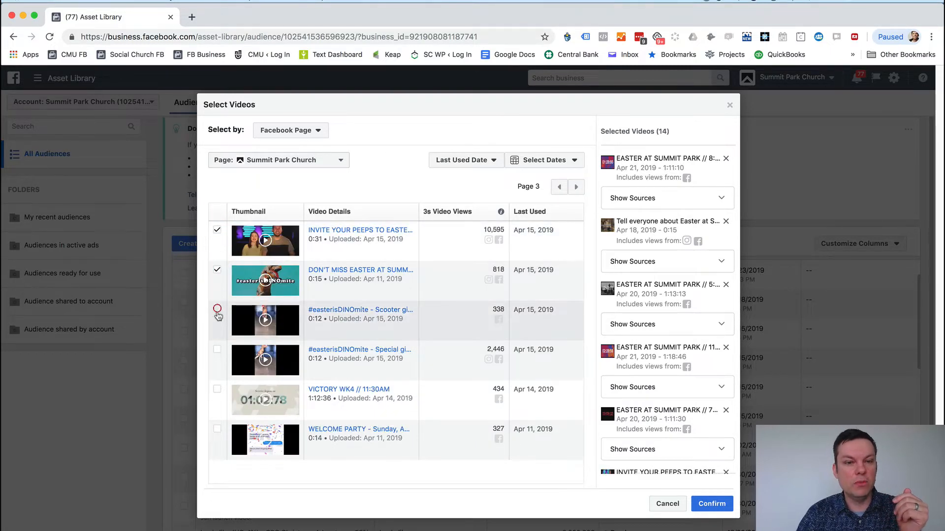
{"action": "left_click", "coordinate": [218, 354]}
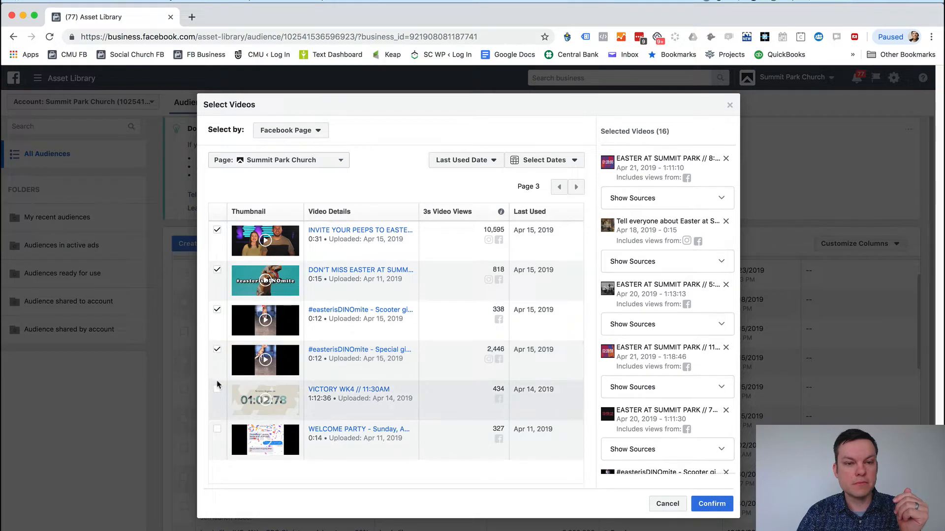
{"action": "left_click", "coordinate": [217, 389]}
{"action": "left_click", "coordinate": [219, 435]}
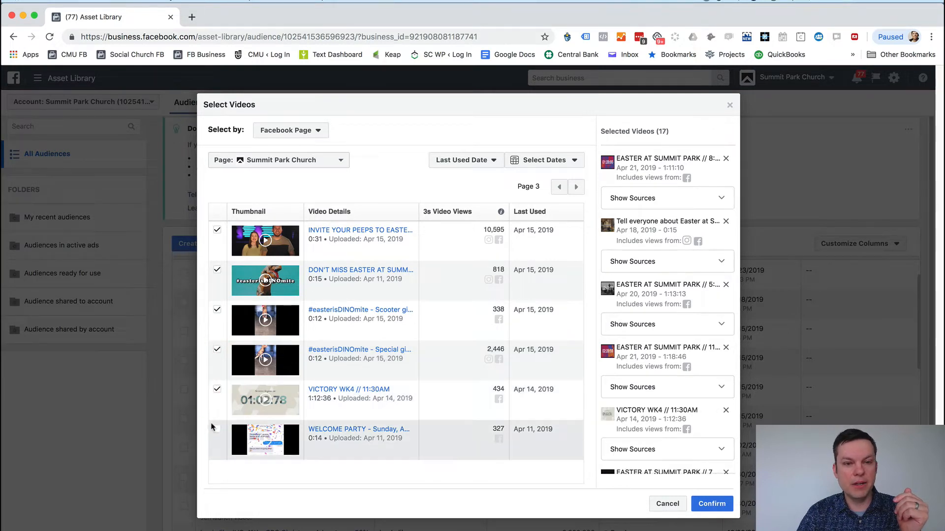
- Add all six videos on page 4 of the list, uploaded April 7 to 10, including Baptism Night! and the untitled ones
{"action": "left_click", "coordinate": [576, 187]}
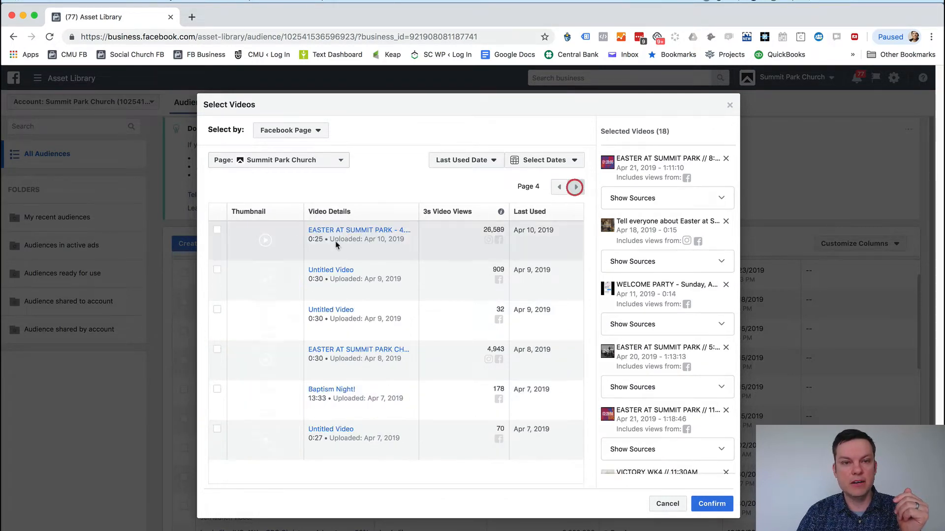
{"action": "left_click", "coordinate": [216, 231]}
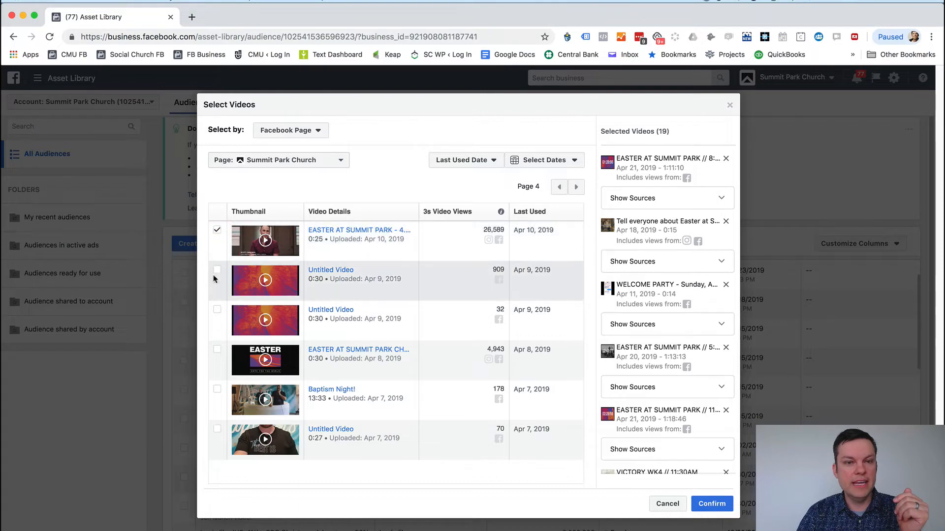
{"action": "left_click", "coordinate": [217, 270]}
{"action": "left_click", "coordinate": [218, 309]}
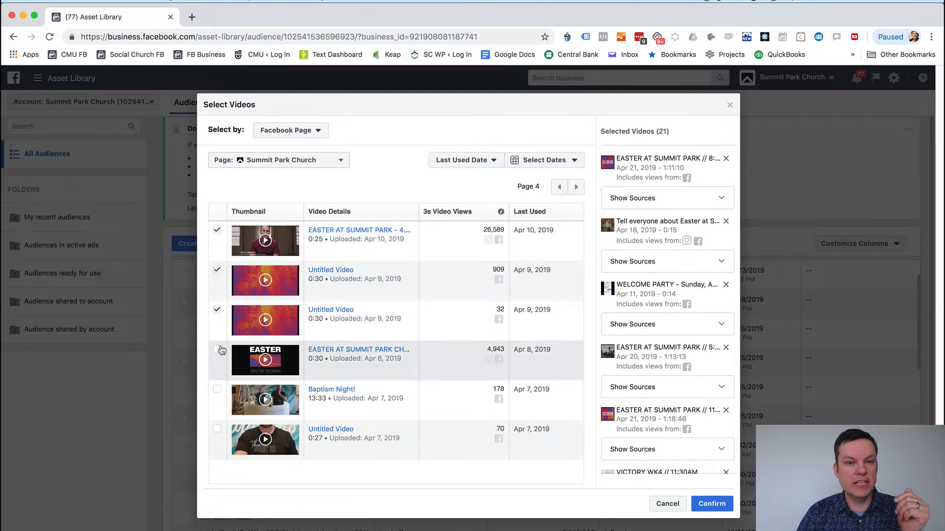
{"action": "left_click", "coordinate": [217, 350]}
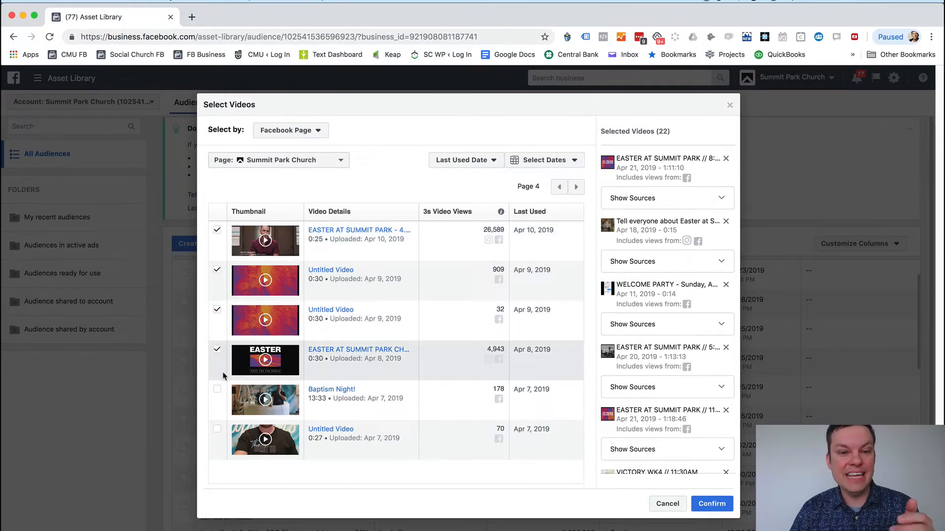
{"action": "left_click", "coordinate": [217, 390]}
{"action": "left_click", "coordinate": [217, 429]}
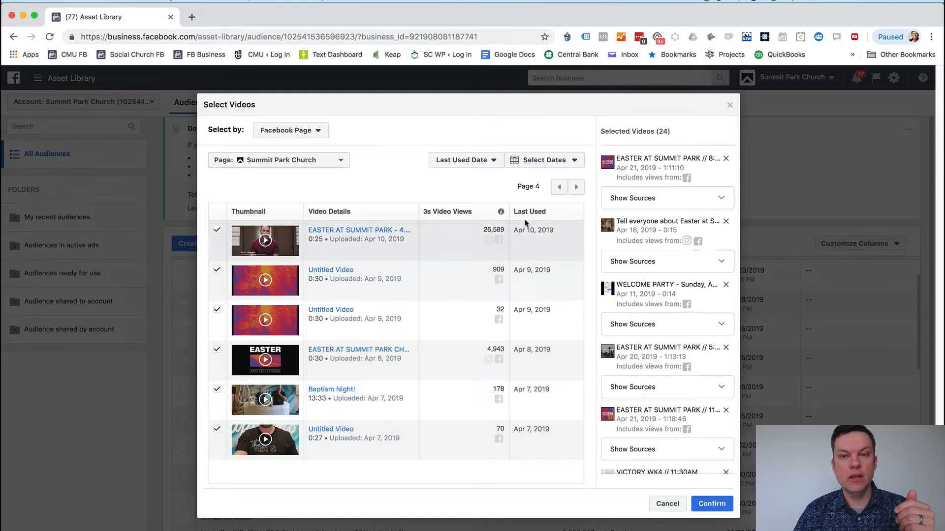
- Add all six videos on page 5, from VICTORY WK3 // 11:30AM to Sisterhood Night - You're Invited, and confirm the video selection
{"action": "left_click", "coordinate": [576, 186]}
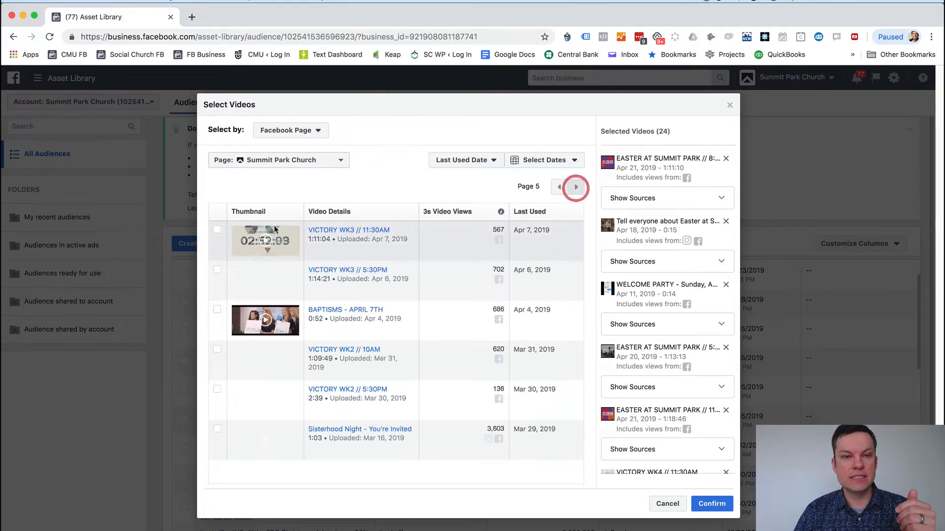
{"action": "left_click", "coordinate": [217, 230]}
{"action": "left_click", "coordinate": [217, 270]}
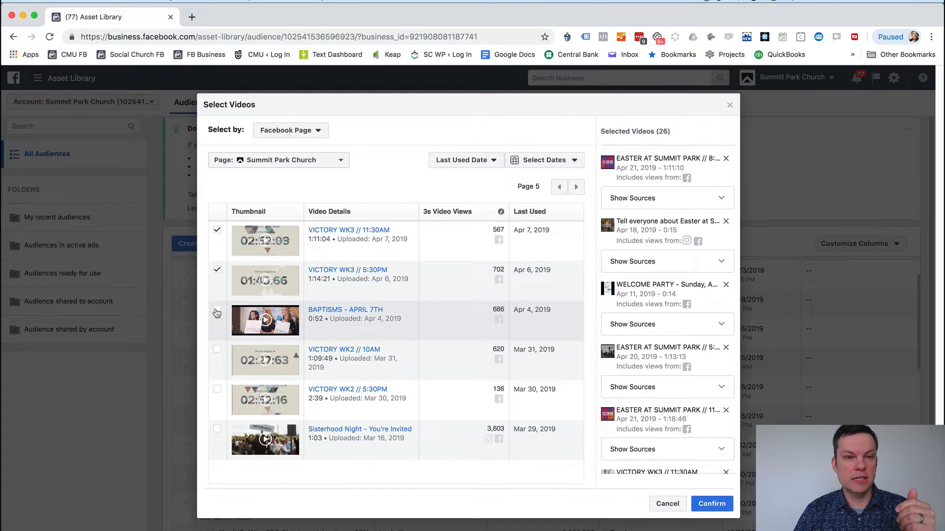
{"action": "left_click", "coordinate": [217, 311]}
{"action": "left_click", "coordinate": [217, 350]}
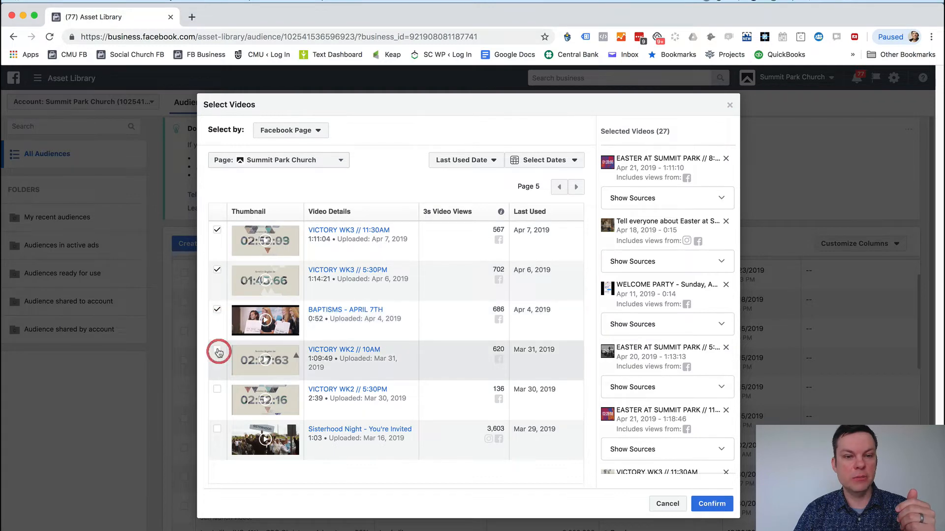
{"action": "left_click", "coordinate": [217, 390]}
{"action": "left_click", "coordinate": [217, 429]}
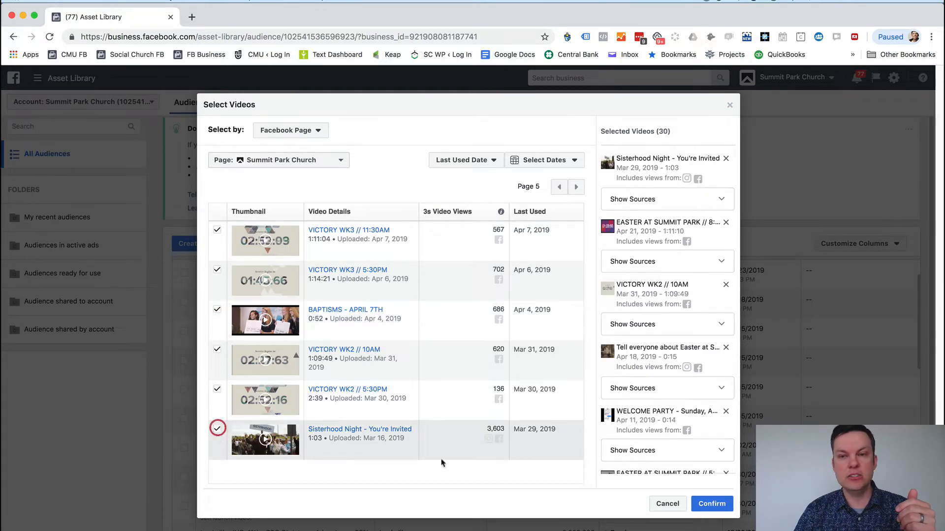
{"action": "left_click", "coordinate": [709, 503]}
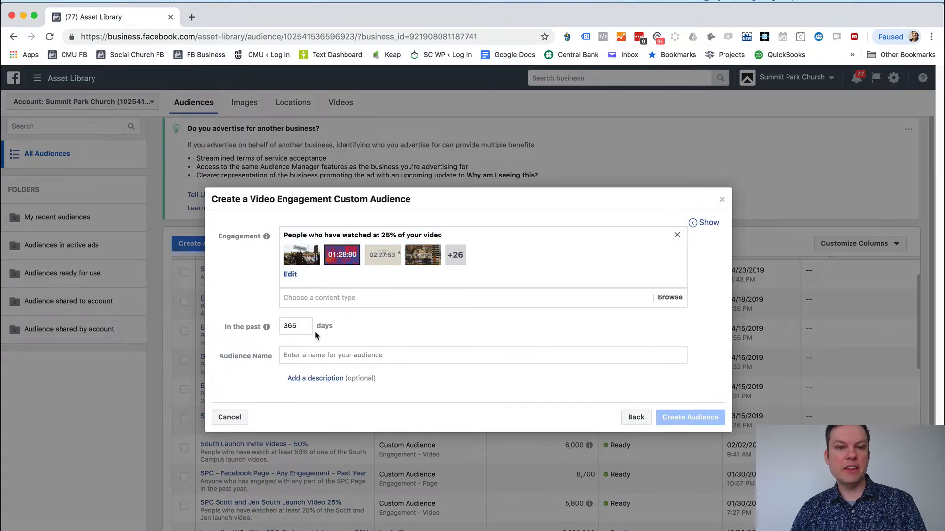
- Name the audience SPC Easter Videos 2019 and add an optional description field
{"action": "left_click", "coordinate": [329, 354]}
{"action": "type", "text": "SPC Easter Videos"}
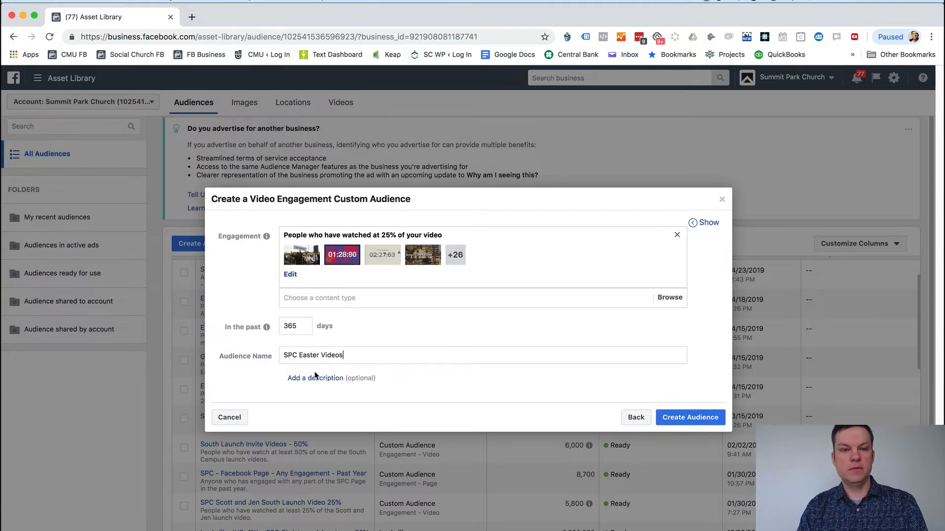
{"action": "left_click", "coordinate": [314, 378]}
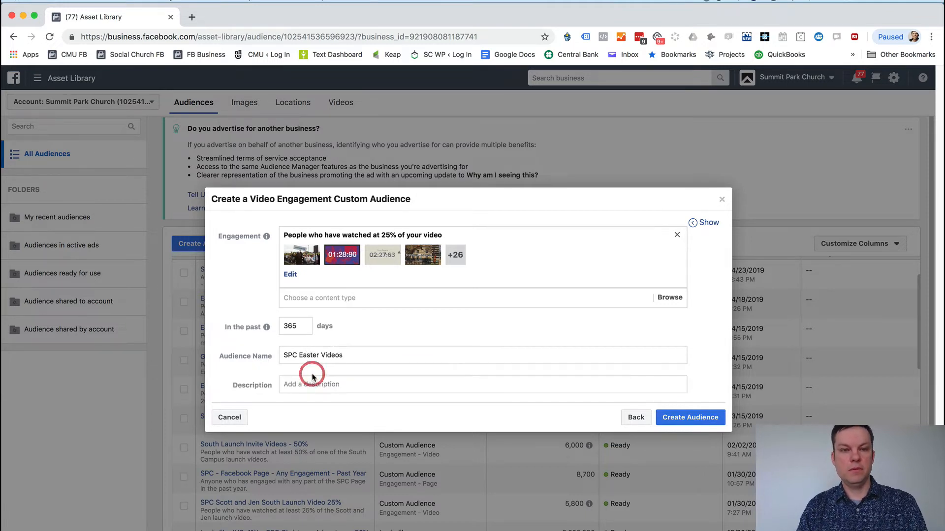
{"action": "left_click", "coordinate": [363, 354]}
{"action": "type", "text": "n 2019"}
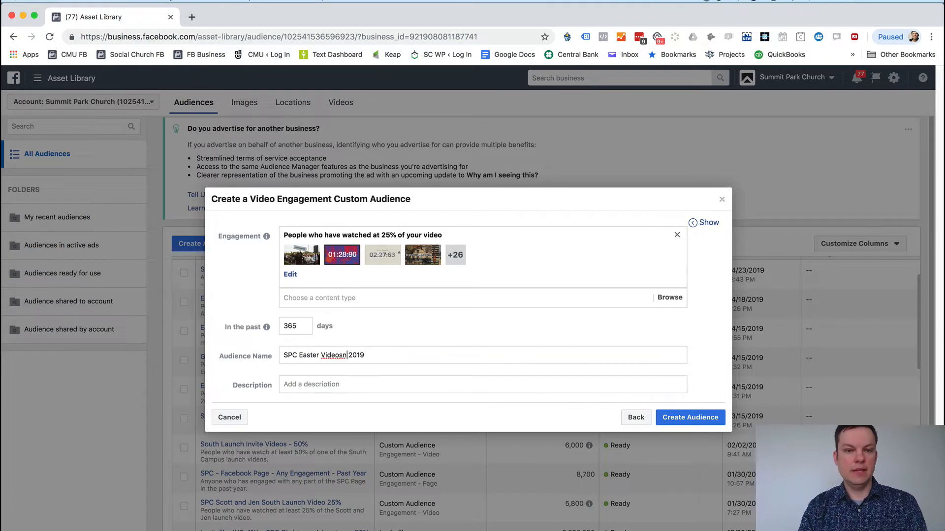
{"action": "key", "text": "BackSpace"}
- Set the description to "Anyone who has watched 25% of our SPC Facebook videos leading up to Easter and on Easter" and create the audience
{"action": "left_click", "coordinate": [331, 384]}
{"action": "type", "text": "An"}
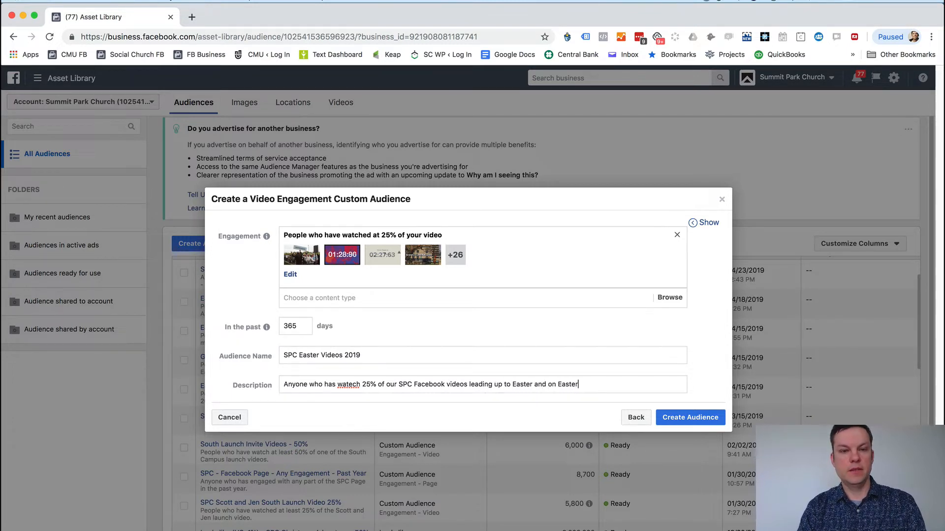
{"action": "left_click", "coordinate": [353, 383]}
{"action": "key", "text": "BackSpace"}
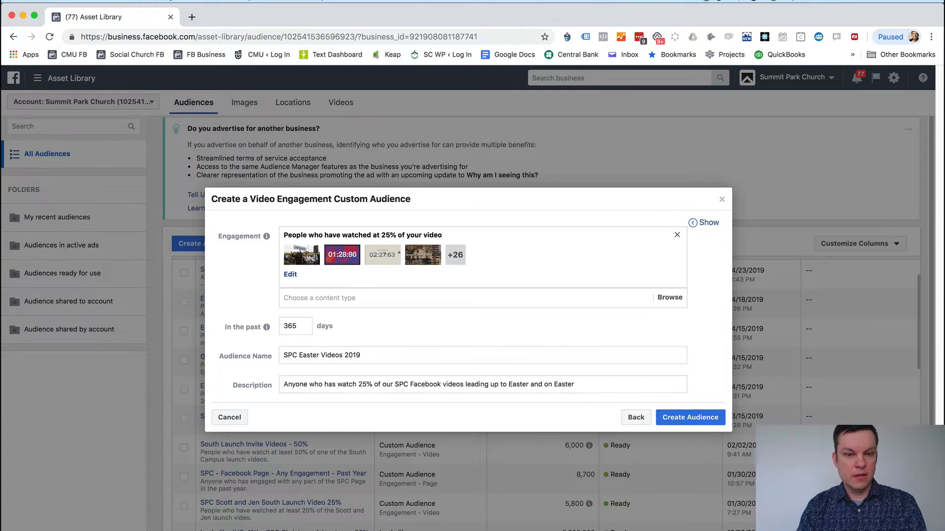
{"action": "type", "text": "ed"}
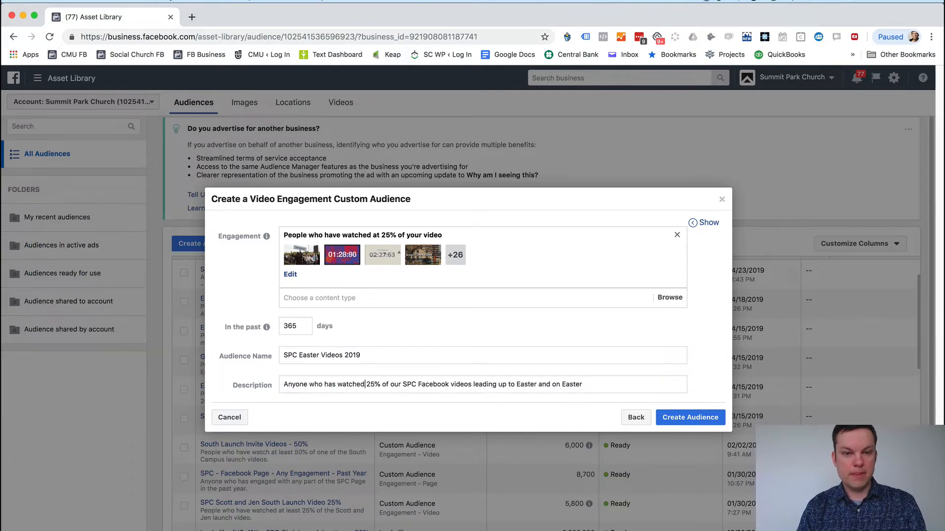
{"action": "left_click", "coordinate": [690, 417]}
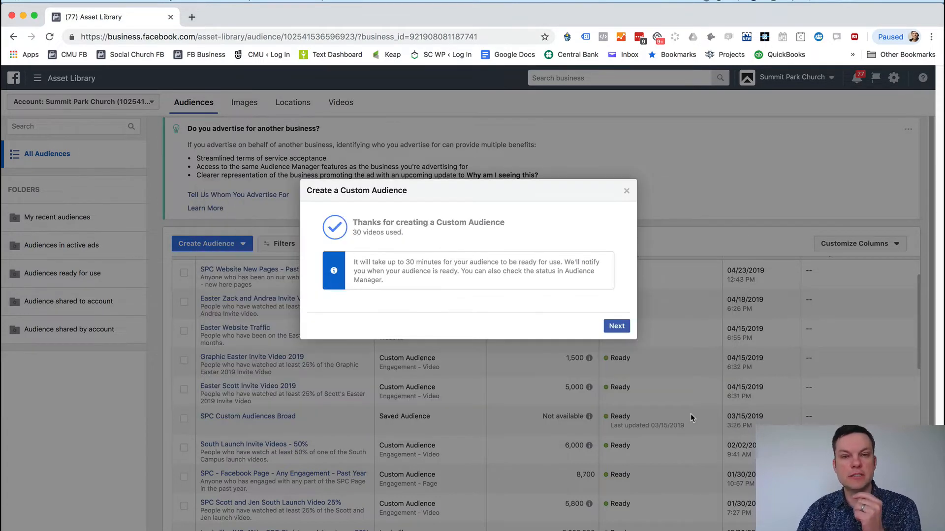
{"action": "left_click", "coordinate": [616, 326]}
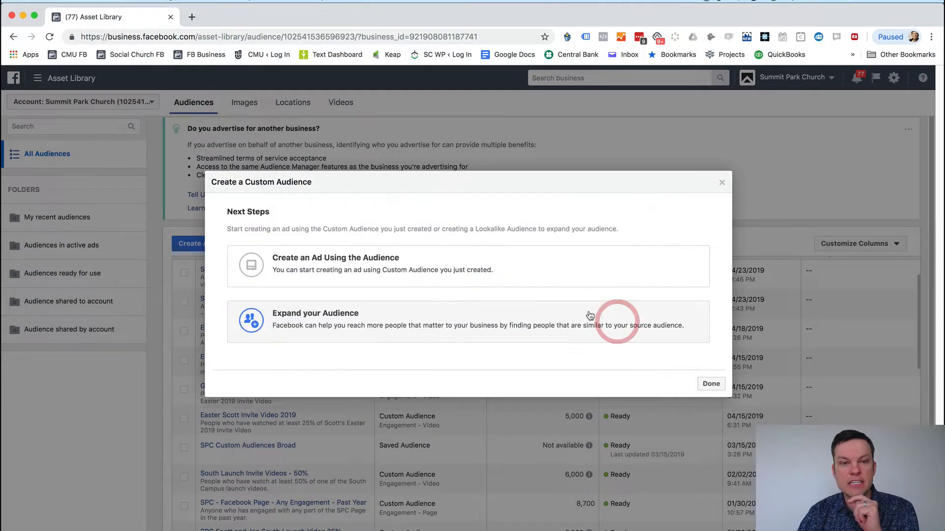
- Close the finished audience's next-steps dialog and start a new custom audience based on the Instagram business profile
{"action": "left_click", "coordinate": [707, 384]}
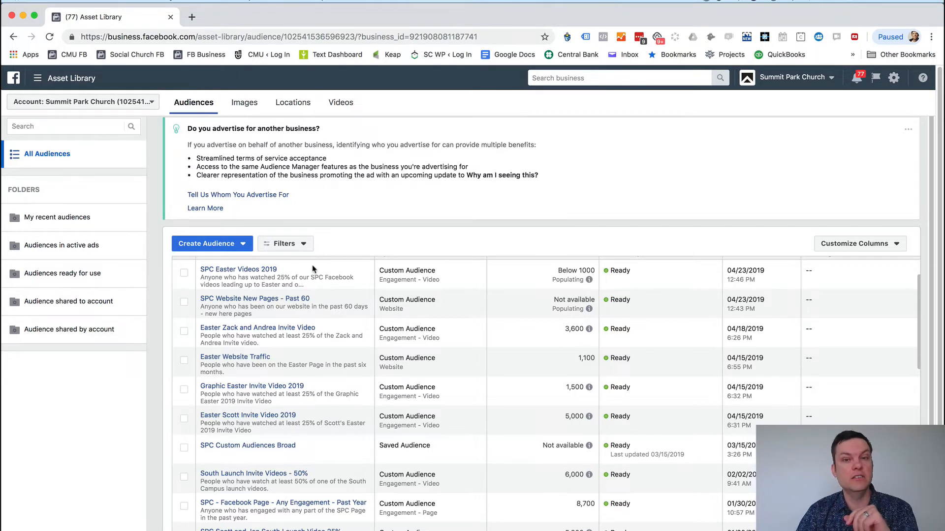
{"action": "mouse_move", "coordinate": [269, 313]}
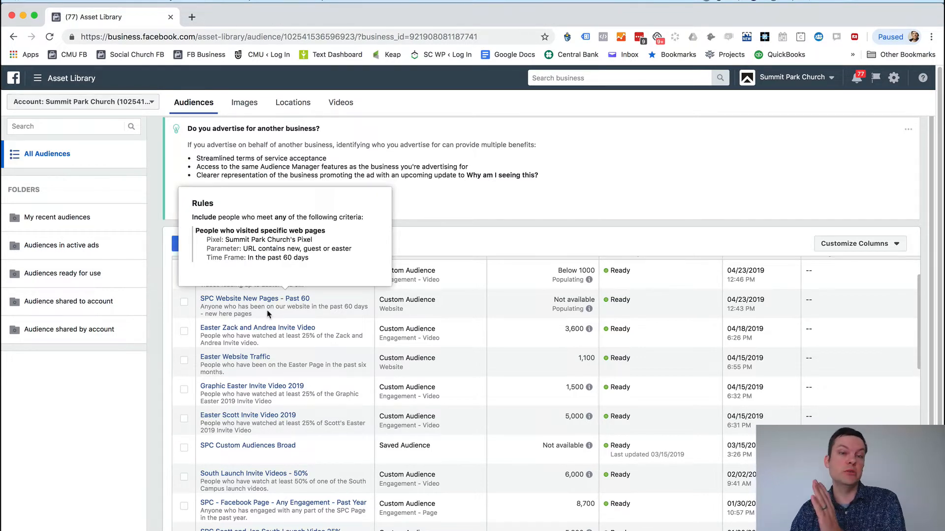
{"action": "left_click", "coordinate": [201, 244]}
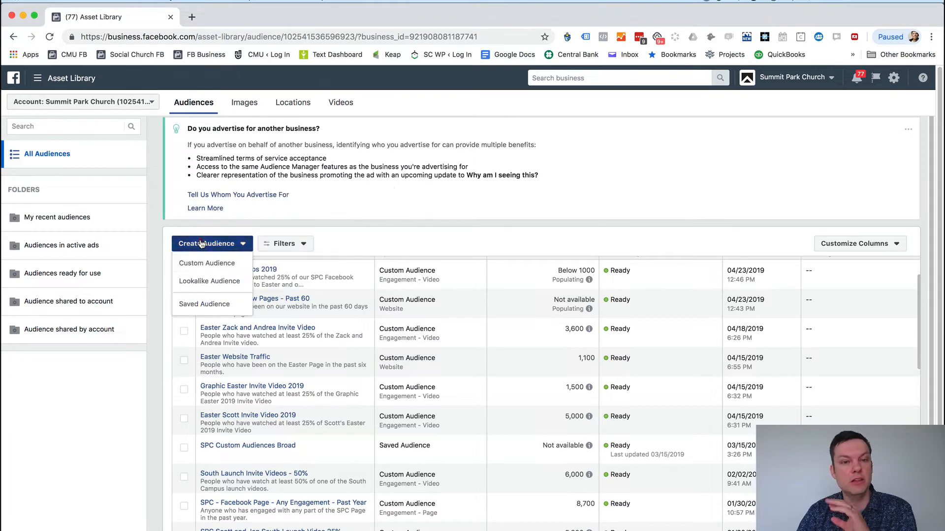
{"action": "left_click", "coordinate": [204, 263]}
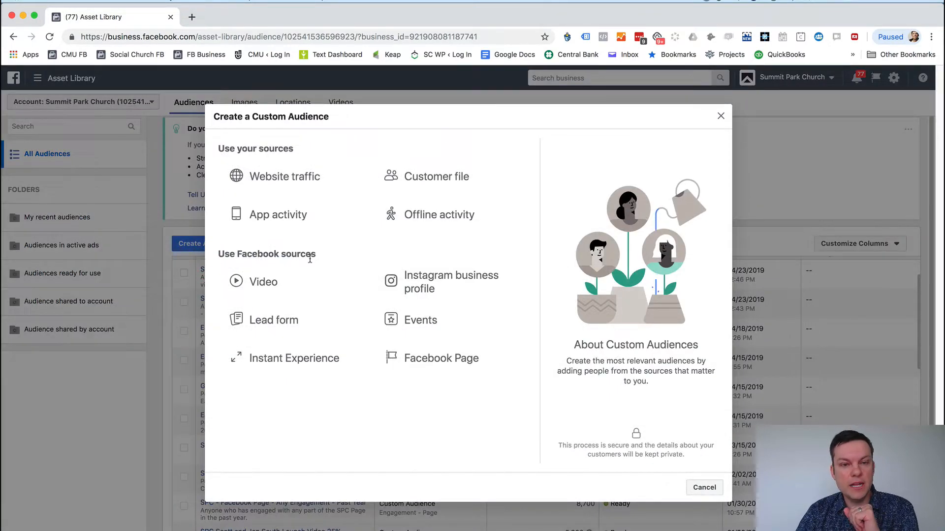
{"action": "left_click", "coordinate": [422, 278]}
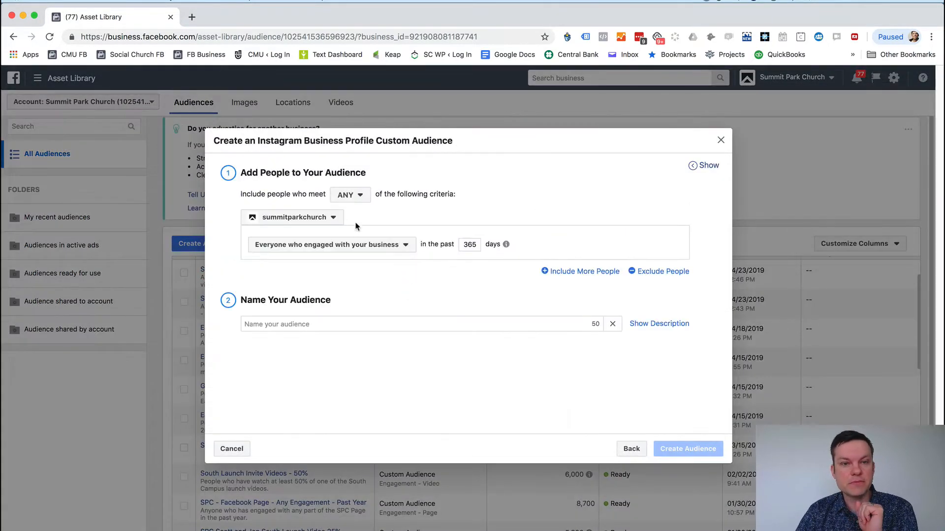
{"action": "double_click", "coordinate": [476, 245]}
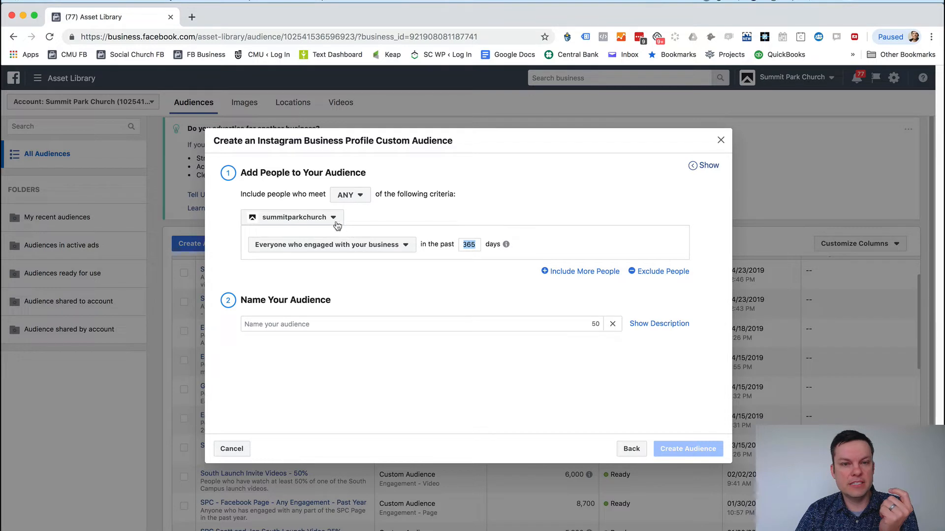
- Add a second inclusion criterion for the summitparkchurch profile covering anyone who visited the business profile
{"action": "left_click", "coordinate": [565, 273]}
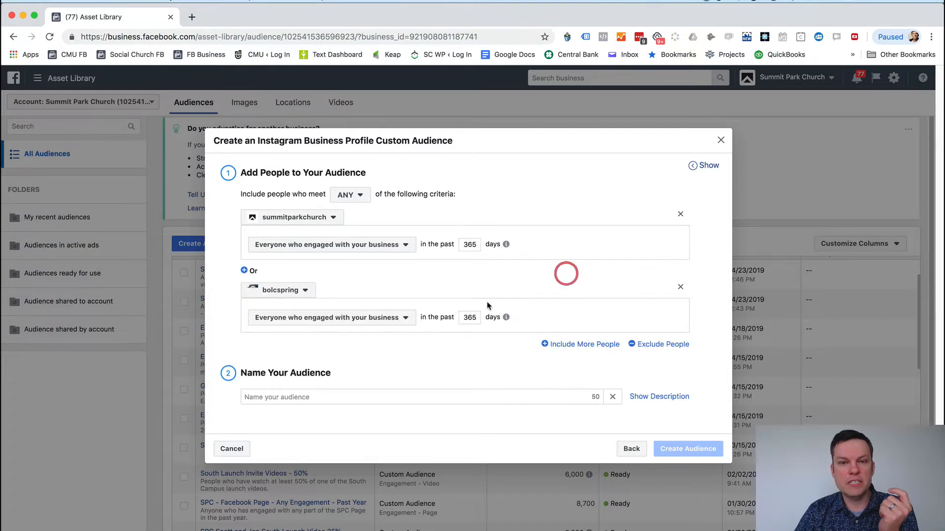
{"action": "left_click", "coordinate": [304, 290]}
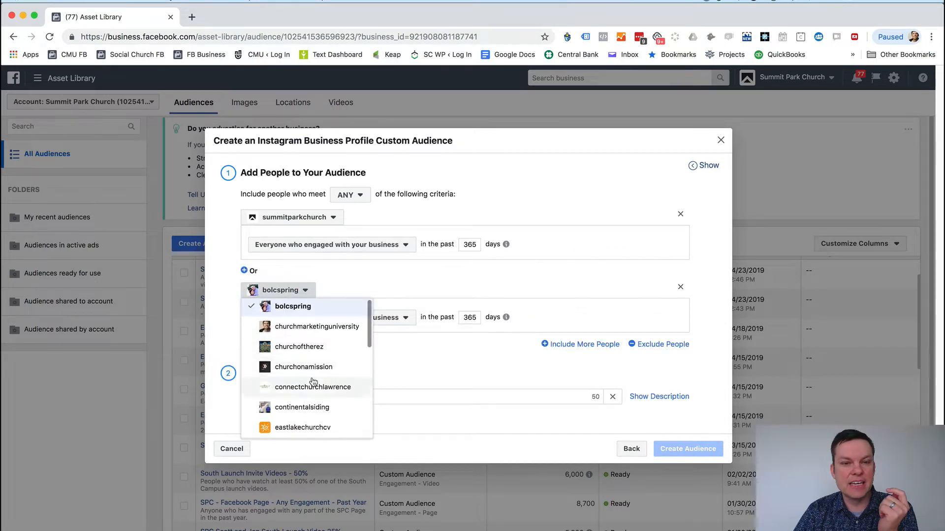
{"action": "scroll", "coordinate": [310, 383], "scroll_direction": "down", "scroll_amount": 10}
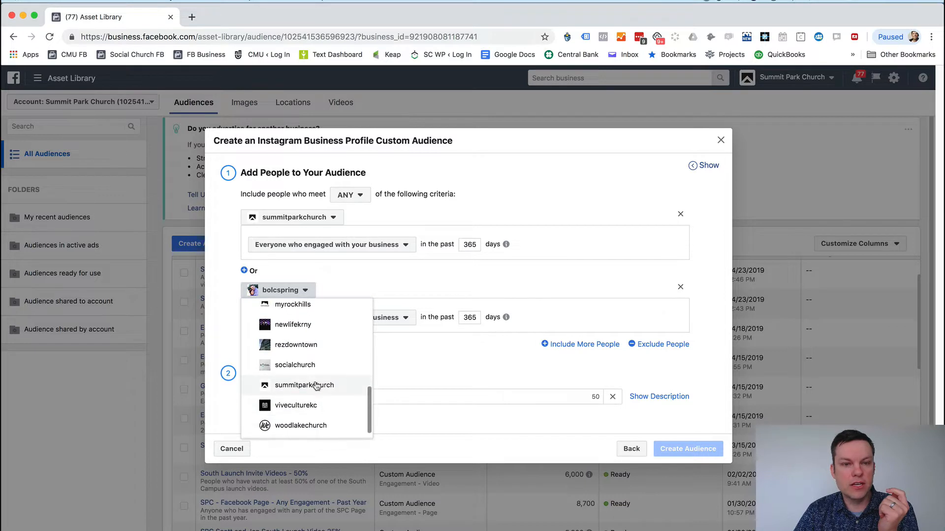
{"action": "left_click", "coordinate": [316, 386]}
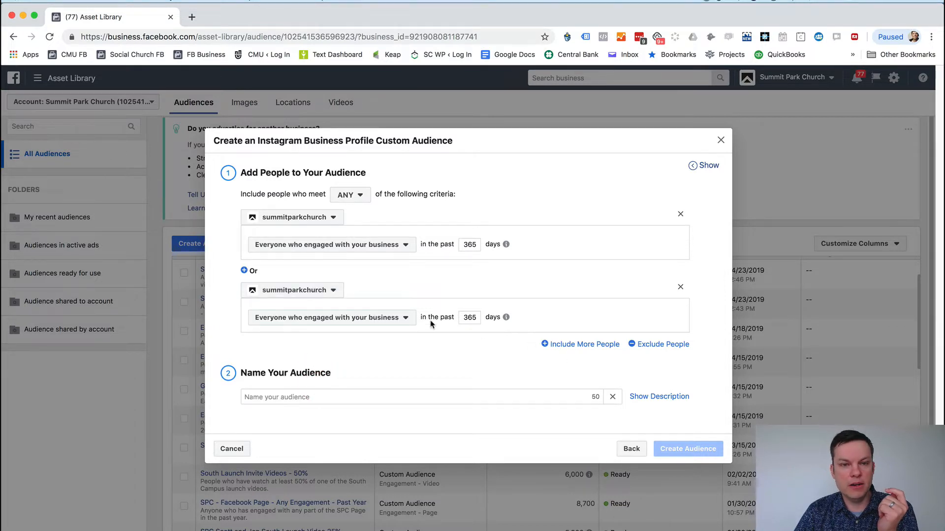
{"action": "left_click", "coordinate": [406, 320]}
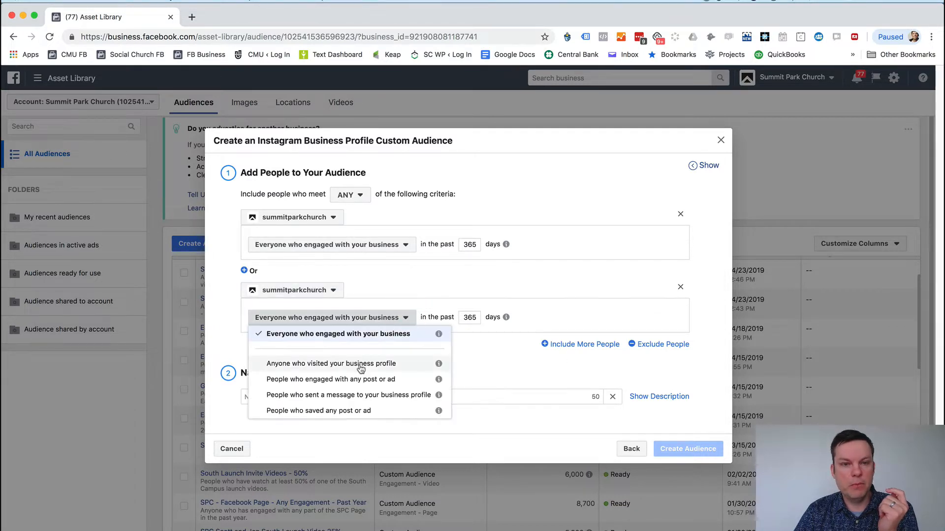
{"action": "left_click", "coordinate": [359, 364]}
- Add a third inclusion criterion for summitparkchurch covering people who engaged with any post or ad
{"action": "left_click", "coordinate": [582, 345]}
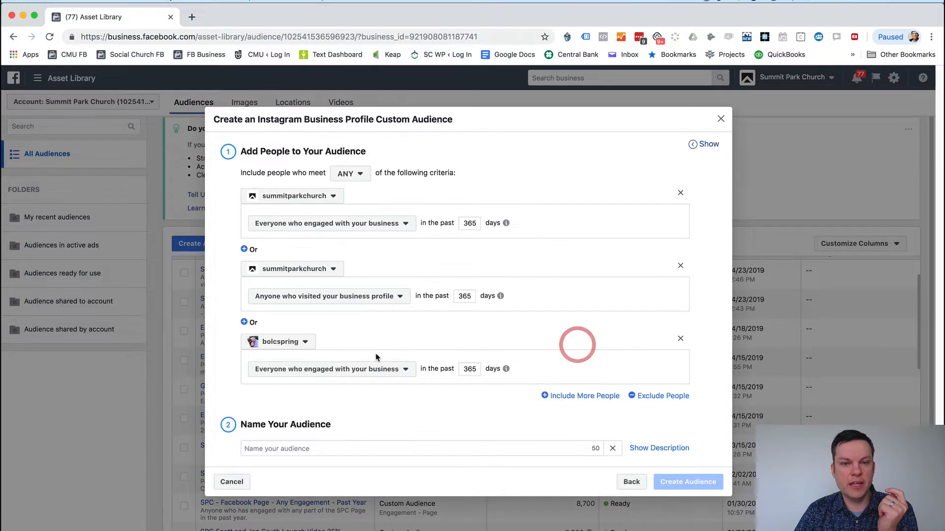
{"action": "left_click", "coordinate": [305, 341]}
{"action": "scroll", "coordinate": [306, 397], "scroll_direction": "down", "scroll_amount": 5}
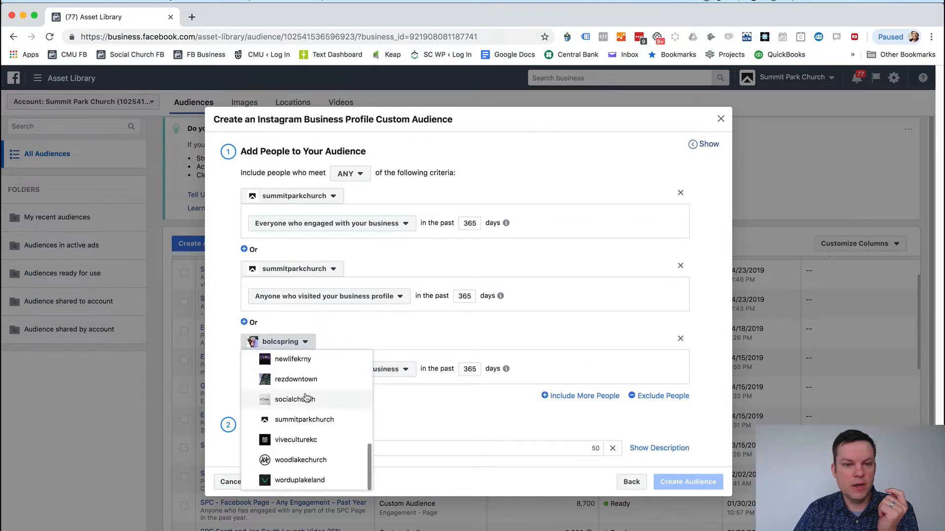
{"action": "scroll", "coordinate": [310, 445], "scroll_direction": "up", "scroll_amount": 5}
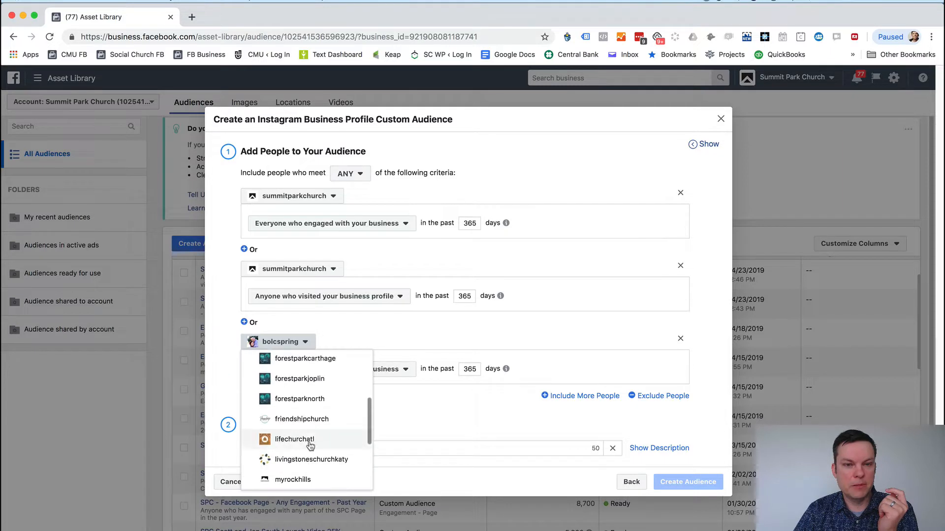
{"action": "scroll", "coordinate": [313, 442], "scroll_direction": "down", "scroll_amount": 5}
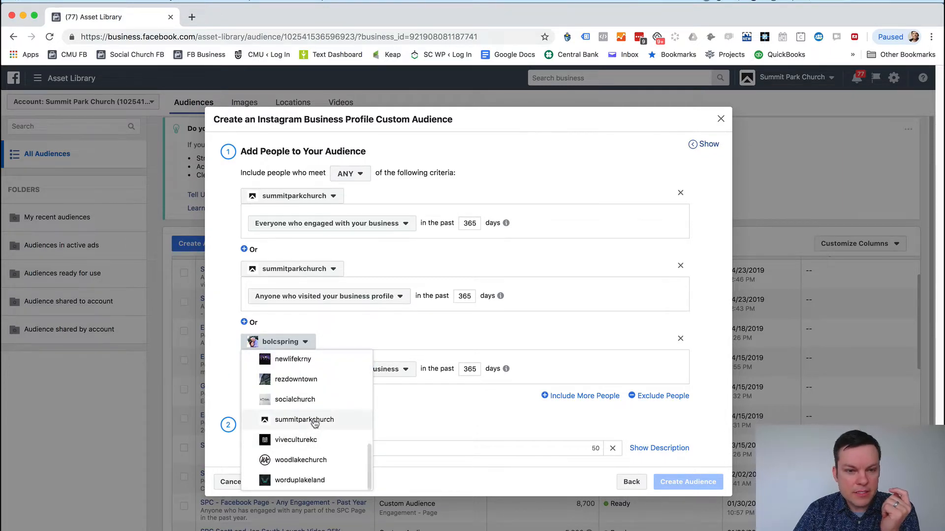
{"action": "left_click", "coordinate": [305, 420]}
{"action": "left_click", "coordinate": [345, 369]}
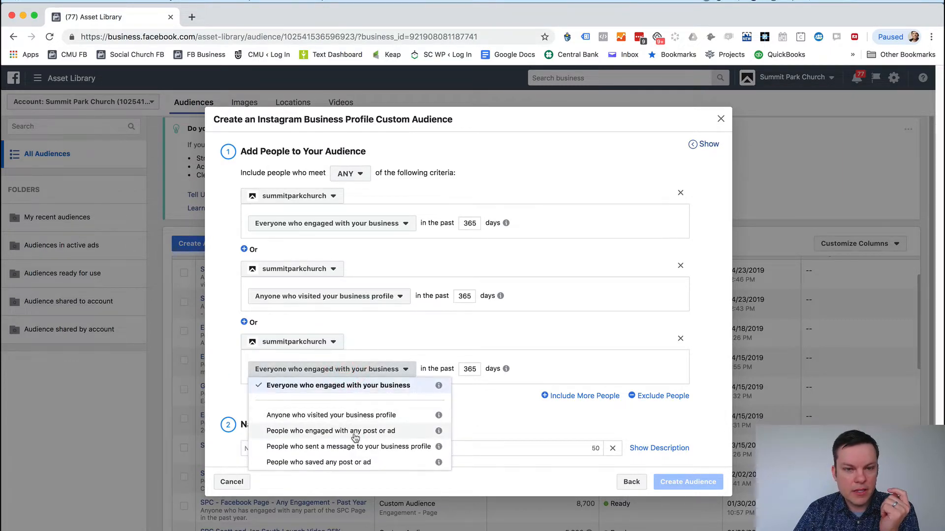
{"action": "left_click", "coordinate": [360, 432]}
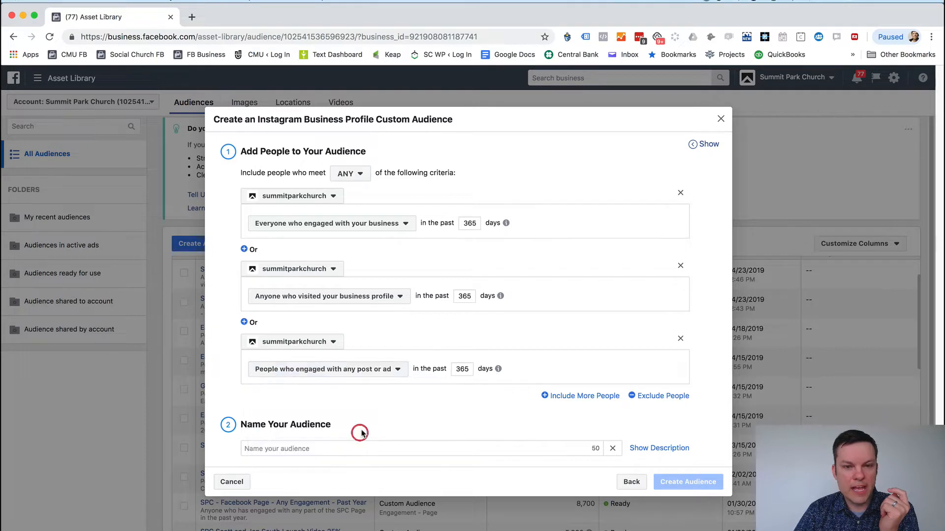
- Add a fourth inclusion criterion for summitparkchurch covering people who sent a message to the business profile
{"action": "left_click", "coordinate": [591, 396]}
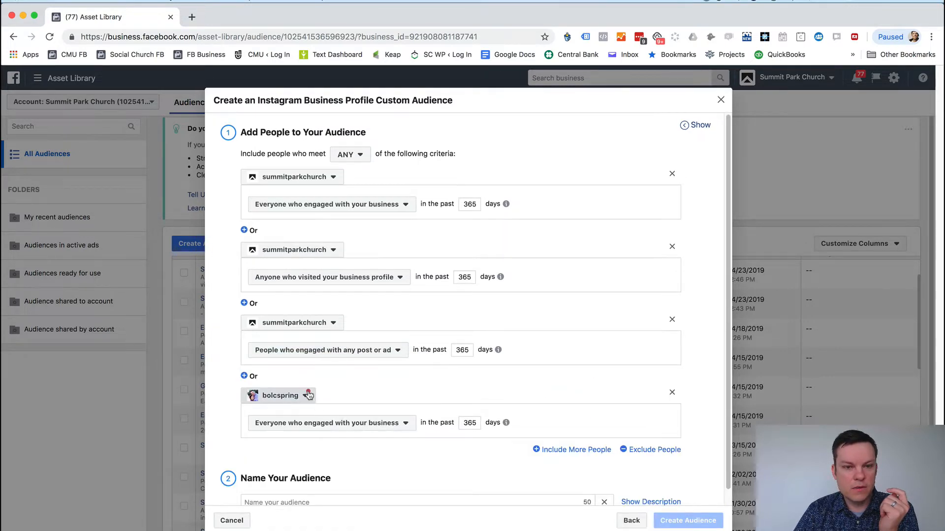
{"action": "left_click", "coordinate": [305, 393]}
{"action": "scroll", "coordinate": [312, 450], "scroll_direction": "down", "scroll_amount": 5}
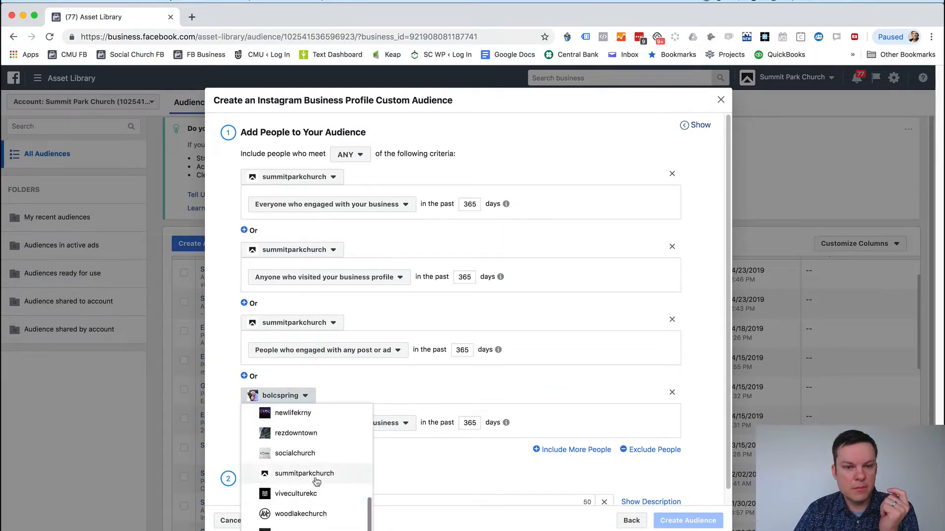
{"action": "left_click", "coordinate": [307, 473]}
{"action": "left_click", "coordinate": [405, 423]}
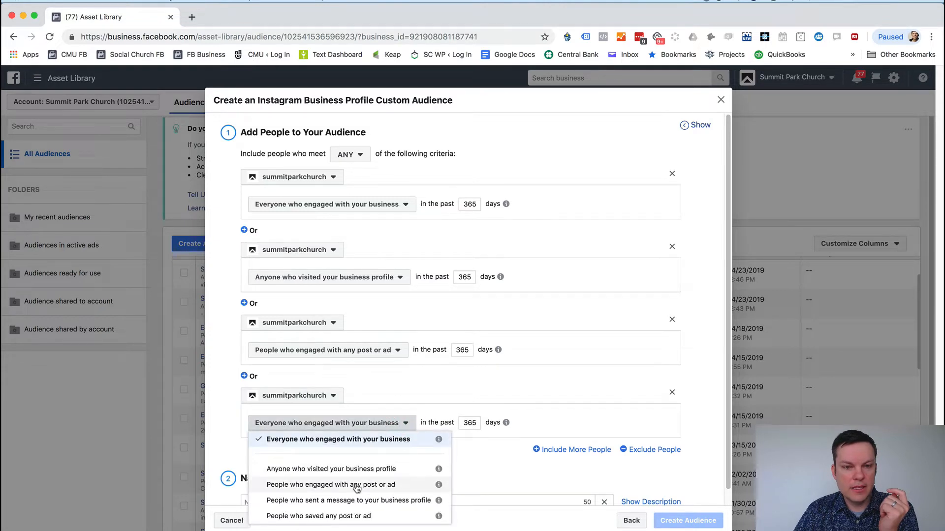
{"action": "left_click", "coordinate": [368, 500]}
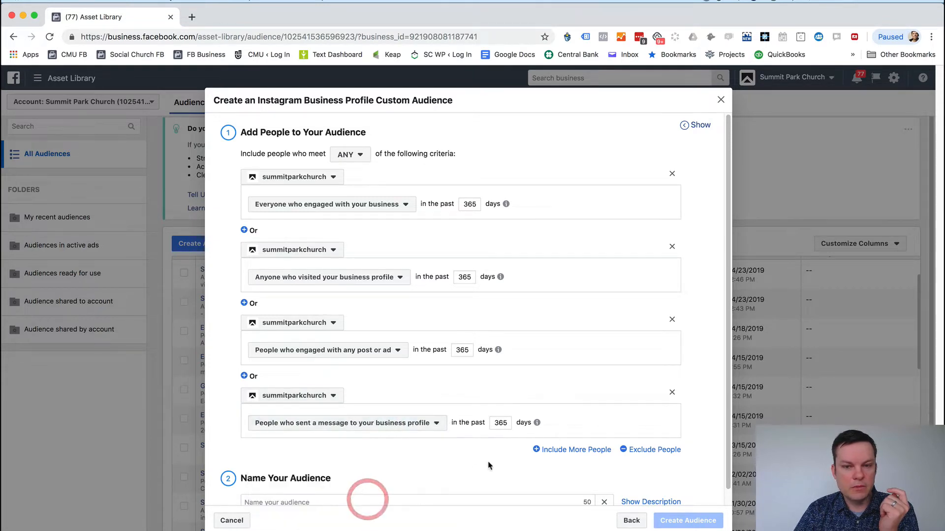
- Add a fifth inclusion criterion for summitparkchurch covering people who saved any post or ad in the past 60 days
{"action": "scroll", "coordinate": [457, 467], "scroll_direction": "down", "scroll_amount": 1}
{"action": "left_click", "coordinate": [561, 433]}
{"action": "scroll", "coordinate": [461, 453], "scroll_direction": "down", "scroll_amount": 2}
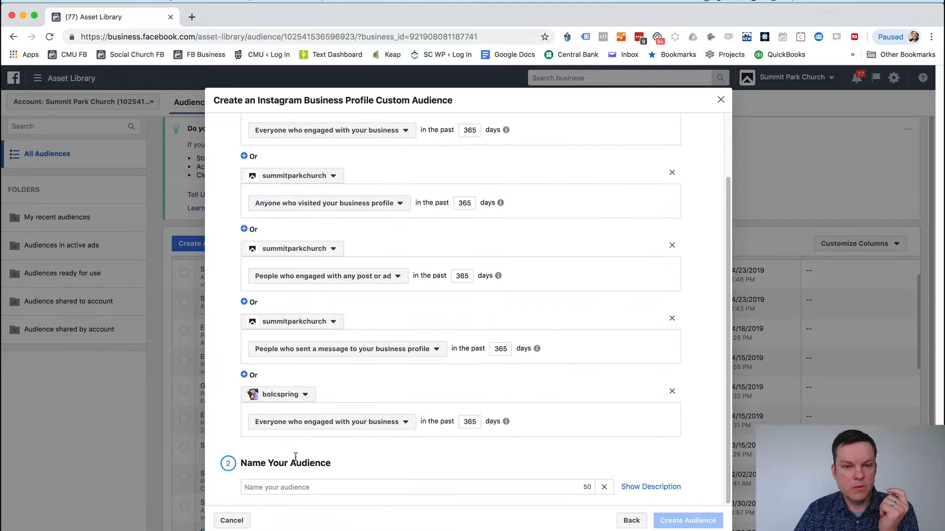
{"action": "left_click", "coordinate": [293, 396]}
{"action": "scroll", "coordinate": [307, 450], "scroll_direction": "down", "scroll_amount": 3}
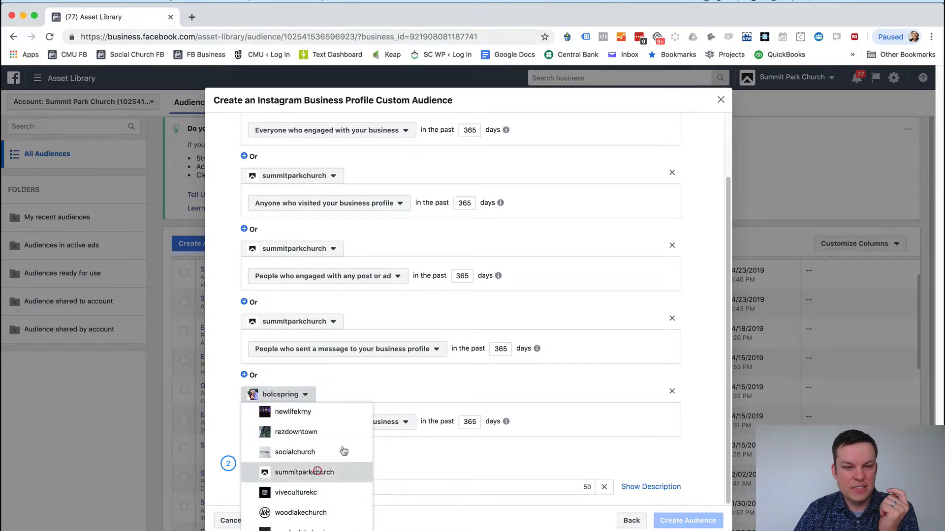
{"action": "left_click", "coordinate": [305, 473]}
{"action": "left_click", "coordinate": [389, 421]}
{"action": "left_click", "coordinate": [368, 514]}
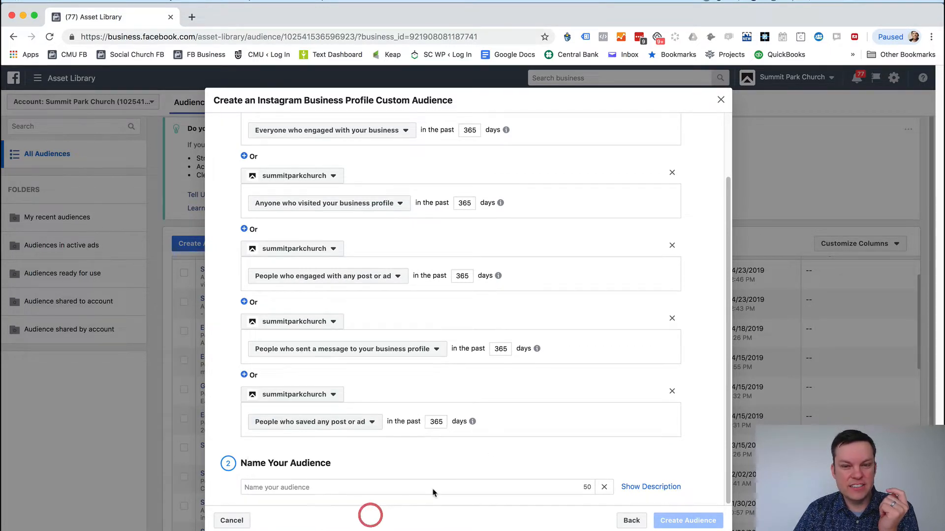
{"action": "left_click_drag", "start_coordinate": [441, 422], "coordinate": [419, 420]}
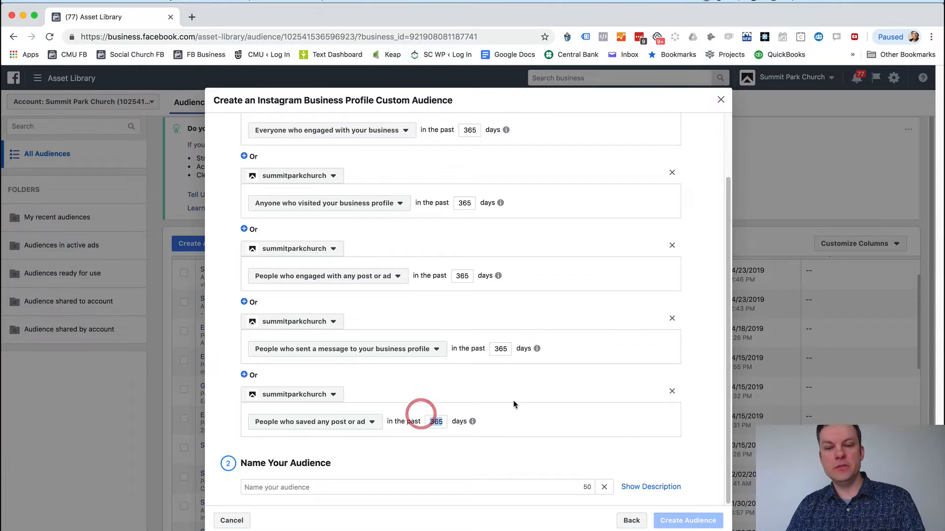
{"action": "type", "text": "60"}
{"action": "left_click_drag", "start_coordinate": [507, 348], "coordinate": [485, 346]}
{"action": "left_click_drag", "start_coordinate": [451, 277], "coordinate": [465, 278]}
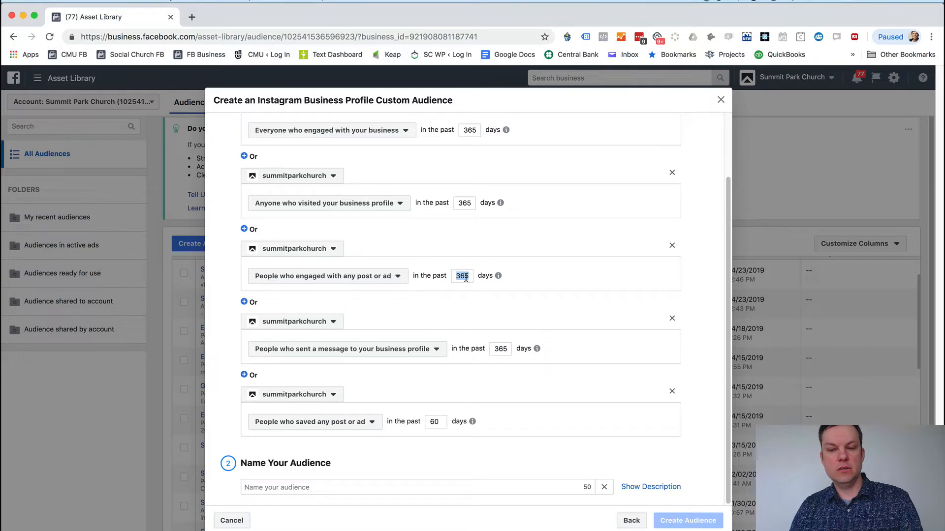
{"action": "left_click", "coordinate": [467, 203]}
{"action": "left_click_drag", "start_coordinate": [437, 275], "coordinate": [452, 273]}
{"action": "left_click", "coordinate": [457, 274]}
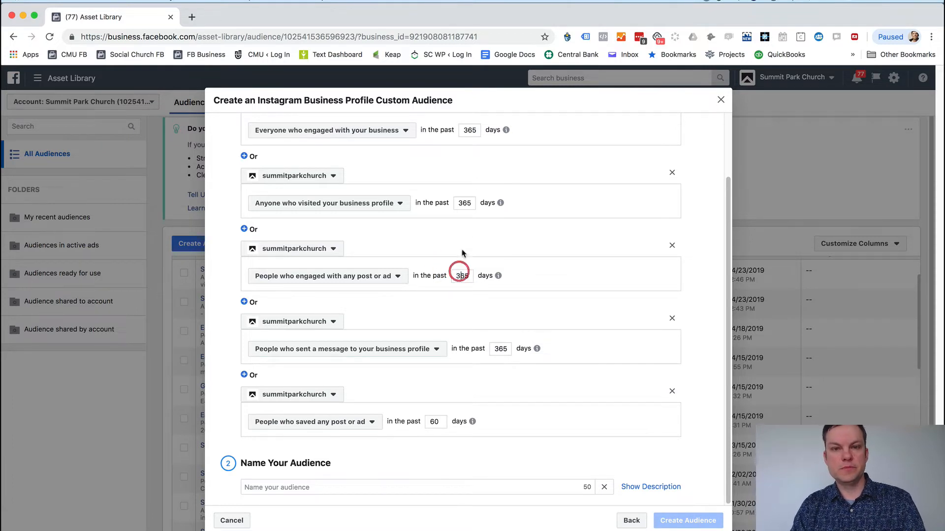
{"action": "left_click_drag", "start_coordinate": [462, 202], "coordinate": [443, 201]}
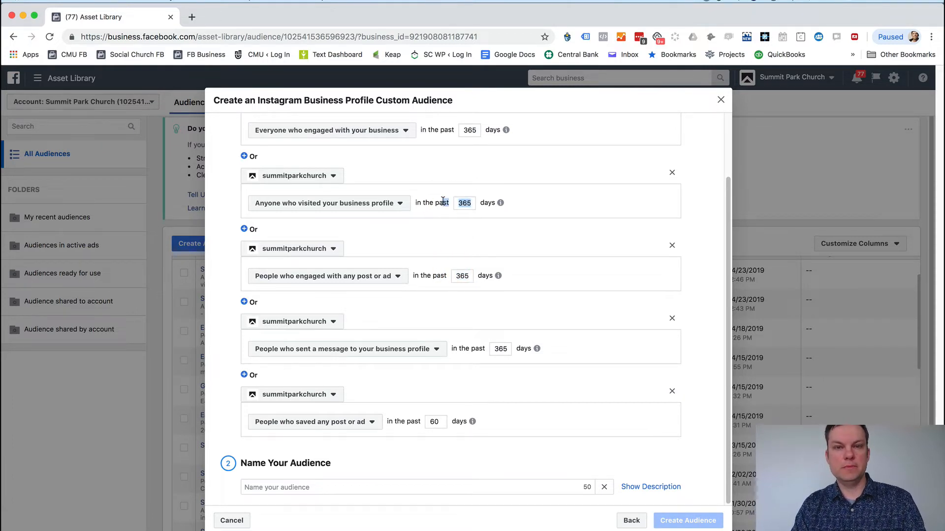
{"action": "left_click", "coordinate": [471, 131]}
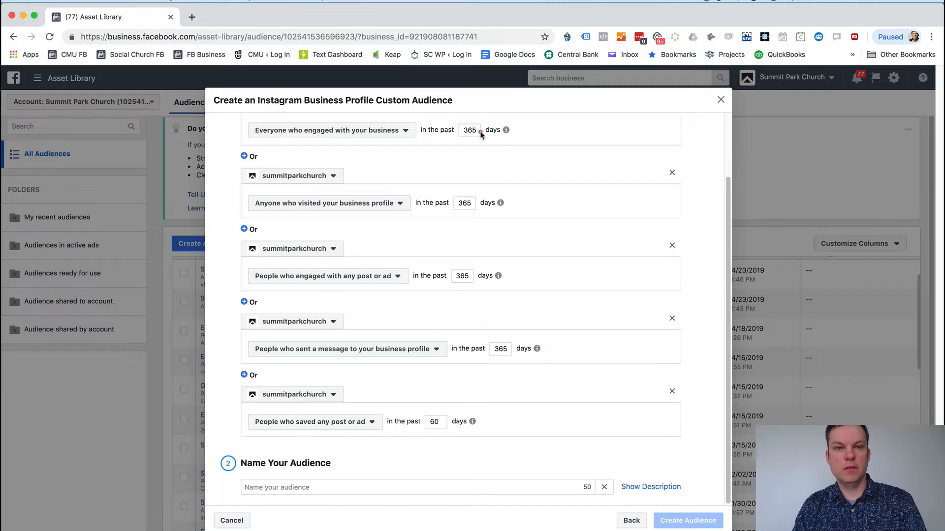
{"action": "left_click_drag", "start_coordinate": [481, 132], "coordinate": [450, 129]}
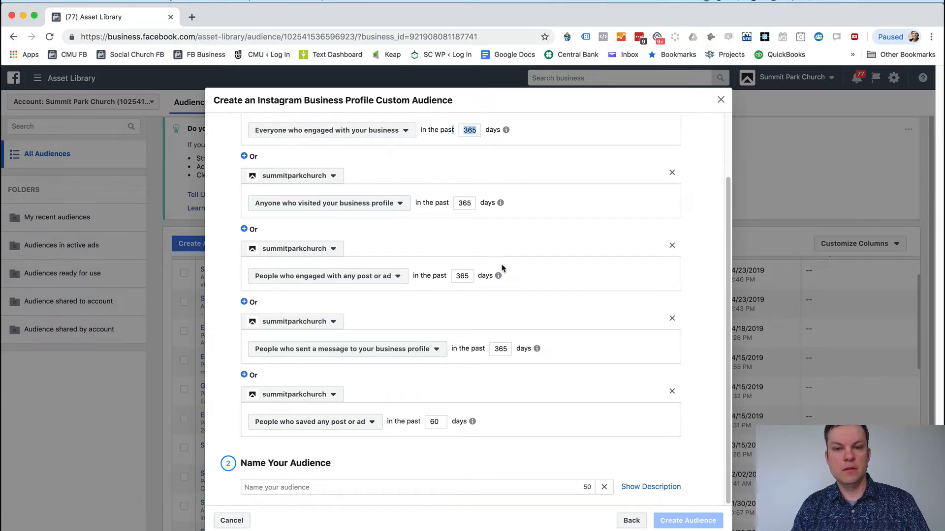
{"action": "left_click", "coordinate": [429, 423]}
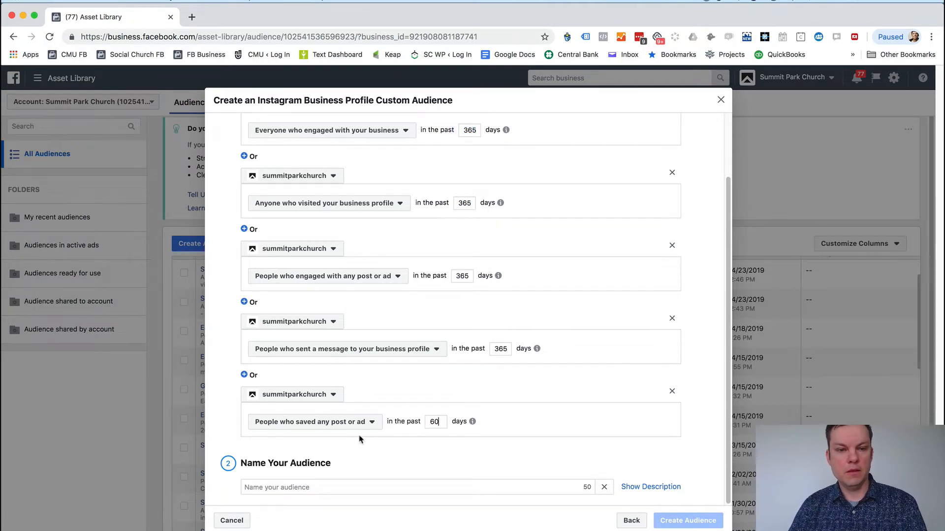
- Name the audience SPC Instagram Engagement 60 Days
{"action": "left_click", "coordinate": [312, 487]}
{"action": "type", "text": "SPC Instagram"}
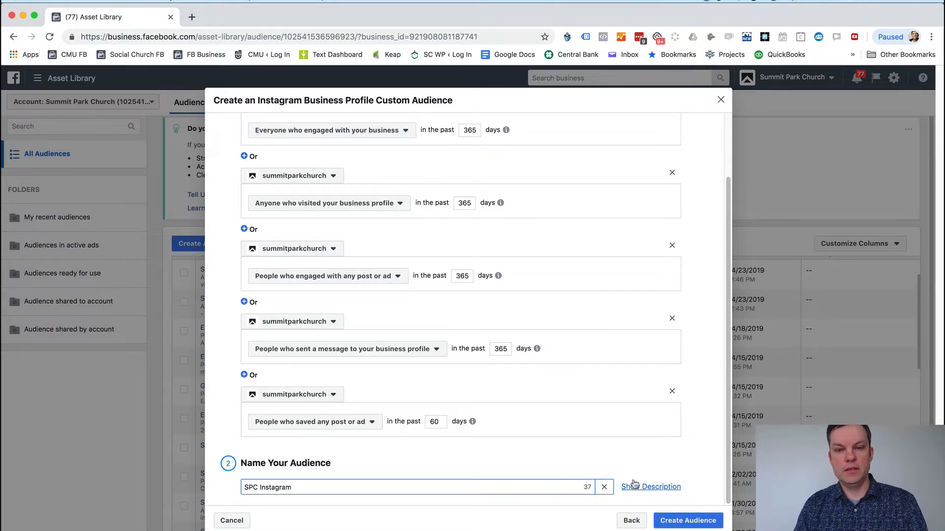
{"action": "type", "text": " Engagement 60 Days"}
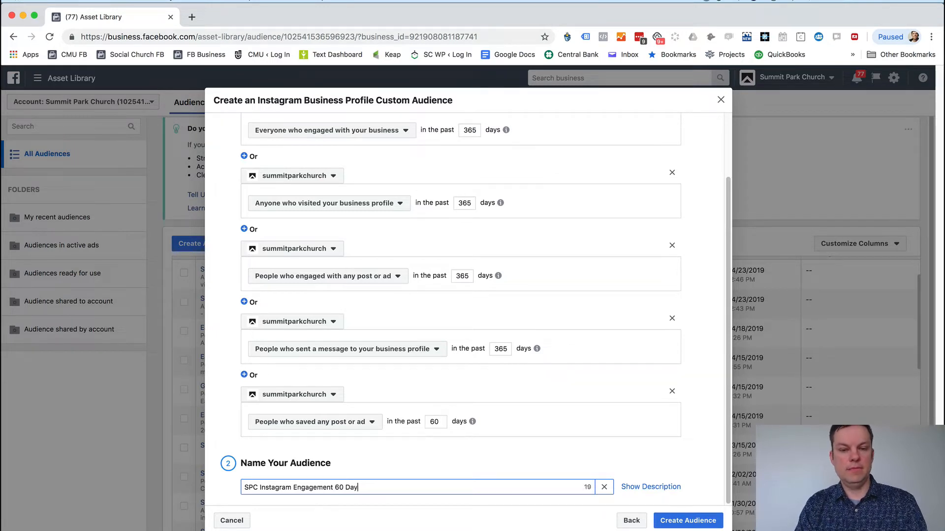
- Add the description "ANyone whoo has engaged with our IG account in the past 60 days." and create the Instagram audience
{"action": "left_click", "coordinate": [650, 487]}
{"action": "left_click", "coordinate": [351, 482]}
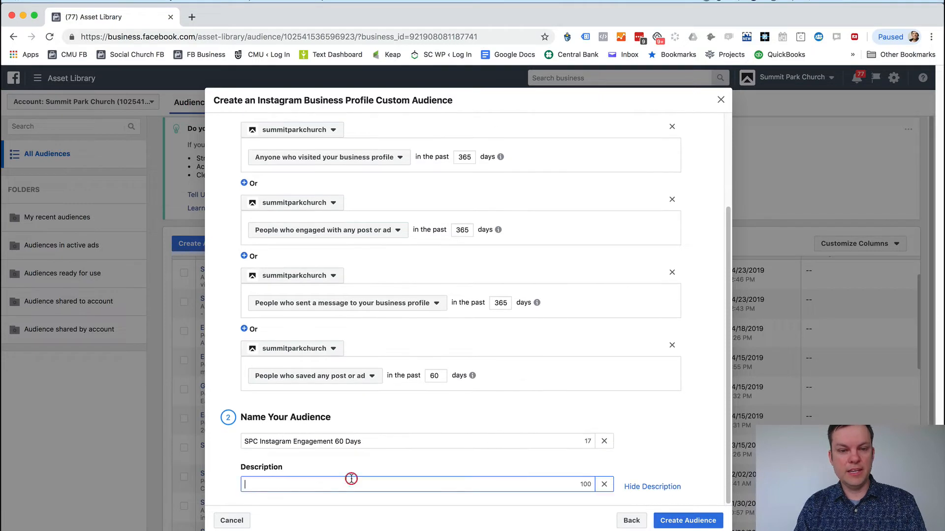
{"action": "type", "text": "ANyone whoo has engaged with our IG account int"}
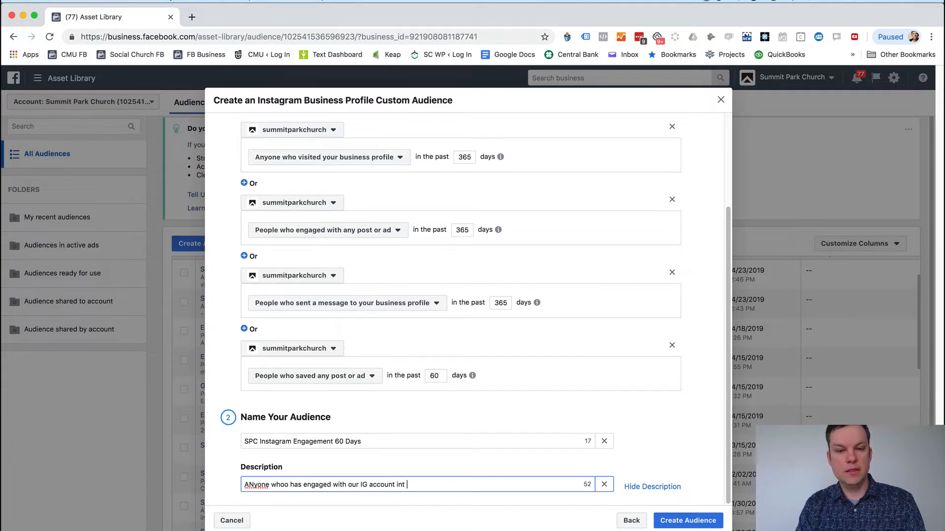
{"action": "type", "text": "e past "}
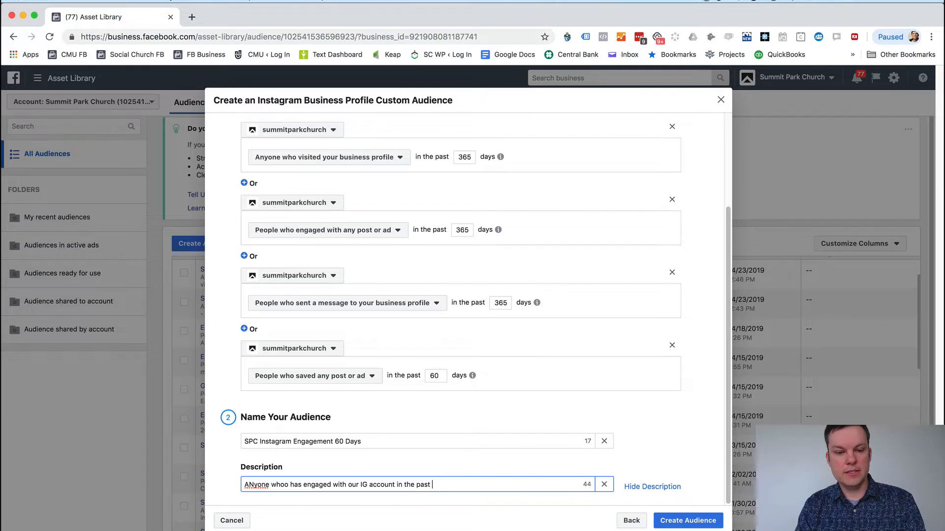
{"action": "type", "text": "60 days."}
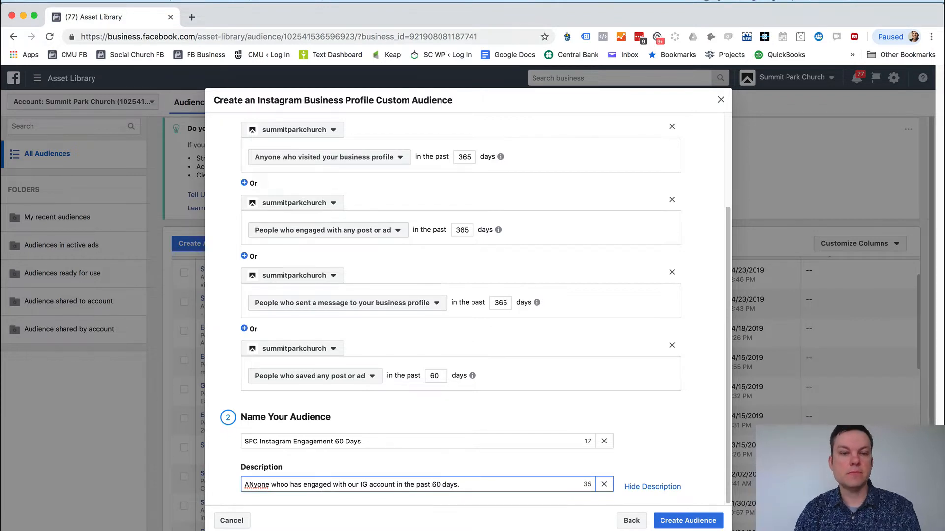
{"action": "left_click", "coordinate": [691, 520]}
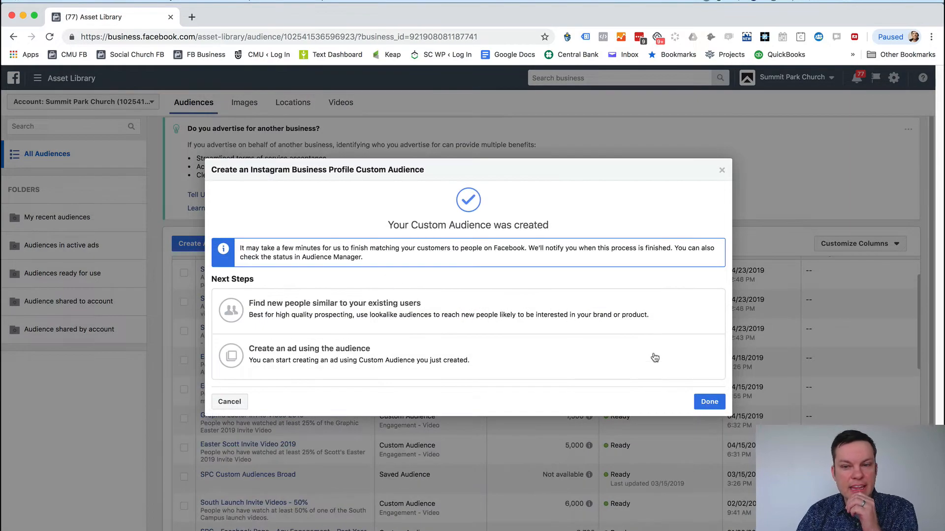
{"action": "left_click", "coordinate": [709, 401]}
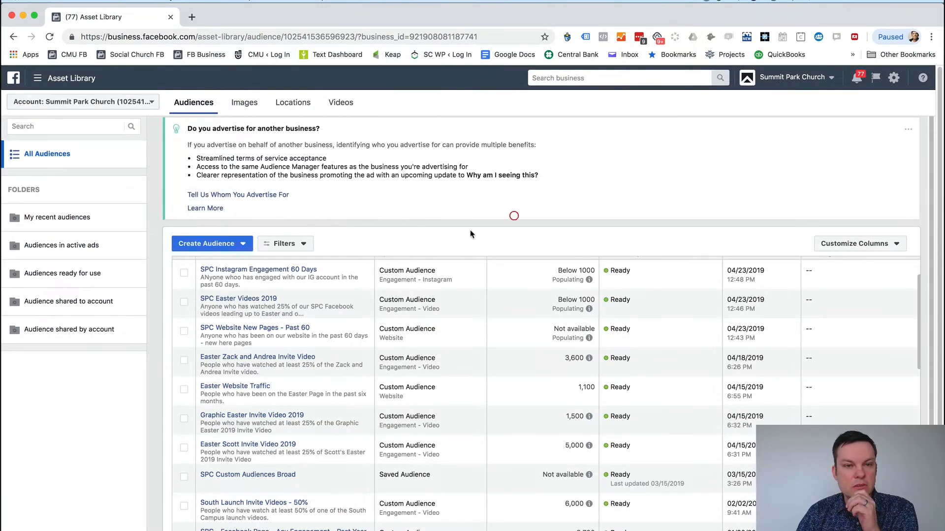
- Start a new custom audience based on Events and set its page to Summit Park Church
{"action": "left_click", "coordinate": [237, 244]}
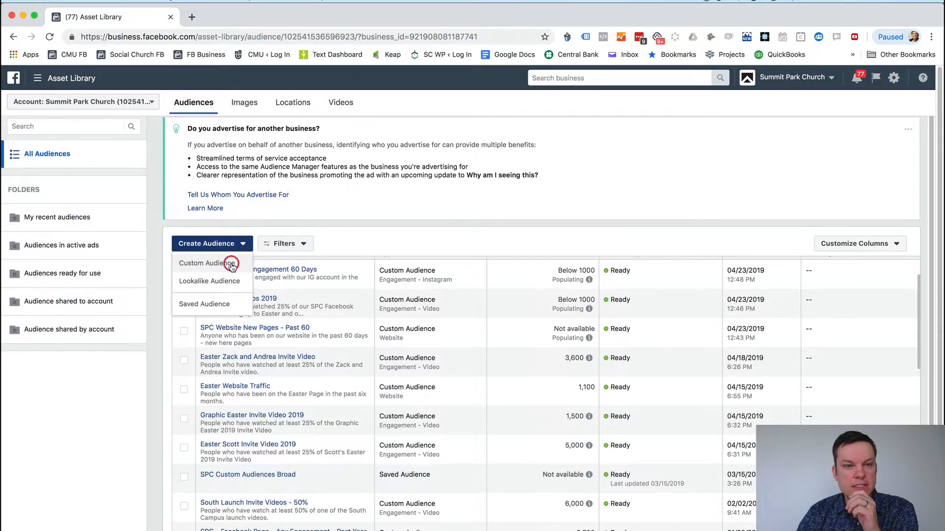
{"action": "left_click", "coordinate": [228, 261]}
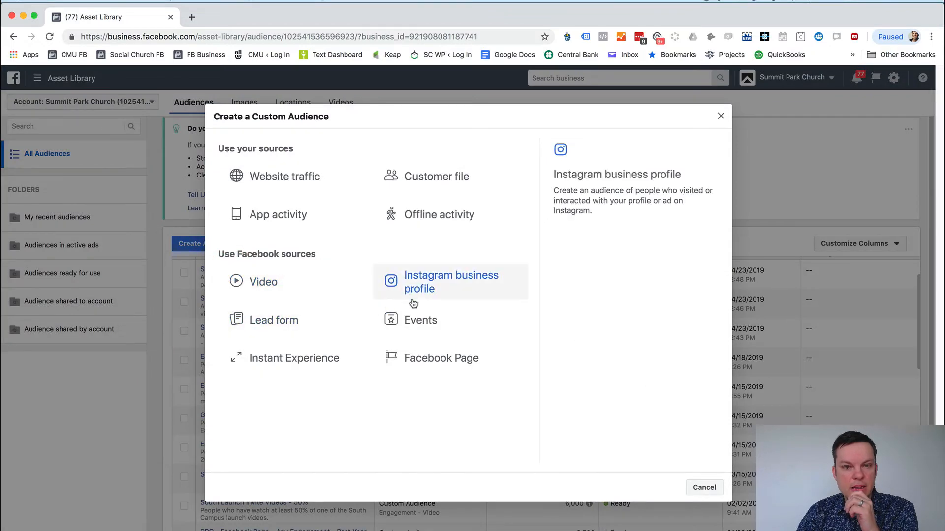
{"action": "left_click", "coordinate": [422, 321]}
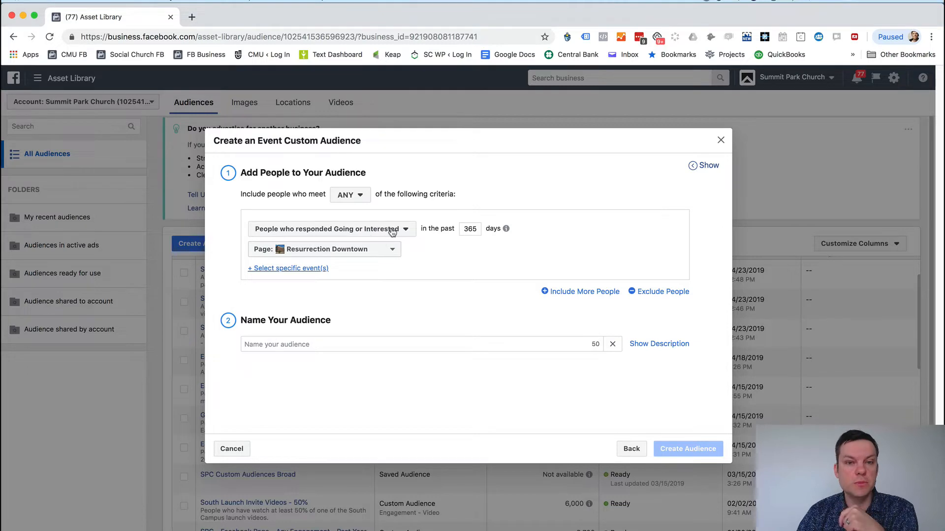
{"action": "left_click", "coordinate": [382, 250]}
{"action": "scroll", "coordinate": [342, 435], "scroll_direction": "down", "scroll_amount": 10}
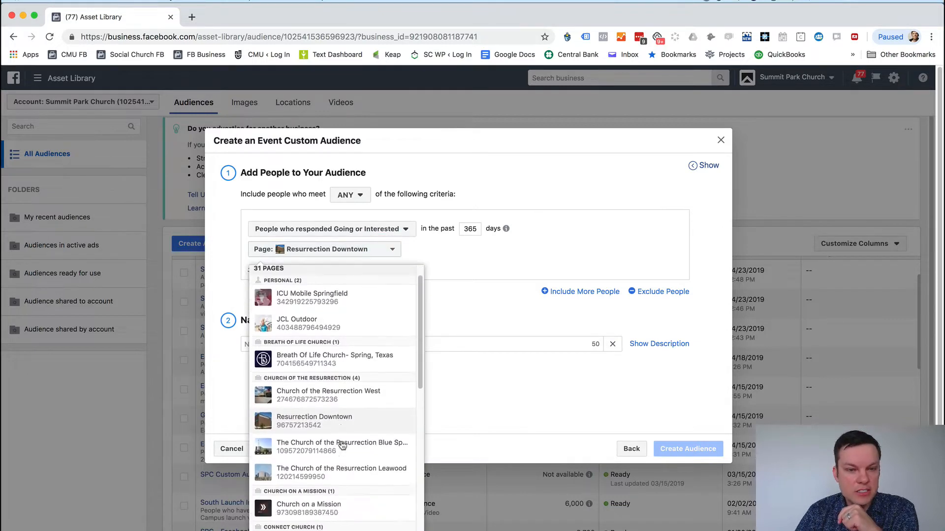
{"action": "left_click", "coordinate": [334, 452]}
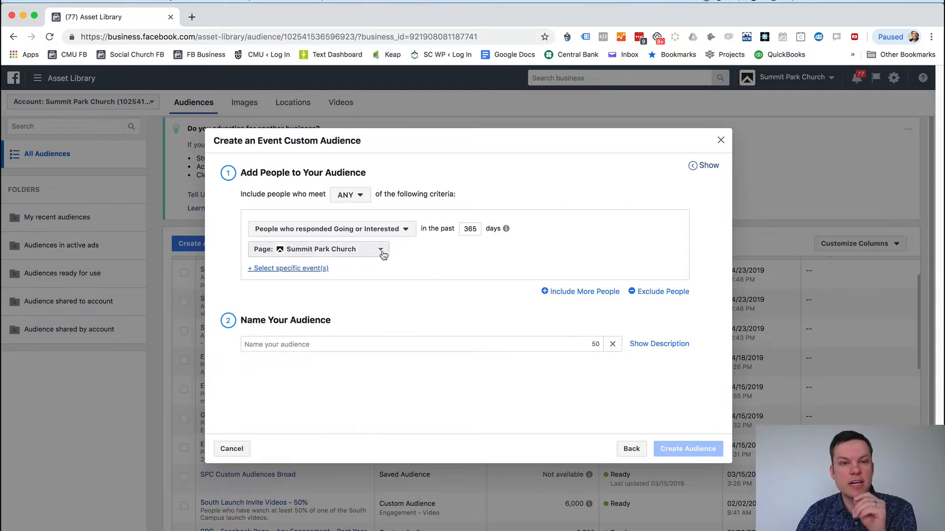
- Limit the criterion to the Christmas Adventure, Tailgate Weekend and Easter At Summit Park Church events
{"action": "left_click", "coordinate": [313, 268]}
{"action": "left_click", "coordinate": [312, 265]}
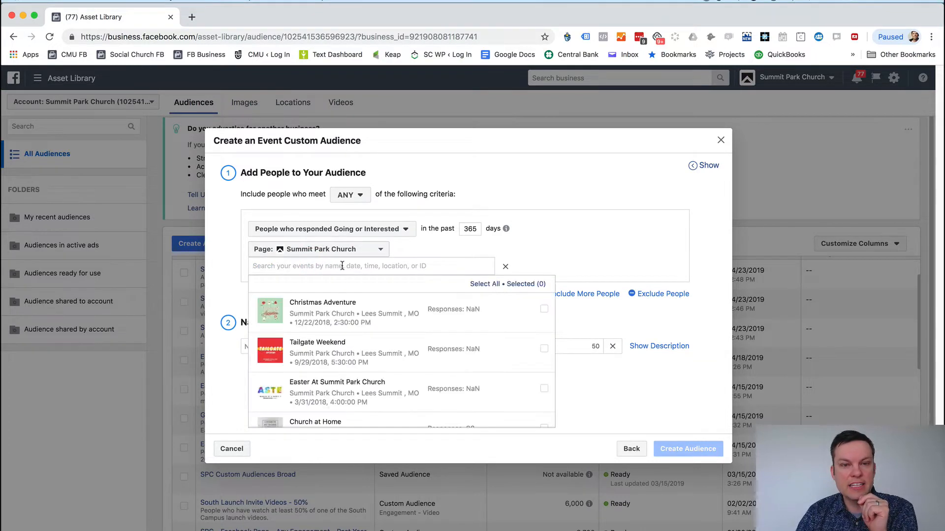
{"action": "left_click", "coordinate": [355, 306]}
{"action": "left_click", "coordinate": [337, 374]}
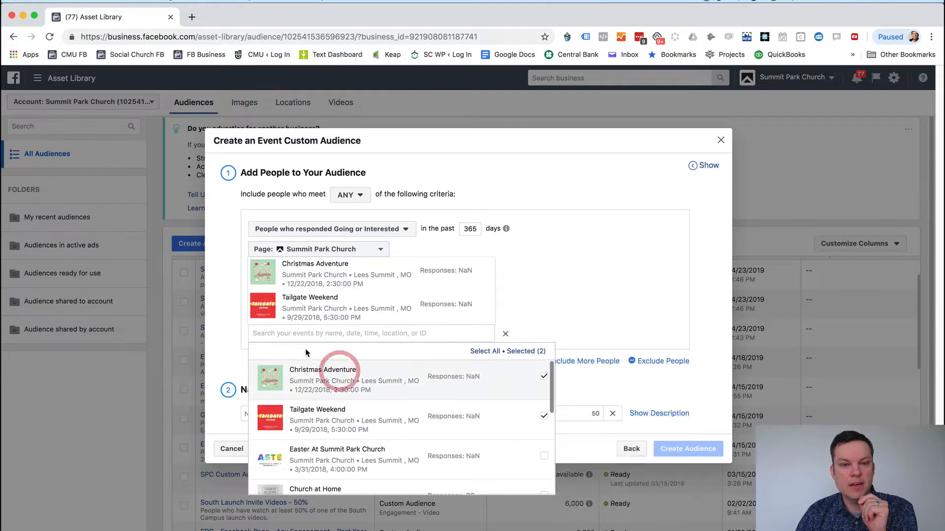
{"action": "left_click", "coordinate": [338, 461]}
{"action": "scroll", "coordinate": [340, 443], "scroll_direction": "down", "scroll_amount": 5}
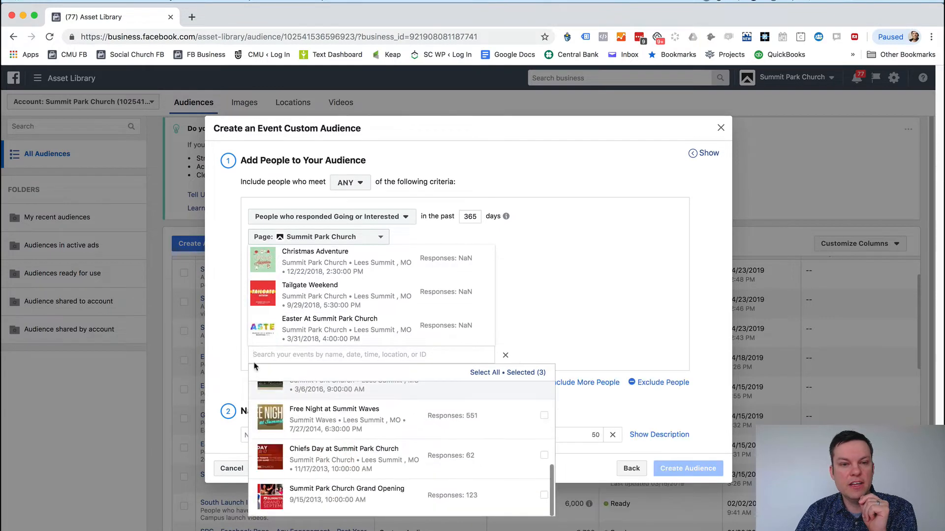
{"action": "left_click", "coordinate": [630, 297]}
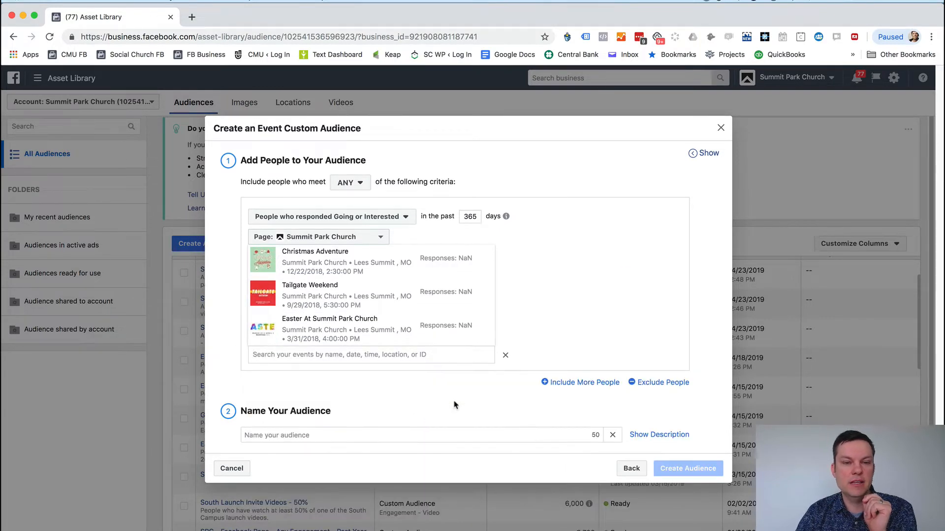
- Name the audience SPC Events Past Year with the description "Anyone who has engaged with our Facebook Events in the past year."
{"action": "left_click", "coordinate": [405, 438]}
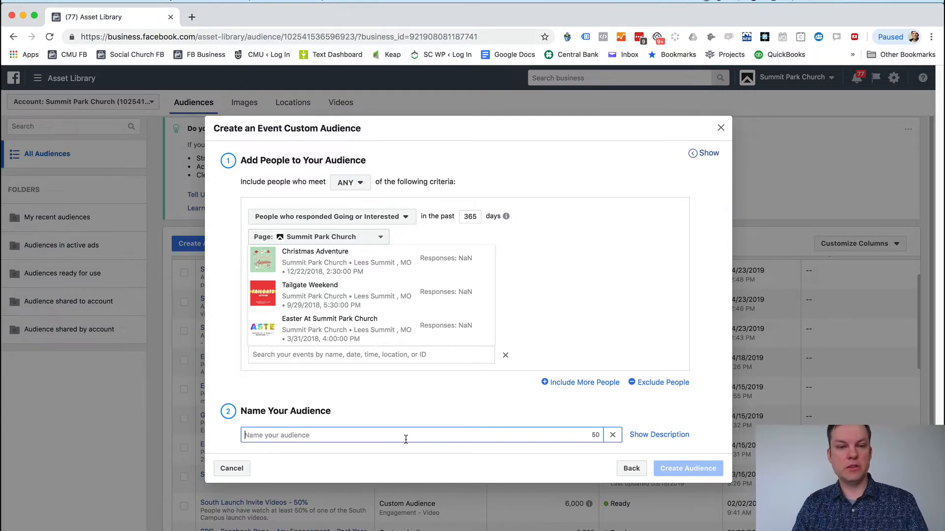
{"action": "type", "text": "SPC Eve"}
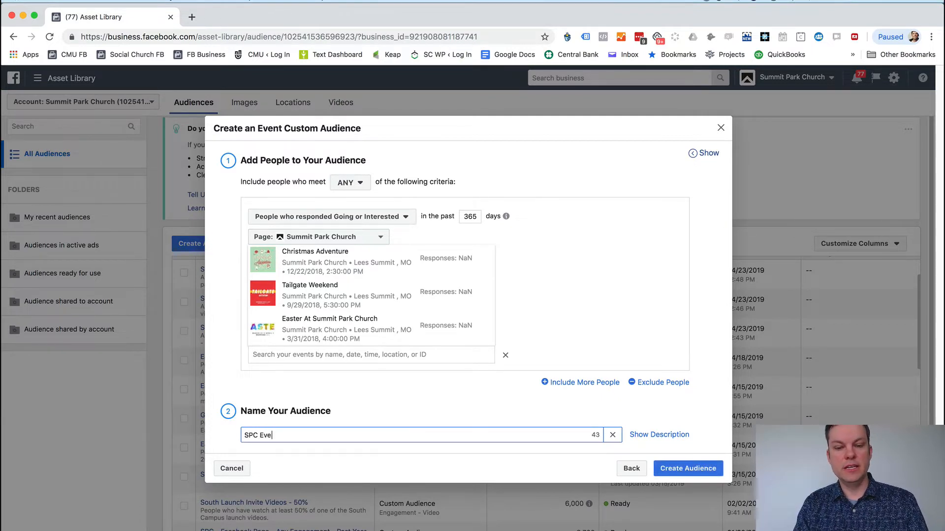
{"action": "type", "text": "nts Past Year"}
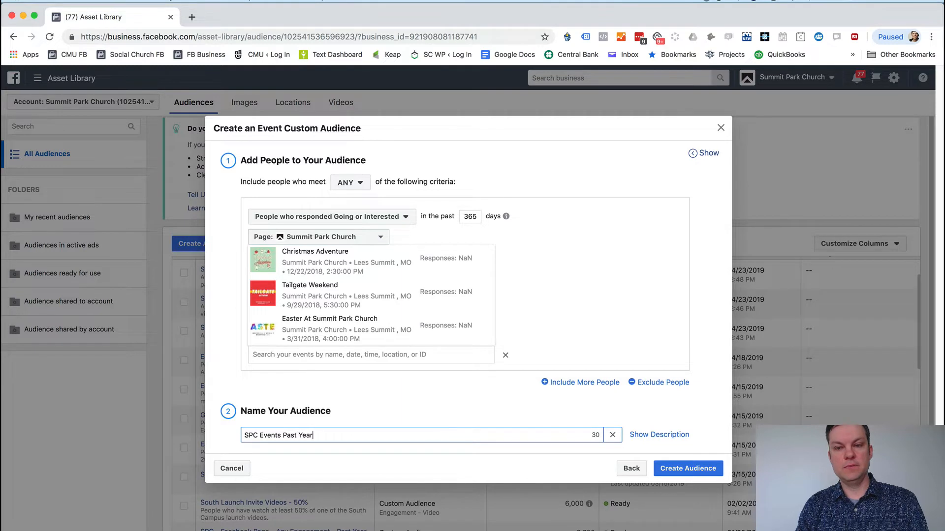
{"action": "left_click", "coordinate": [677, 434]}
{"action": "left_click", "coordinate": [320, 476]}
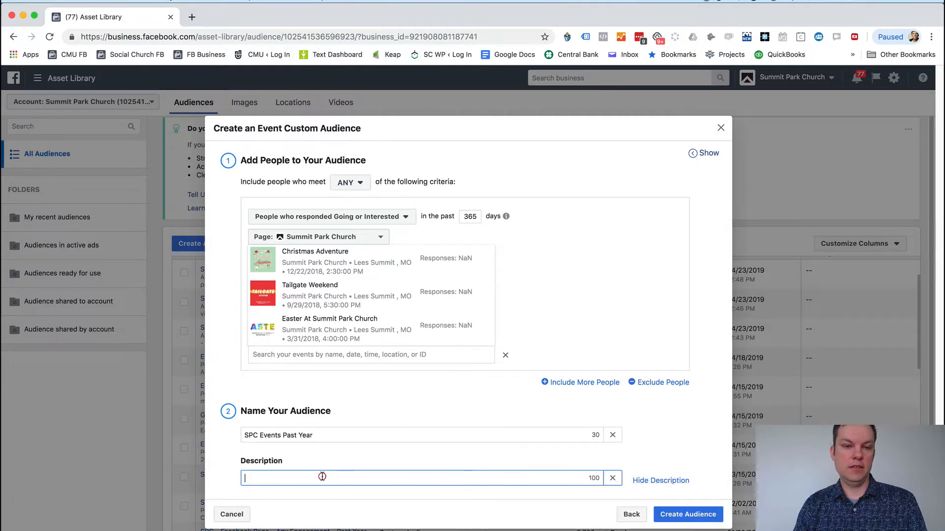
{"action": "type", "text": "Anyone who ha"}
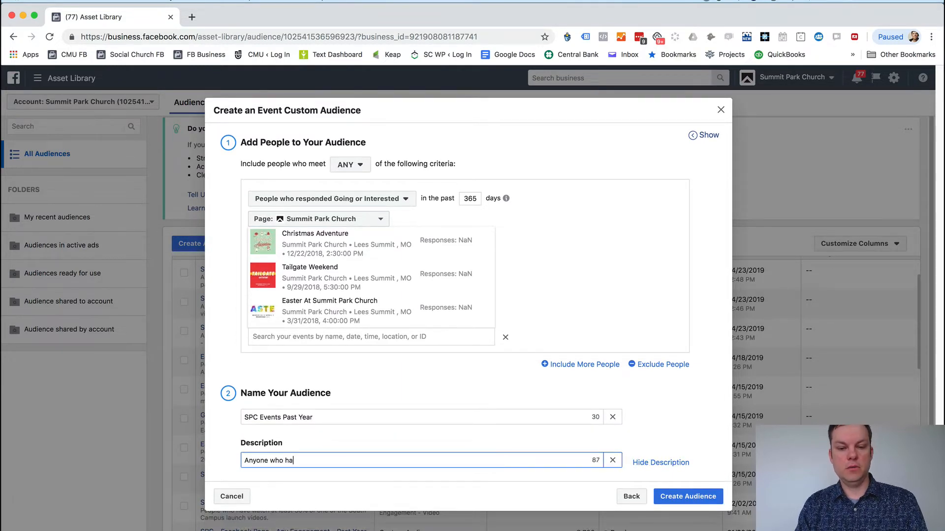
{"action": "type", "text": "s engaged with"}
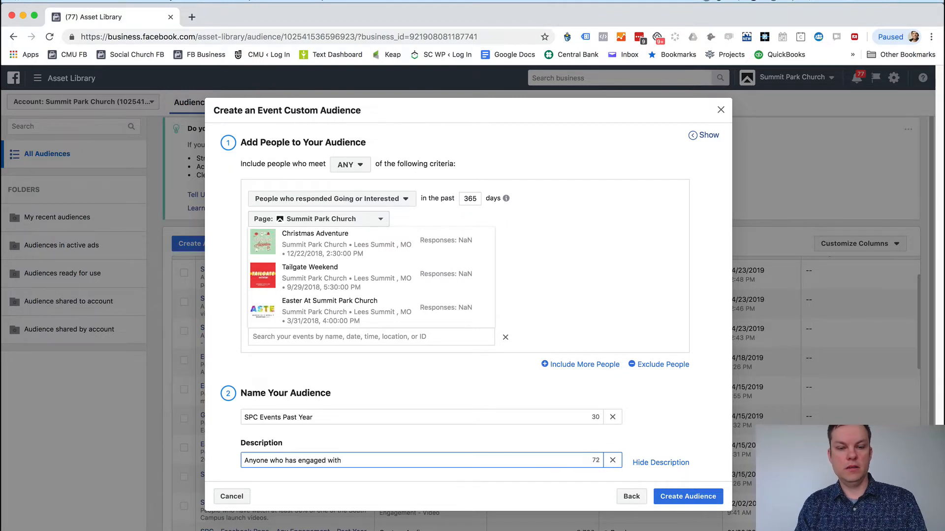
{"action": "type", "text": " our Facebook"}
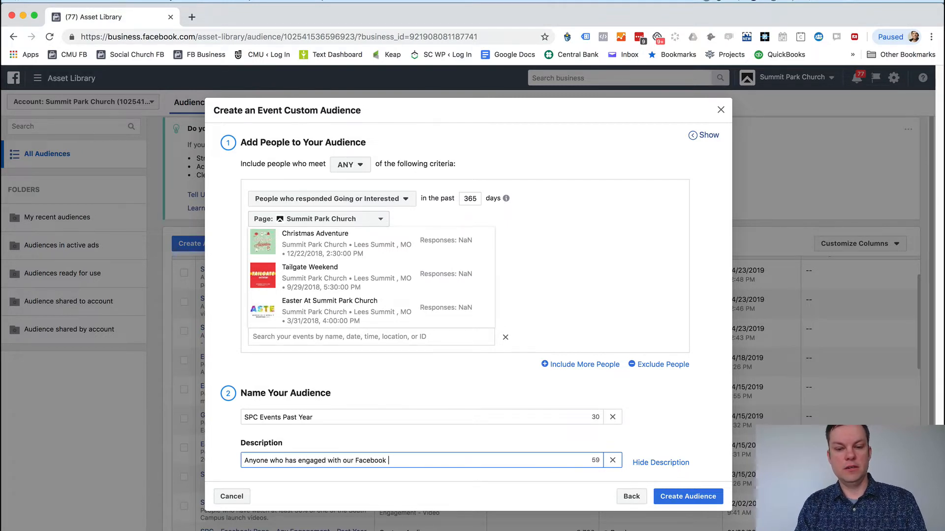
{"action": "type", "text": " Events in the past year."}
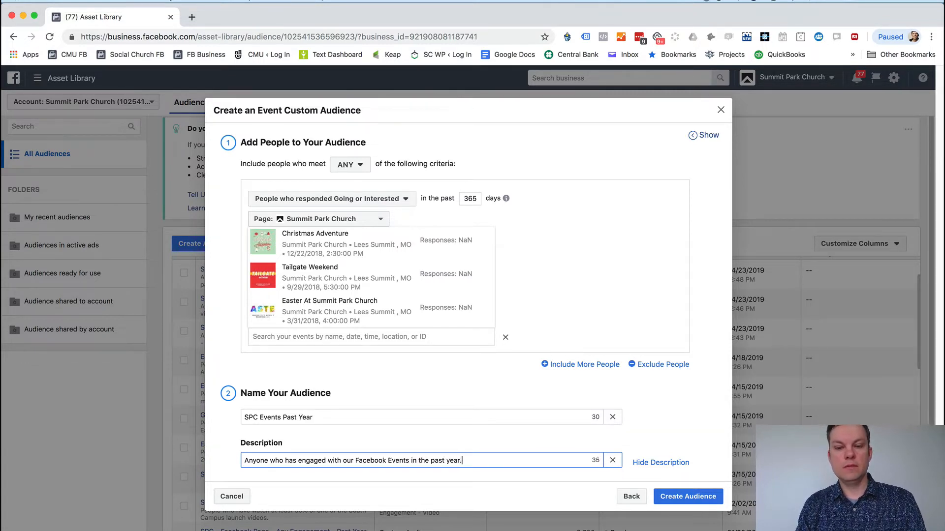
- Change the first criterion to people who have visited the event page
{"action": "left_click", "coordinate": [375, 199]}
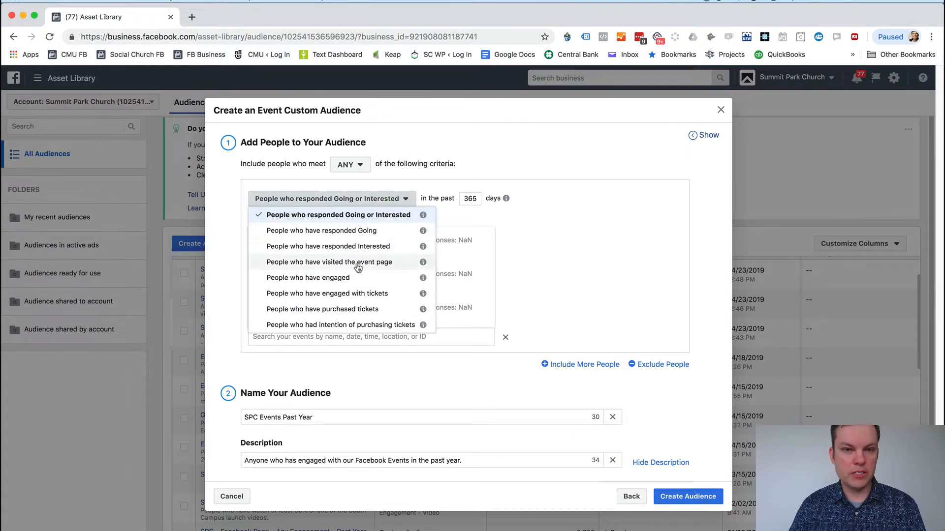
{"action": "left_click", "coordinate": [575, 237]}
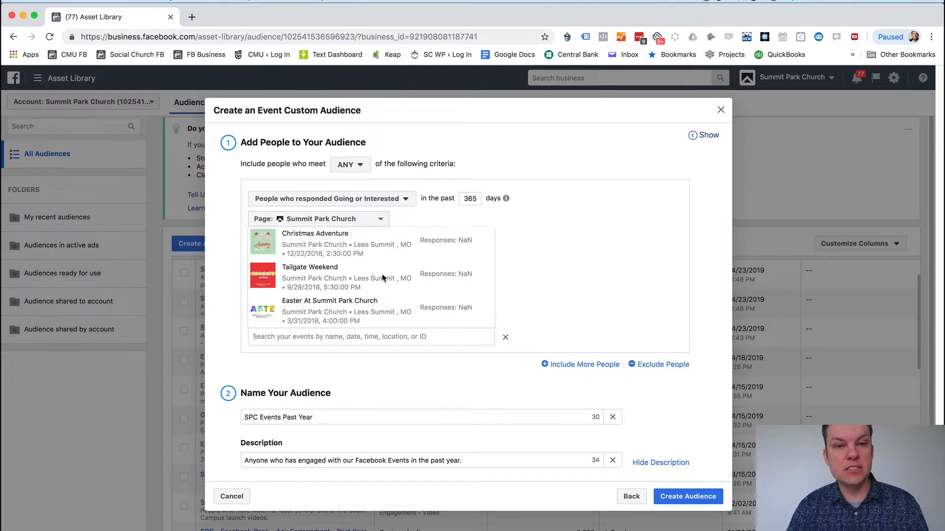
{"action": "left_click", "coordinate": [384, 199]}
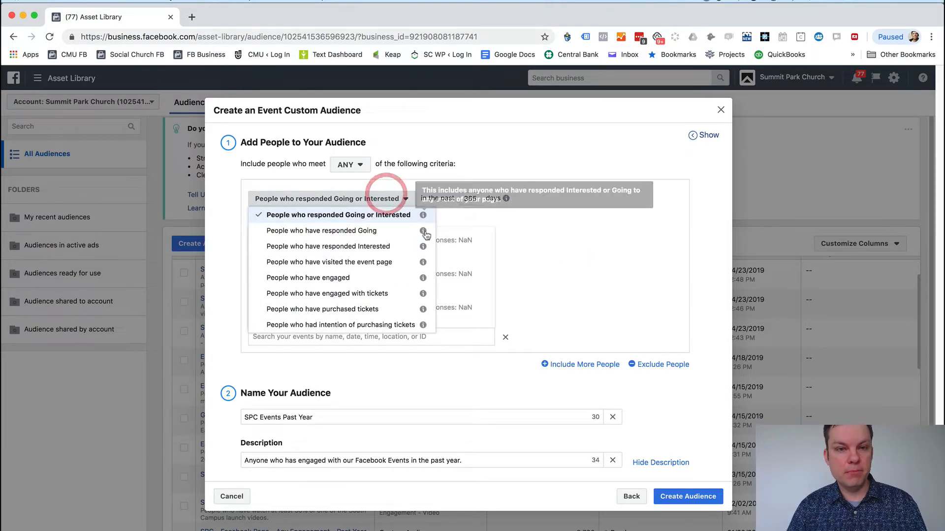
{"action": "left_click", "coordinate": [378, 263]}
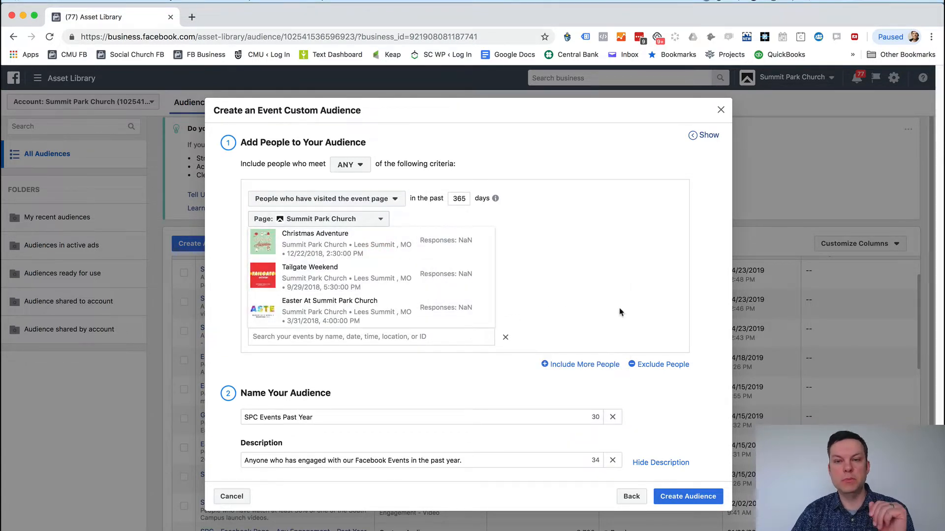
- Add a second inclusion criterion for people who responded Going or Interested, using the Summit Park Church page
{"action": "left_click", "coordinate": [604, 364]}
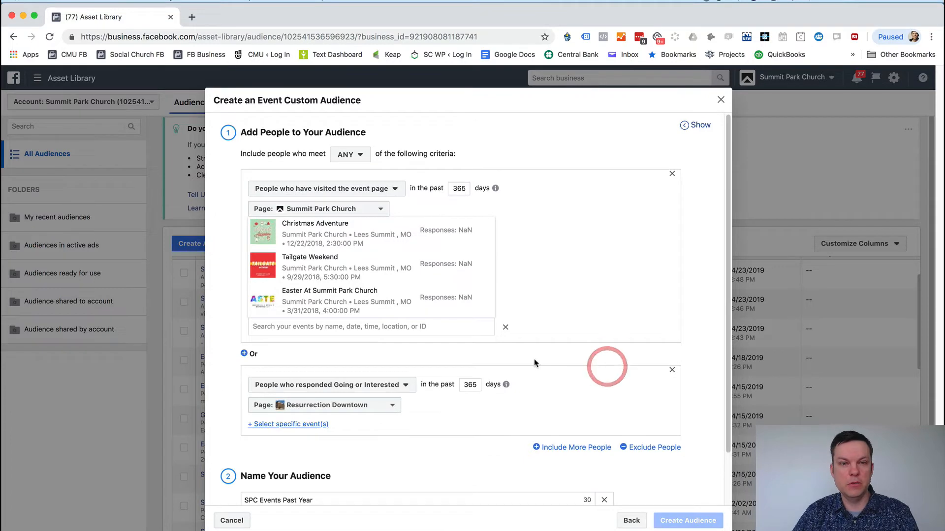
{"action": "left_click", "coordinate": [333, 406]}
{"action": "scroll", "coordinate": [338, 497], "scroll_direction": "down", "scroll_amount": 10}
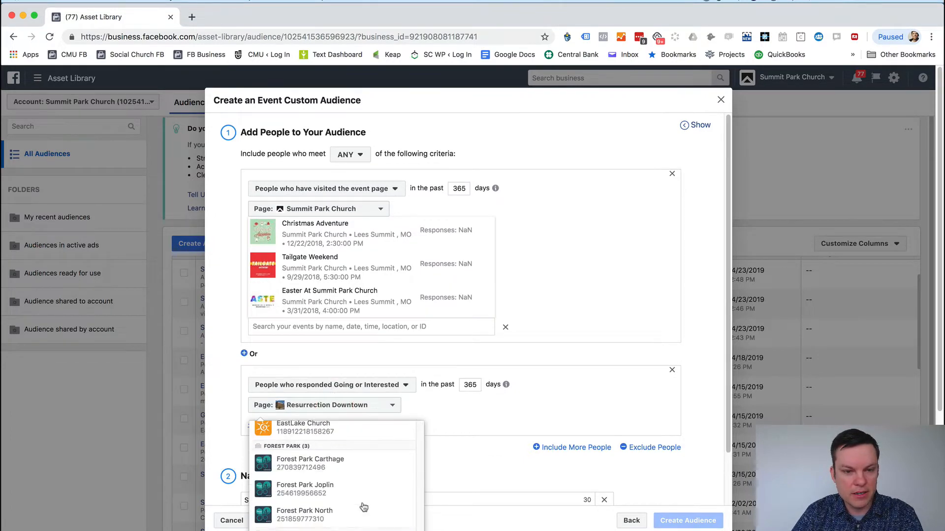
{"action": "scroll", "coordinate": [364, 507], "scroll_direction": "down", "scroll_amount": 10}
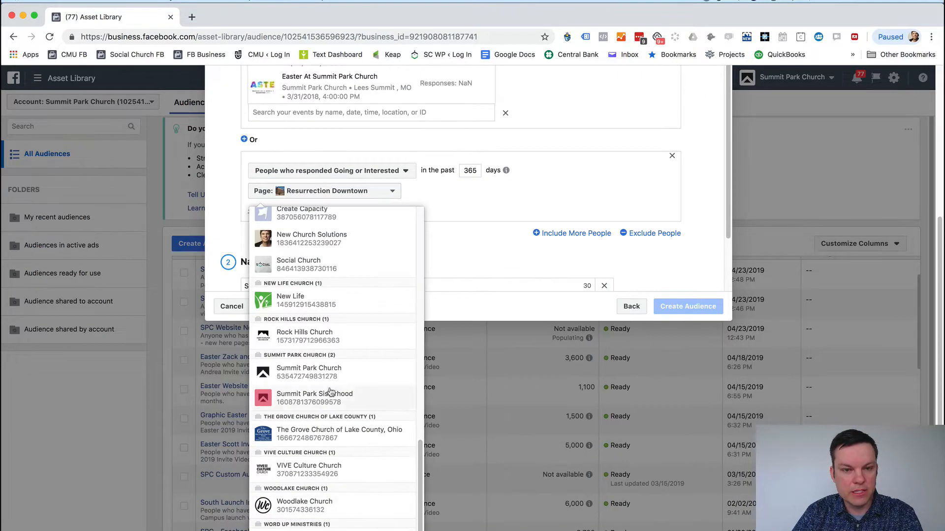
{"action": "left_click", "coordinate": [329, 372]}
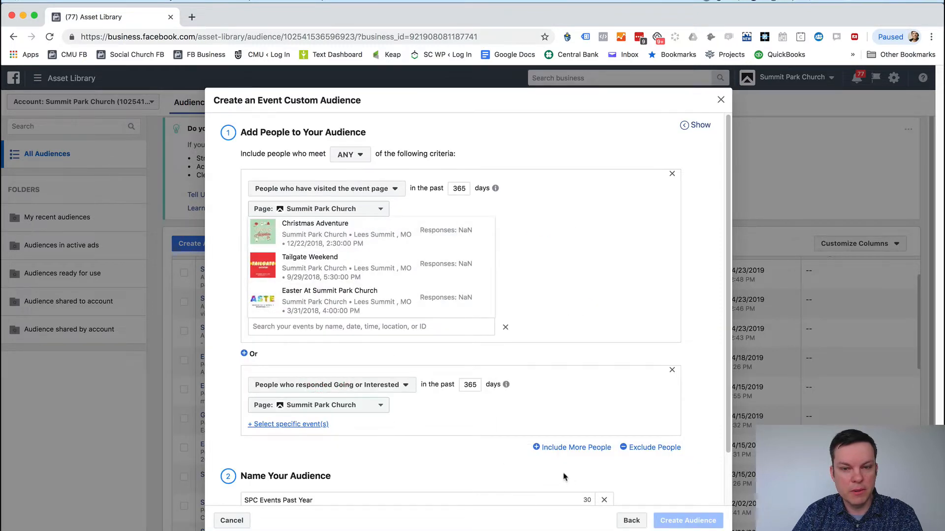
- Limit the second criterion to the Christmas Adventure and Tailgate Weekend events and create the event audience
{"action": "left_click", "coordinate": [388, 499]}
{"action": "scroll", "coordinate": [422, 455], "scroll_direction": "down", "scroll_amount": 3}
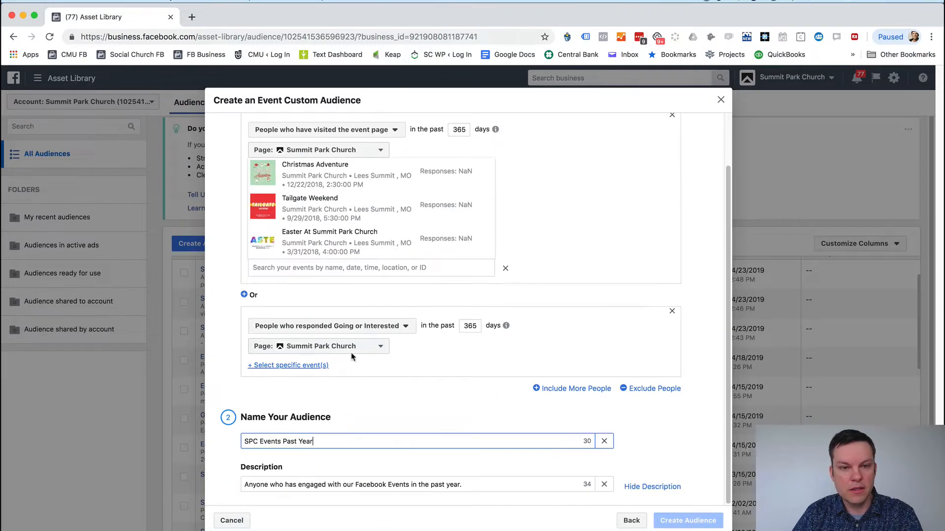
{"action": "left_click", "coordinate": [310, 365]}
{"action": "left_click", "coordinate": [274, 363]}
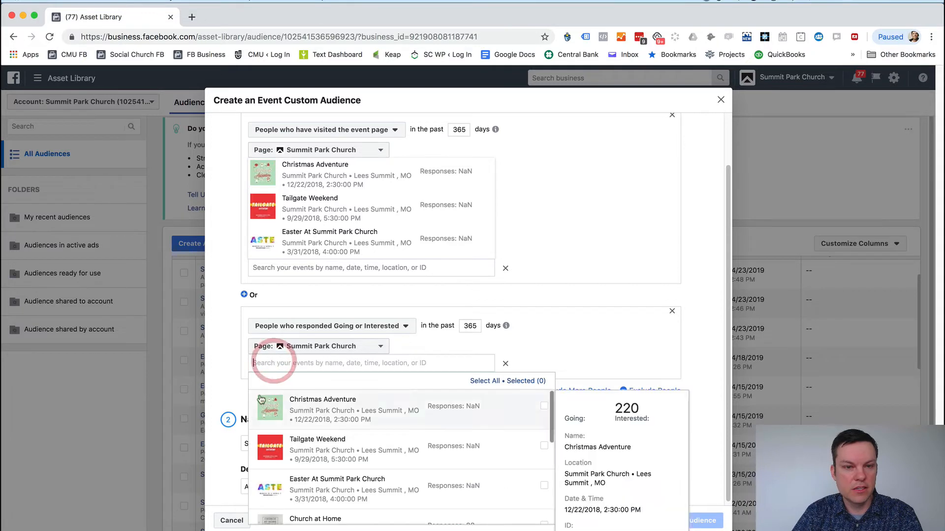
{"action": "left_click", "coordinate": [261, 399]}
{"action": "left_click", "coordinate": [267, 478]}
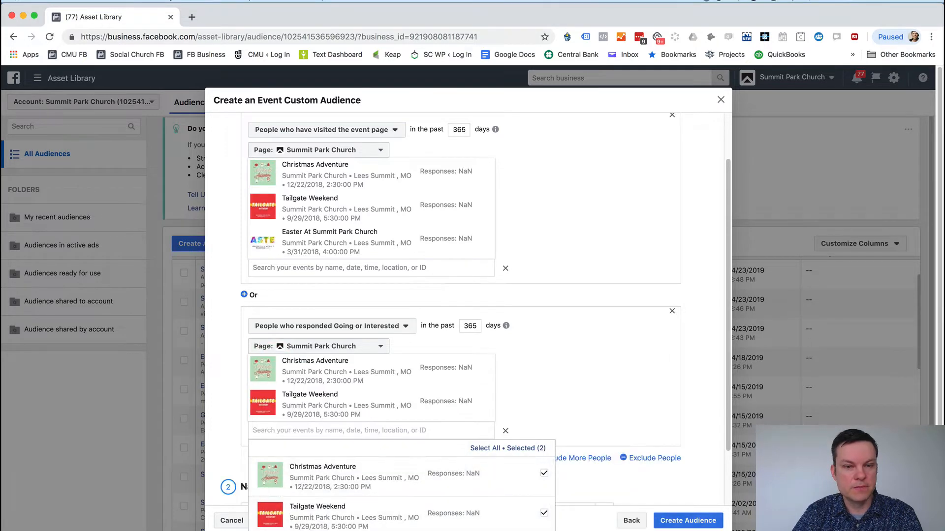
{"action": "left_click", "coordinate": [634, 355]}
{"action": "left_click", "coordinate": [699, 520]}
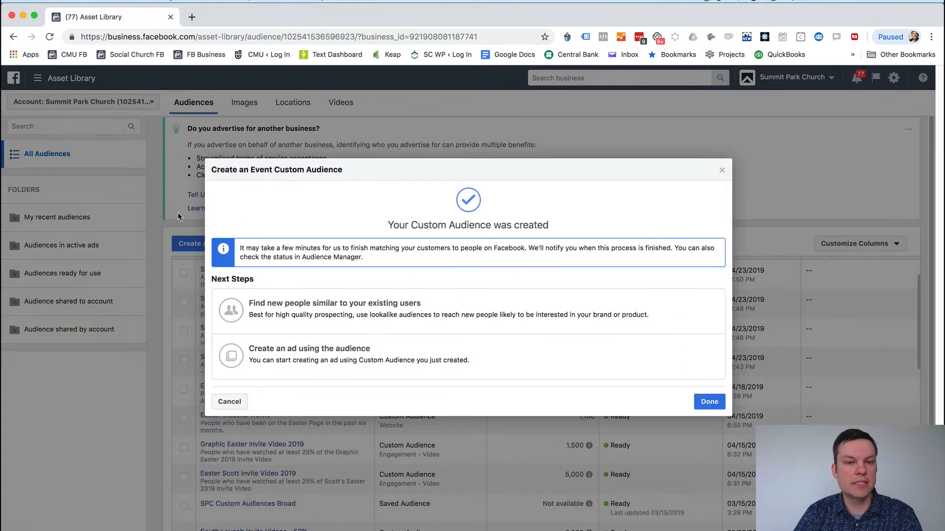
- Start a new Facebook Page custom audience from everyone who engaged with the Summit Park Church page in the past 60 days
{"action": "left_click", "coordinate": [705, 404]}
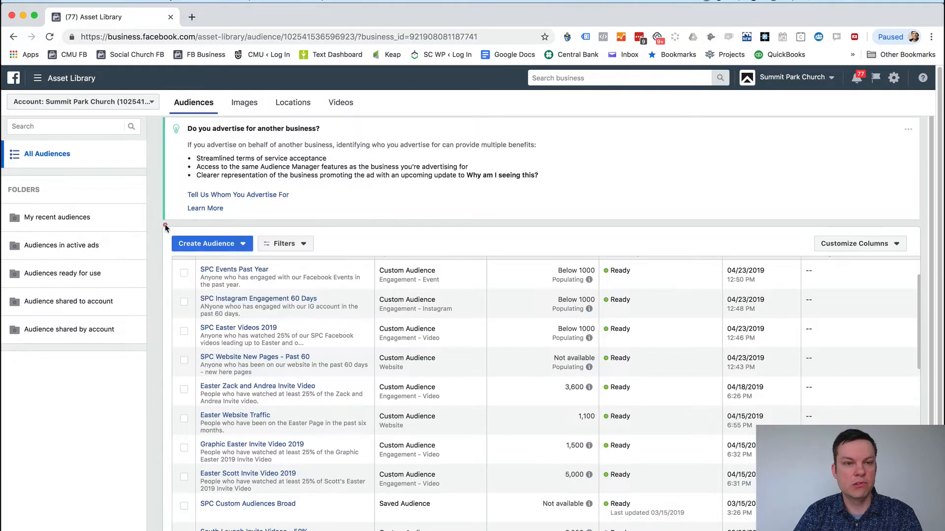
{"action": "left_click", "coordinate": [190, 244]}
{"action": "left_click", "coordinate": [205, 261]}
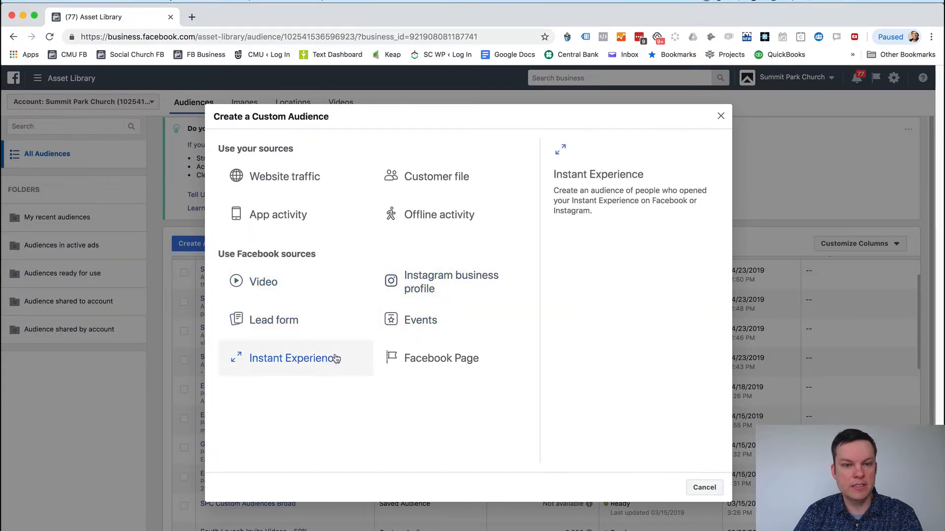
{"action": "left_click", "coordinate": [422, 360]}
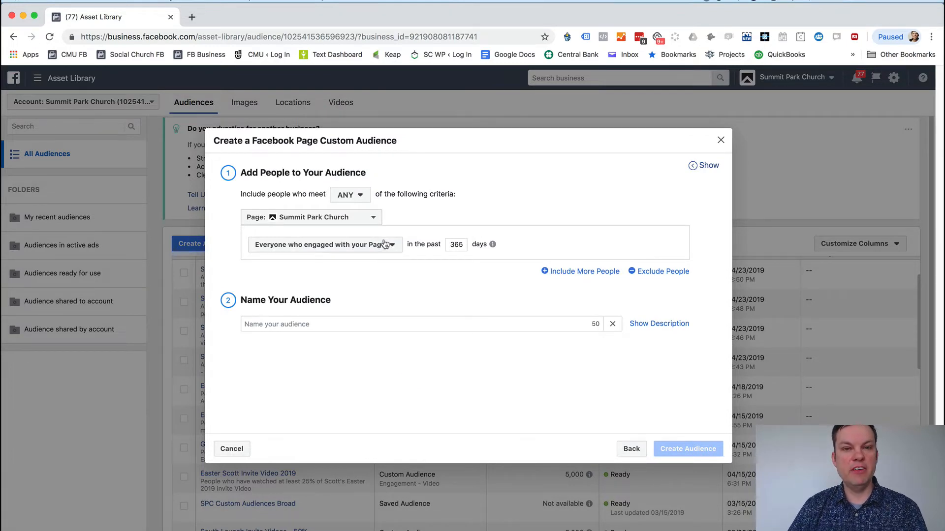
{"action": "double_click", "coordinate": [460, 243]}
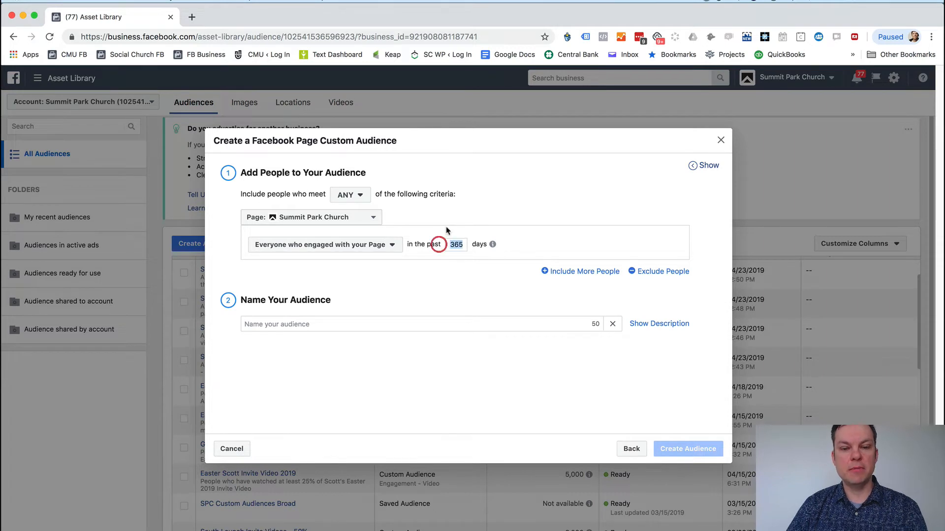
{"action": "type", "text": "60"}
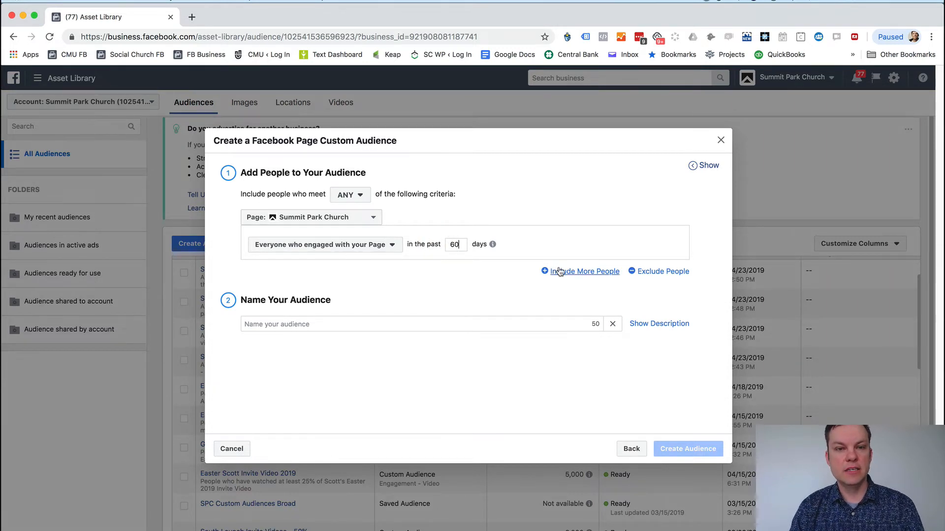
- Add a second inclusion criterion for anyone who visited the page in the past 60 days
{"action": "left_click", "coordinate": [554, 271]}
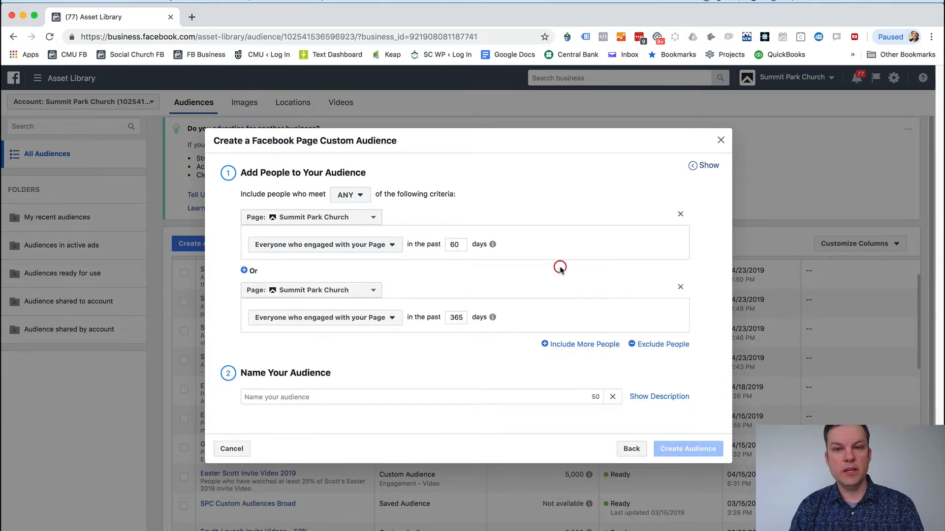
{"action": "left_click", "coordinate": [374, 320]}
{"action": "left_click", "coordinate": [344, 366]}
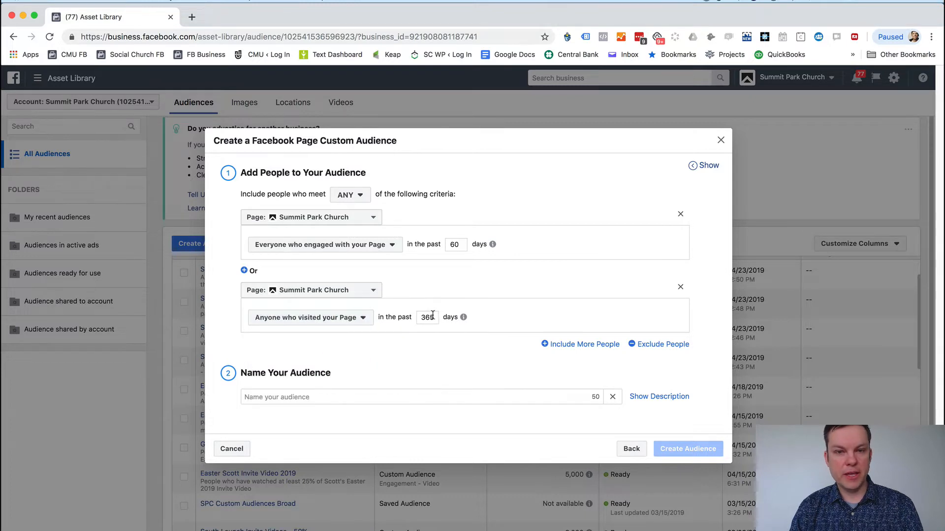
{"action": "double_click", "coordinate": [424, 317]}
{"action": "type", "text": "60"}
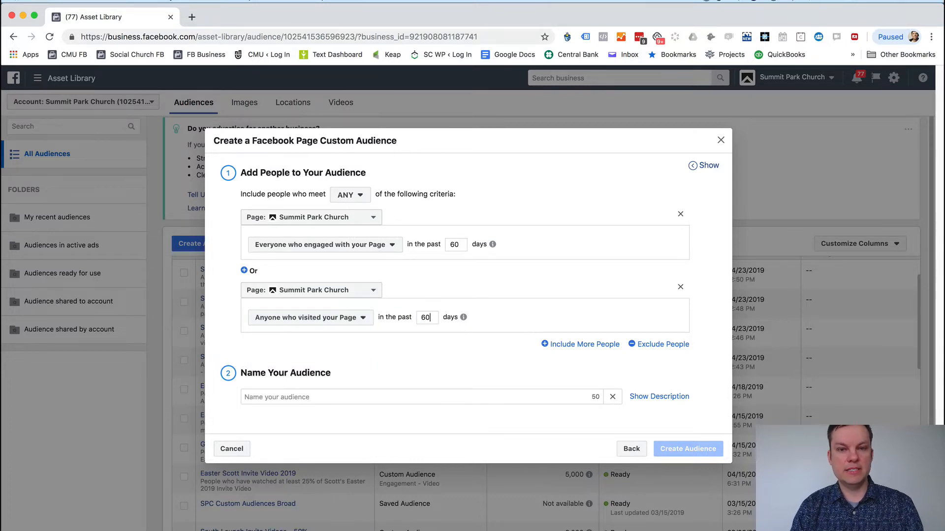
- Add a third inclusion criterion for people who engaged with any post or ad in the past 60 days
{"action": "left_click", "coordinate": [554, 344]}
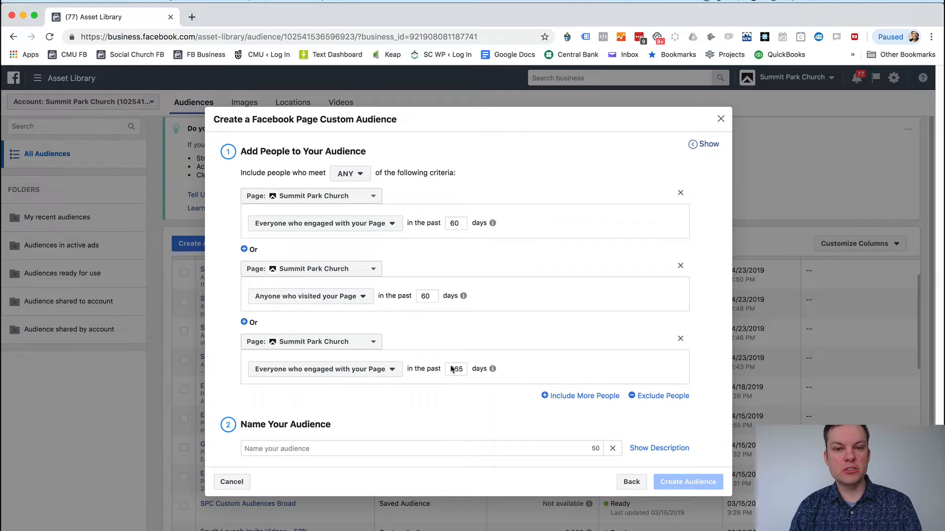
{"action": "left_click", "coordinate": [399, 375]}
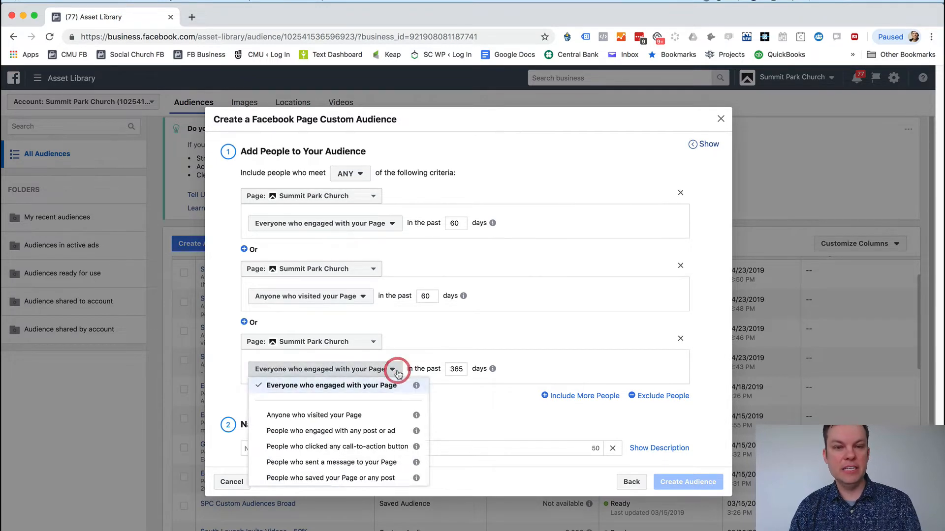
{"action": "left_click", "coordinate": [374, 426]}
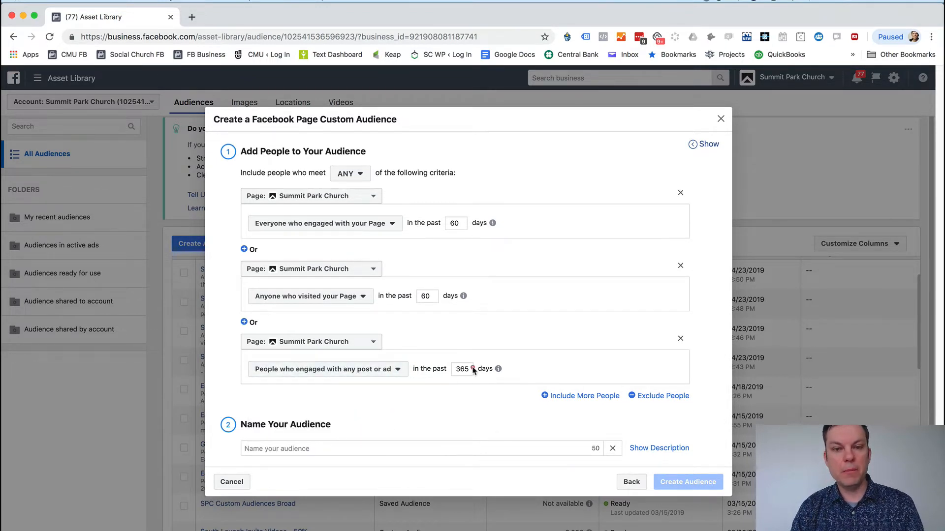
{"action": "double_click", "coordinate": [452, 367]}
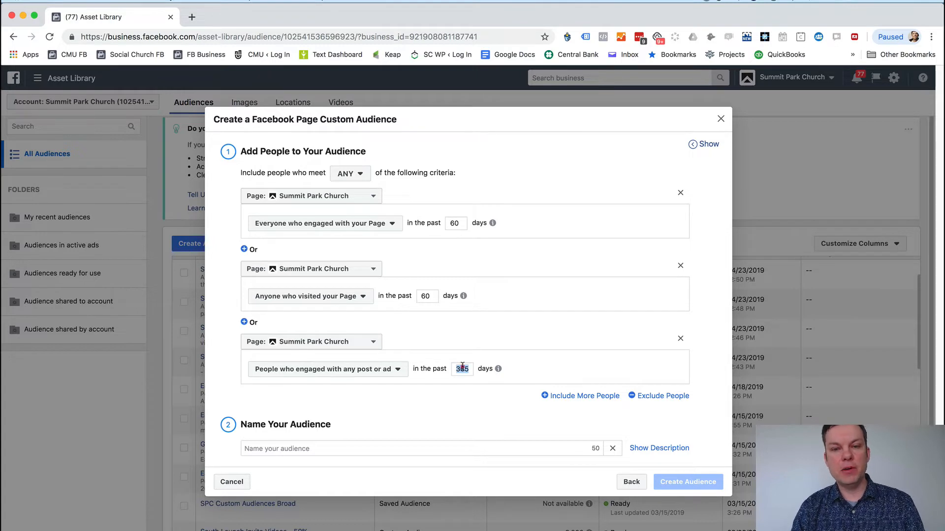
{"action": "left_click", "coordinate": [393, 374]}
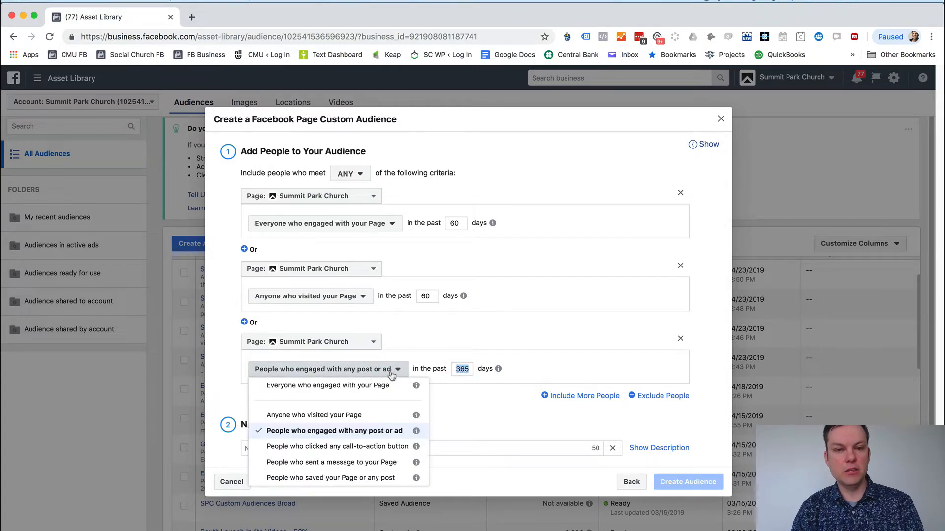
{"action": "left_click", "coordinate": [445, 376]}
{"action": "double_click", "coordinate": [453, 369]}
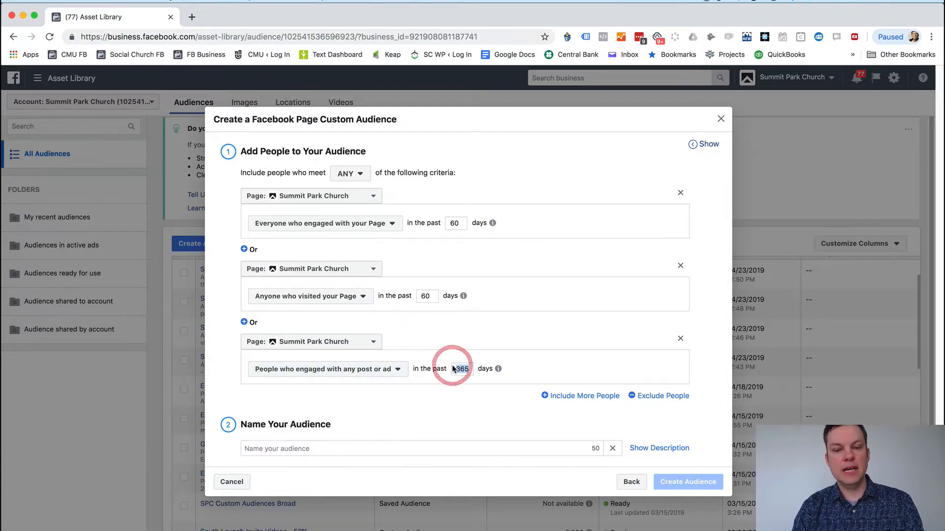
{"action": "type", "text": "60"}
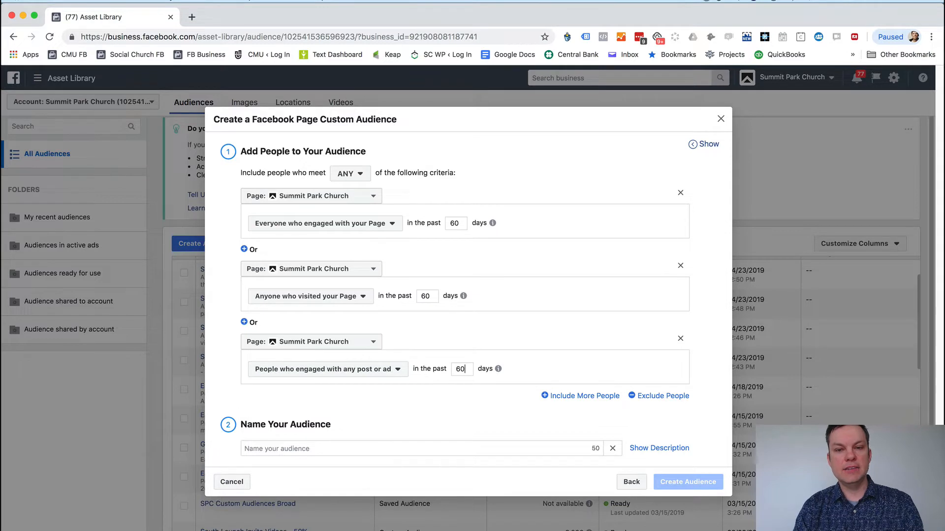
- Add a fourth inclusion criterion for people who clicked any call-to-action button
{"action": "left_click", "coordinate": [585, 401]}
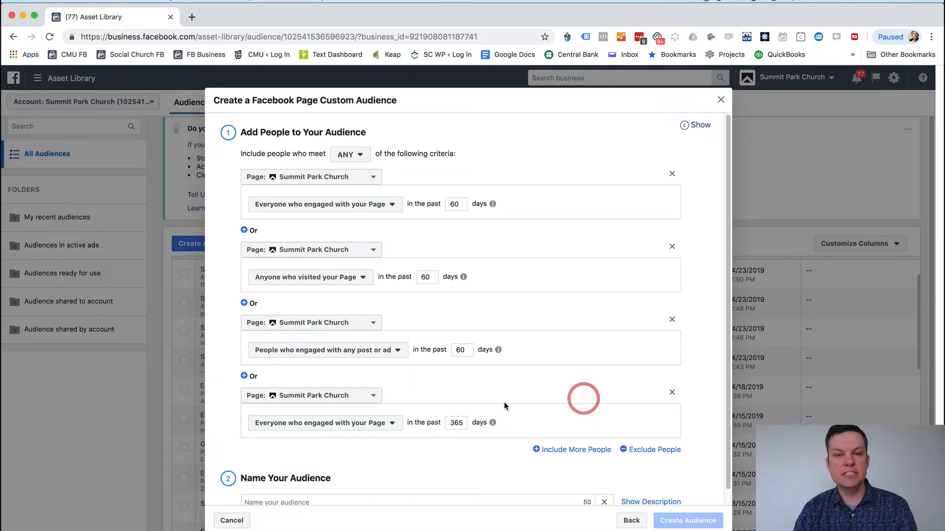
{"action": "left_click", "coordinate": [386, 426]}
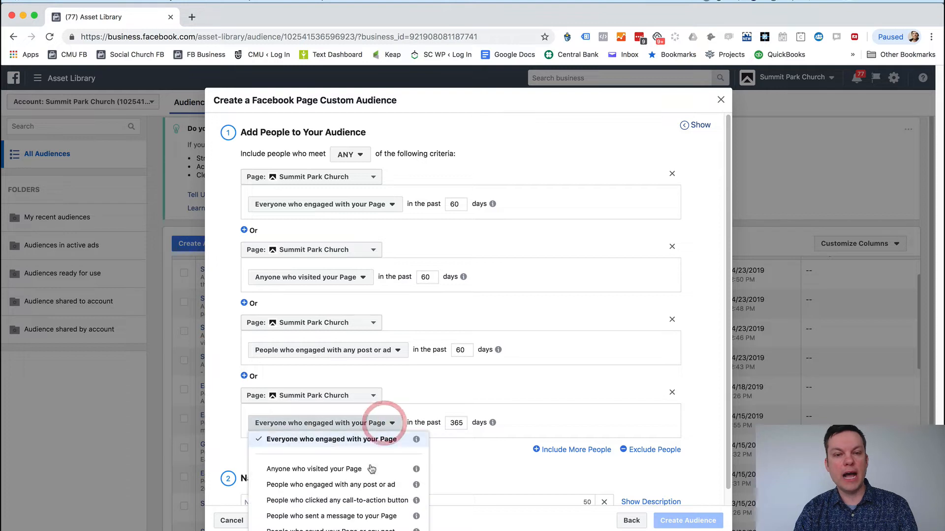
{"action": "left_click", "coordinate": [365, 500]}
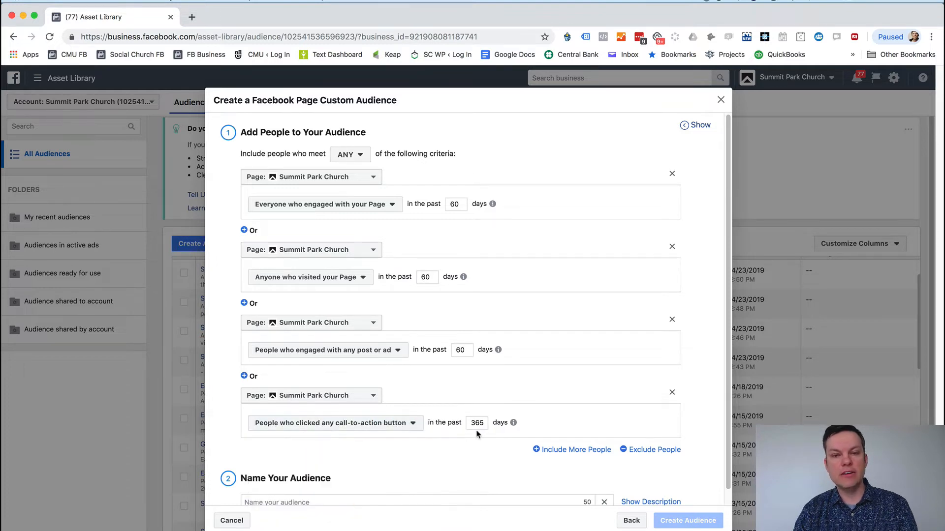
{"action": "left_click_drag", "start_coordinate": [485, 426], "coordinate": [469, 426]}
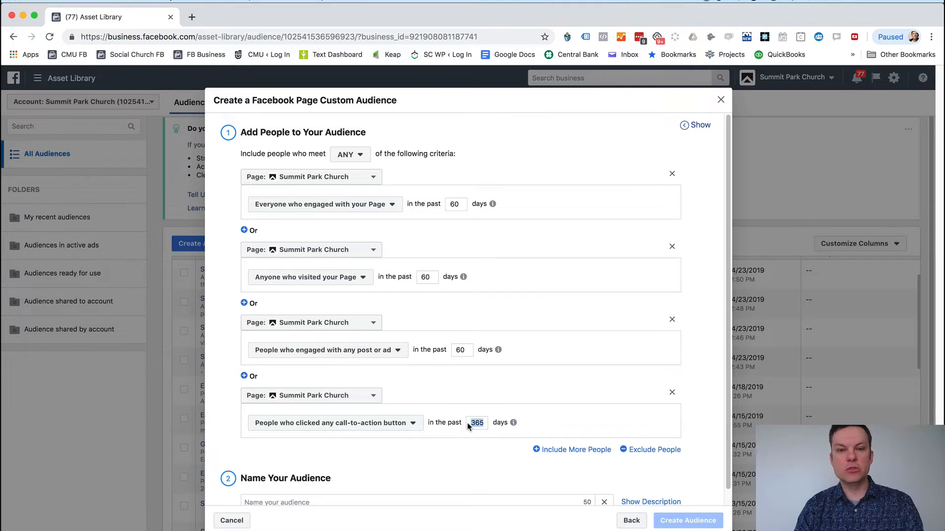
- Add a fifth inclusion criterion for people who sent a message to the page
{"action": "left_click", "coordinate": [561, 449]}
{"action": "scroll", "coordinate": [492, 433], "scroll_direction": "down", "scroll_amount": 3}
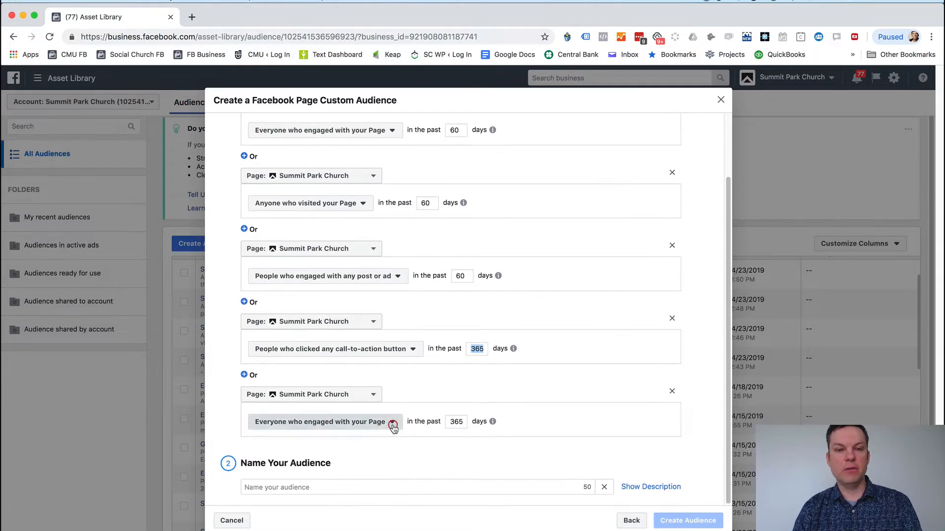
{"action": "left_click", "coordinate": [392, 424]}
{"action": "left_click", "coordinate": [376, 515]}
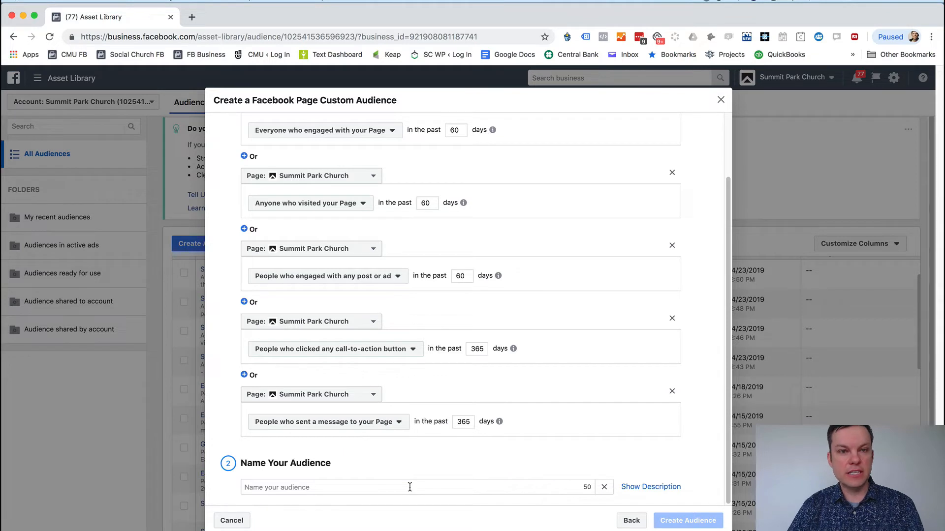
- Name the audience SPC Facebook Page Engagement Past 60 Days
{"action": "left_click", "coordinate": [339, 485]}
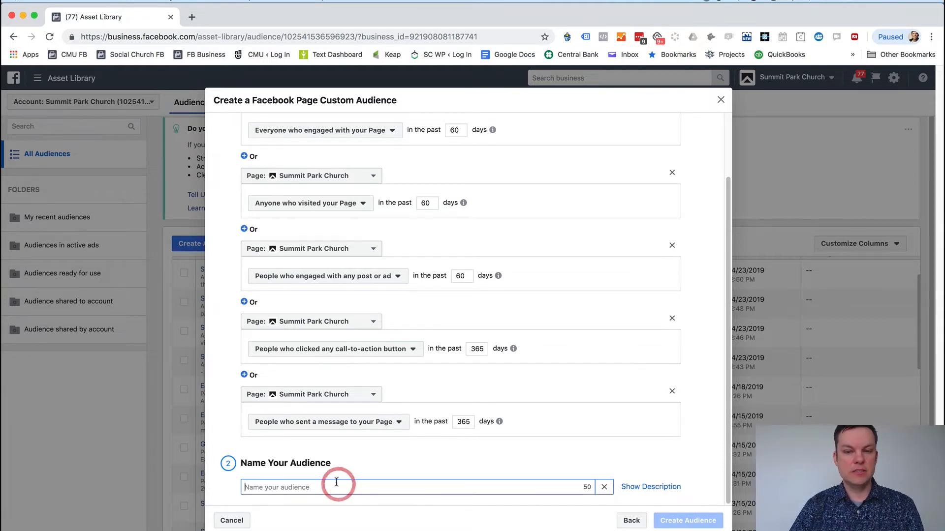
{"action": "type", "text": "SPC Facebook Page Engagement Past 60 Da"}
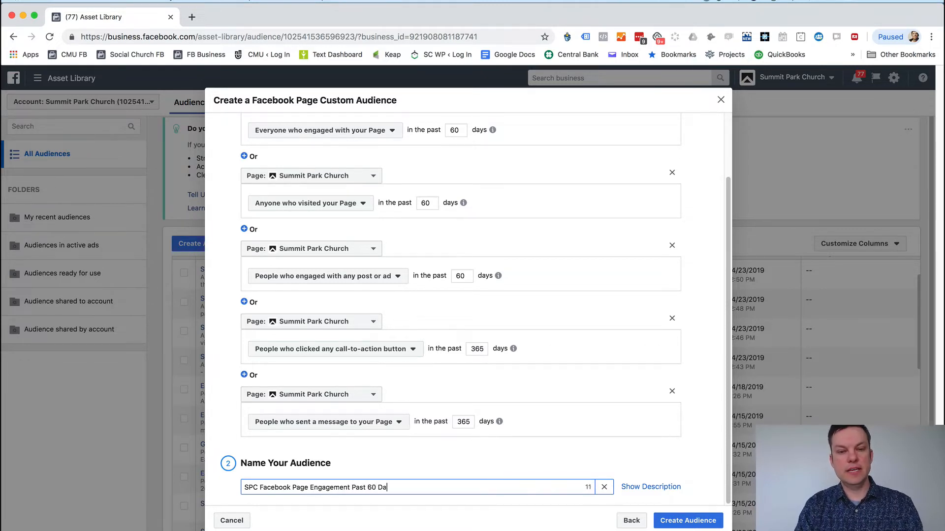
{"action": "type", "text": "ys"}
- Add the description "Anyone who has engaged with the SPC Facebook Page in the past 60 days." and create the audience
{"action": "left_click", "coordinate": [635, 486]}
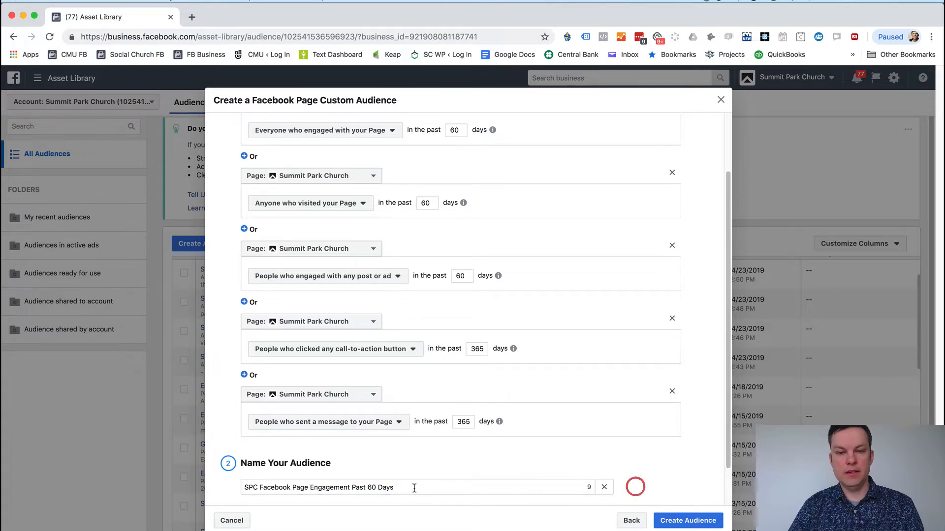
{"action": "left_click", "coordinate": [353, 482]}
{"action": "type", "text": "A"}
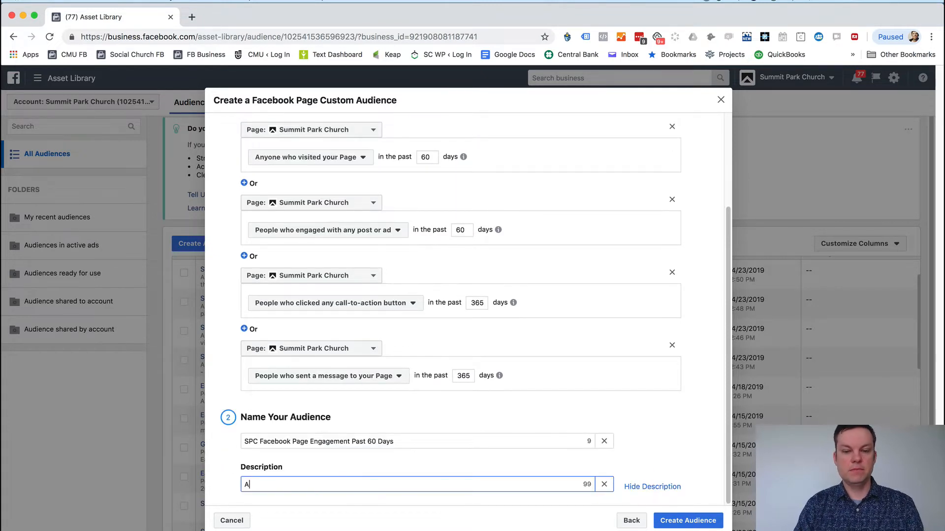
{"action": "type", "text": "nyone who has engaged with t"}
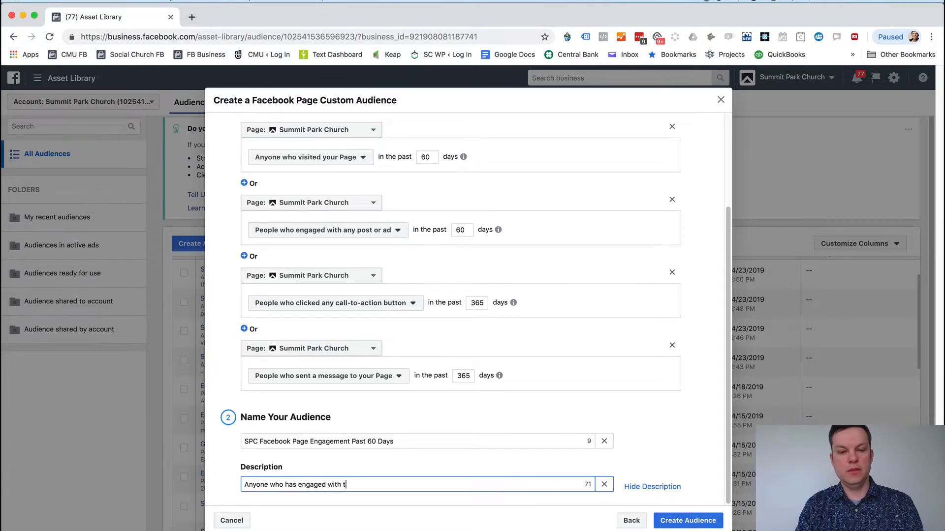
{"action": "type", "text": "book Page in the past 60 days."}
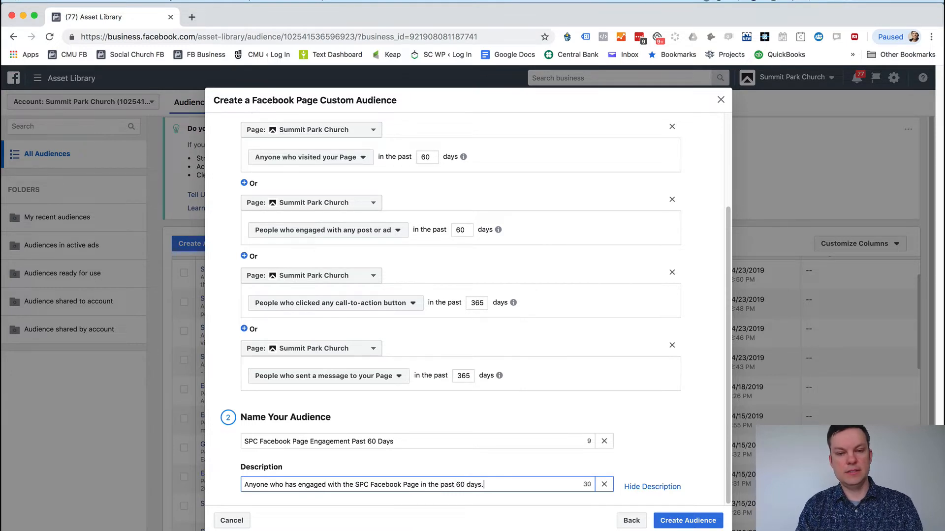
{"action": "left_click", "coordinate": [673, 524]}
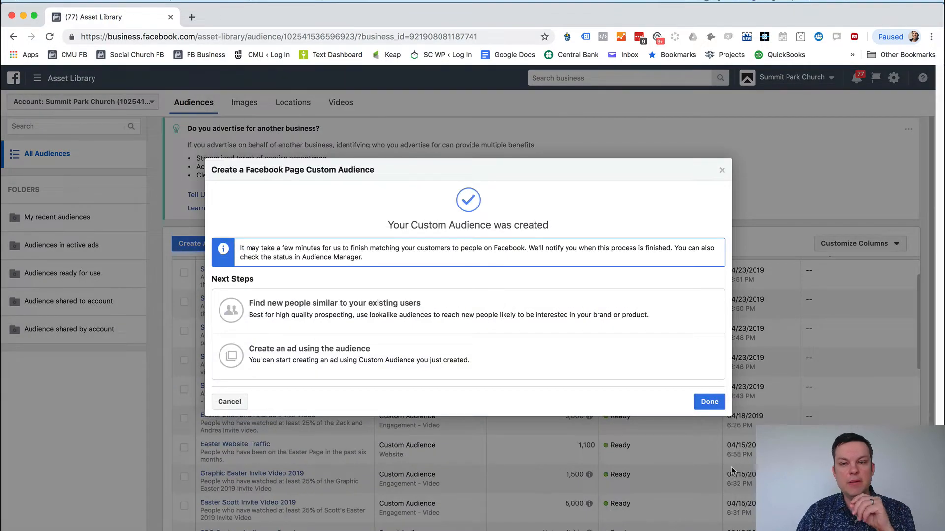
{"action": "left_click", "coordinate": [709, 401]}
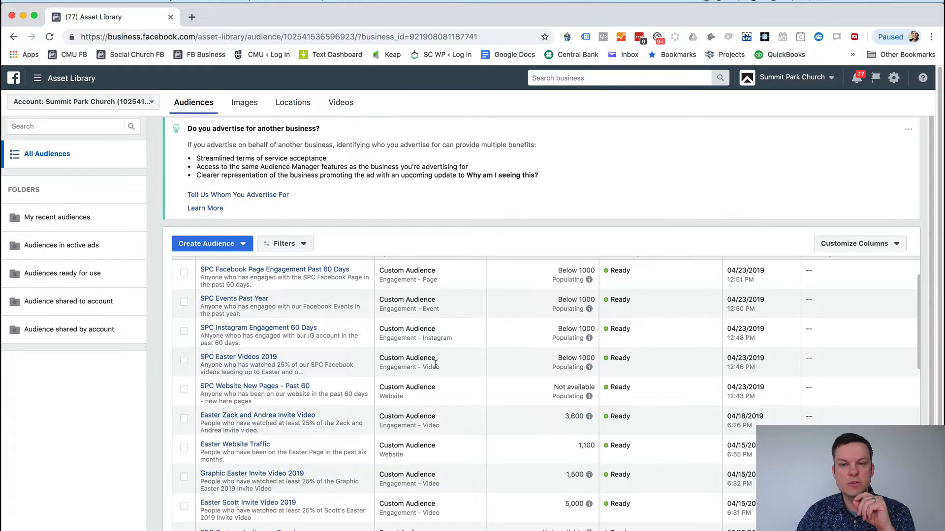
- Reload the audience list and check the size and availability of the new audiences against the older Easter invite video audience
{"action": "left_click", "coordinate": [427, 32]}
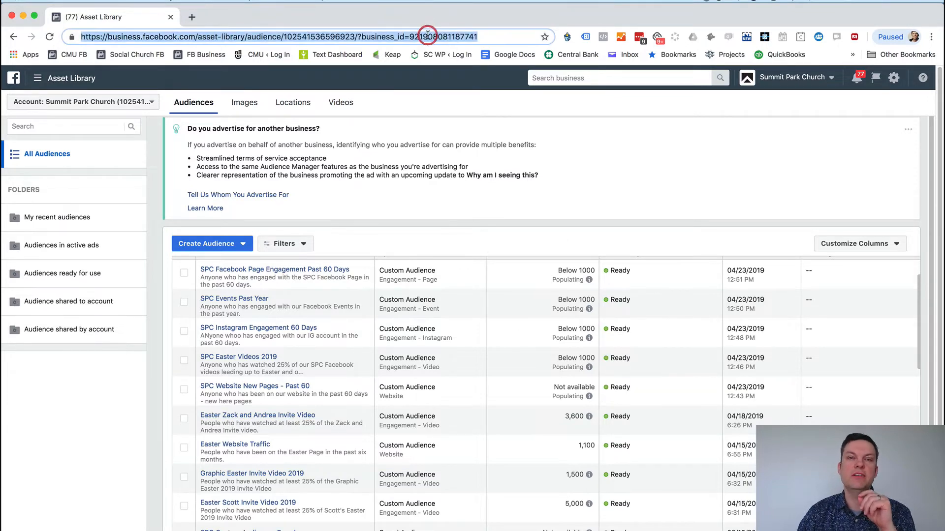
{"action": "key", "text": "Return"}
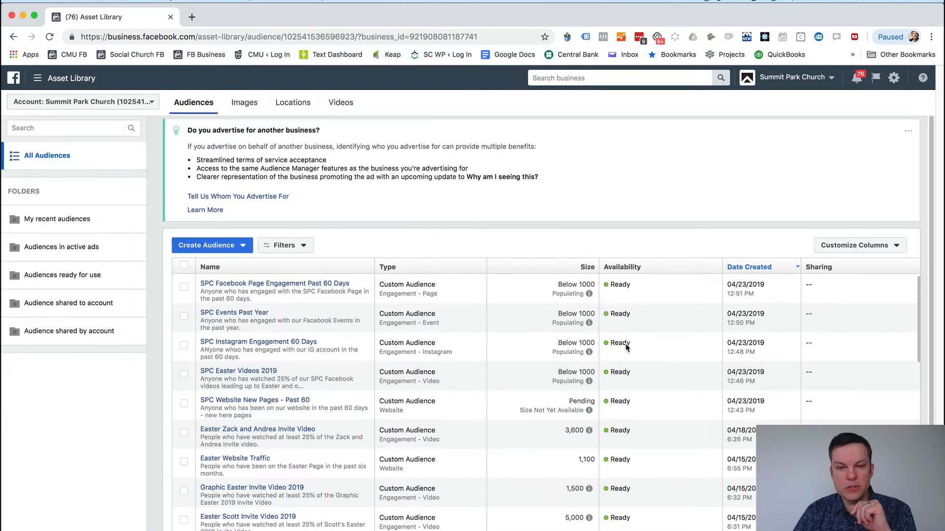
{"action": "mouse_move", "coordinate": [324, 402]}
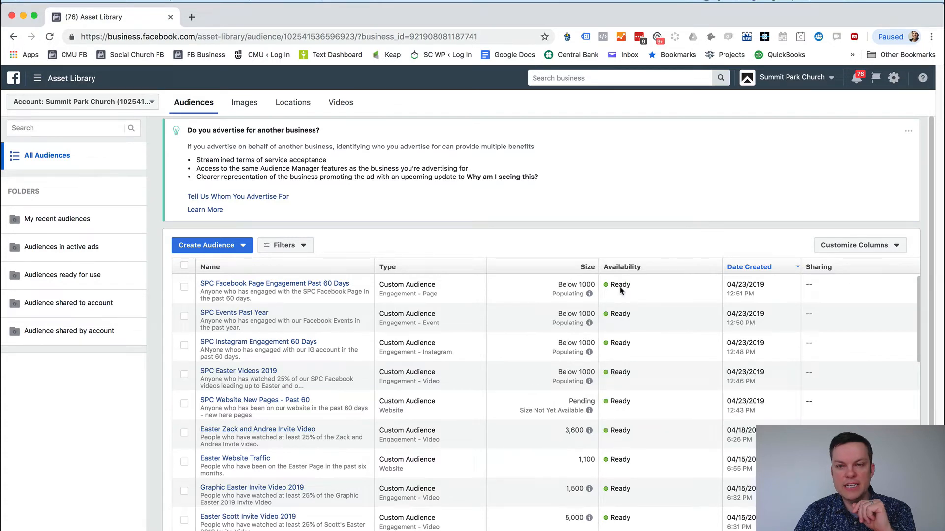
{"action": "left_click_drag", "start_coordinate": [637, 288], "coordinate": [601, 283]}
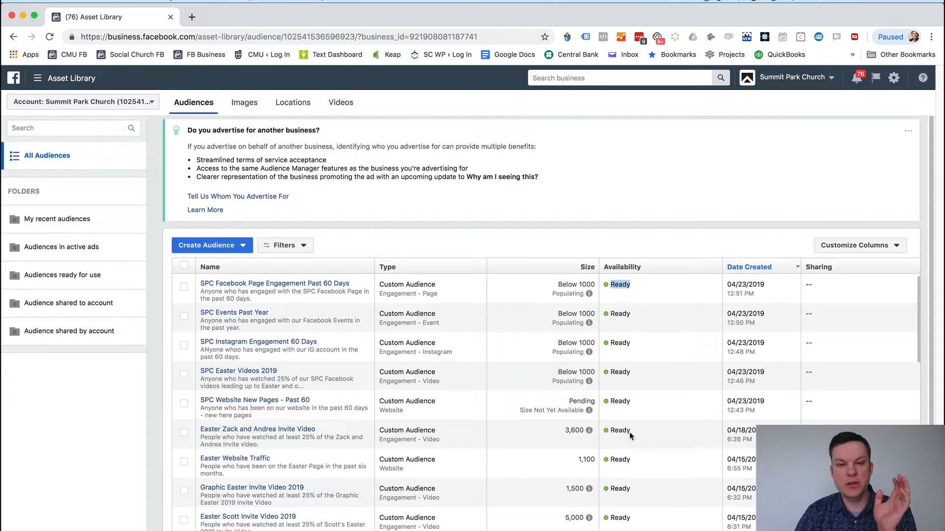
{"action": "left_click_drag", "start_coordinate": [638, 433], "coordinate": [571, 431]}
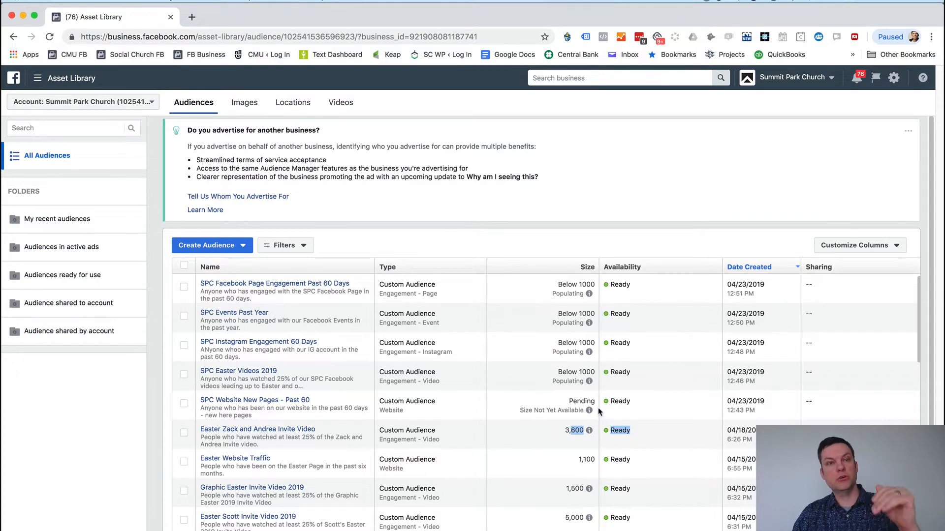
{"action": "mouse_move", "coordinate": [344, 344]}
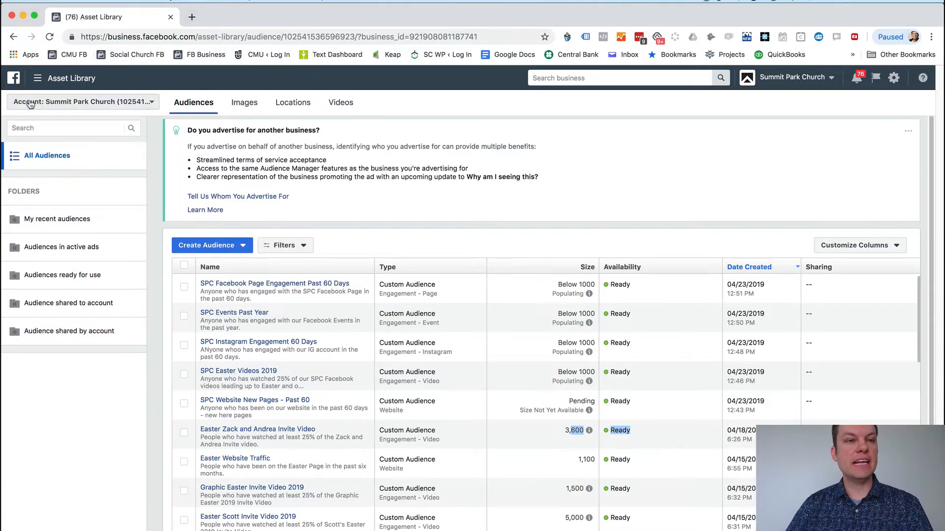
- Open Business Manager in a new browser tab and go to Ads Manager for the Summit Park Church ad account
{"action": "right_click", "coordinate": [10, 79]}
{"action": "left_click", "coordinate": [29, 86]}
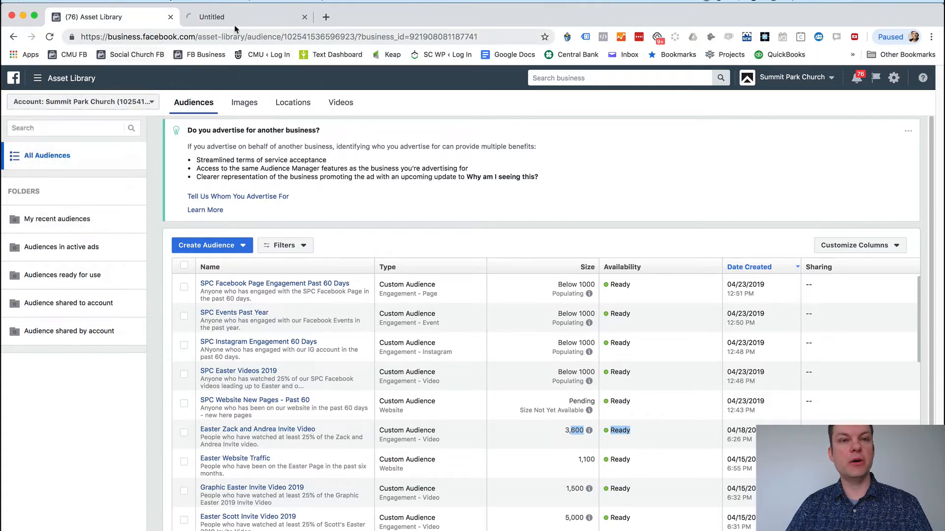
{"action": "left_click", "coordinate": [235, 18]}
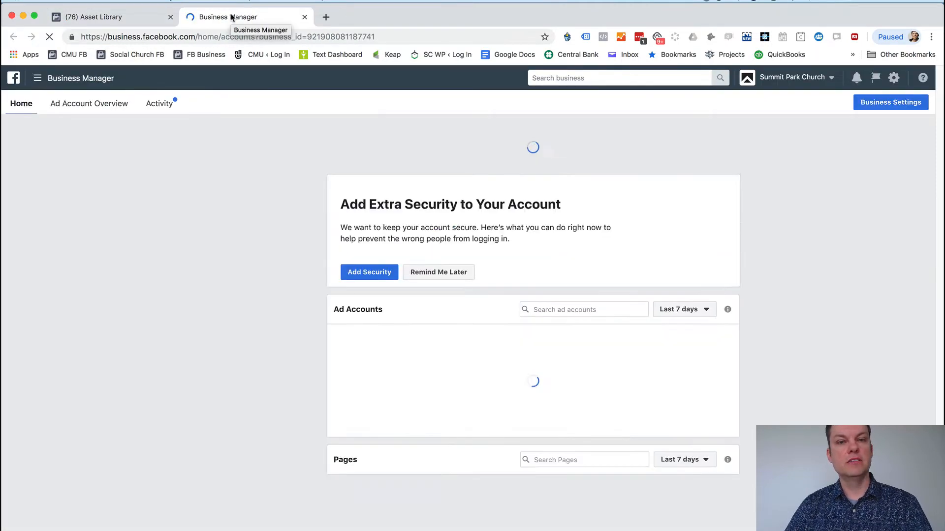
{"action": "left_click", "coordinate": [39, 77]}
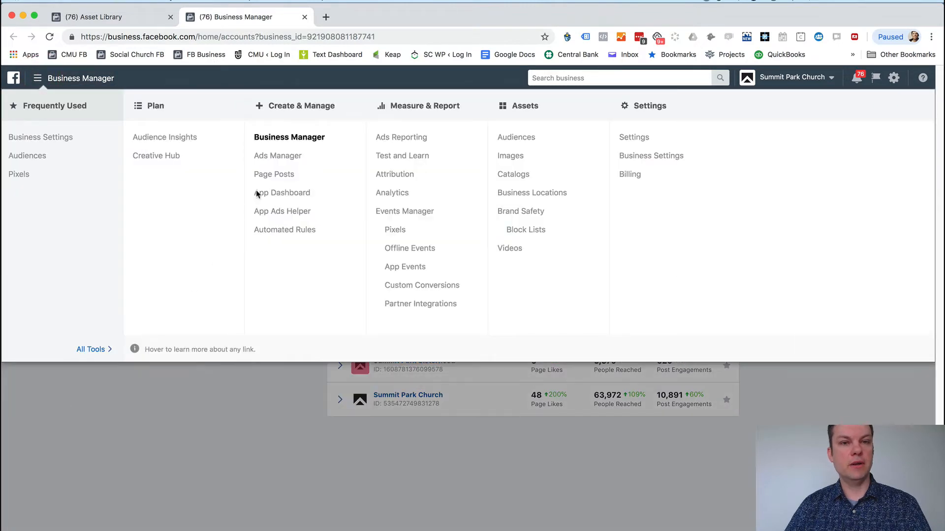
{"action": "left_click", "coordinate": [273, 156]}
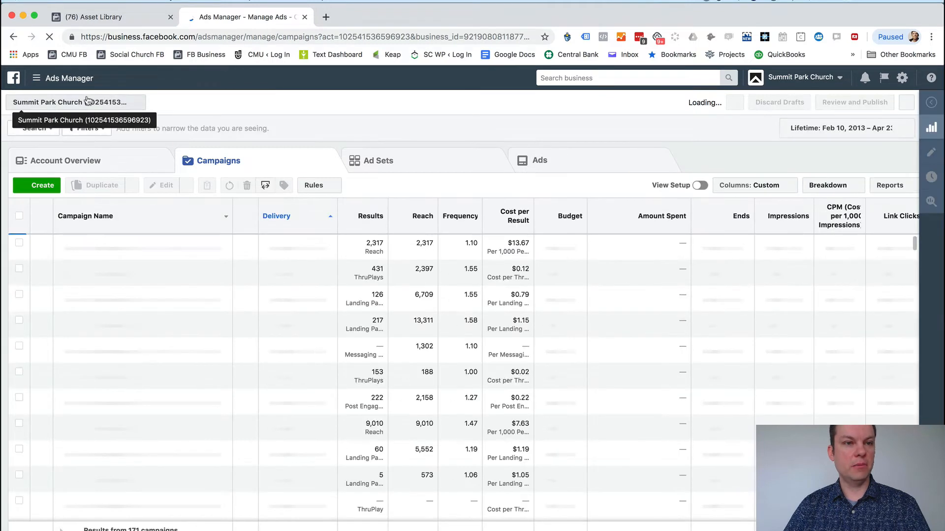
- Create a new campaign with the Video views objective and name it Post Easter Retarget Video Views
{"action": "left_click", "coordinate": [41, 185]}
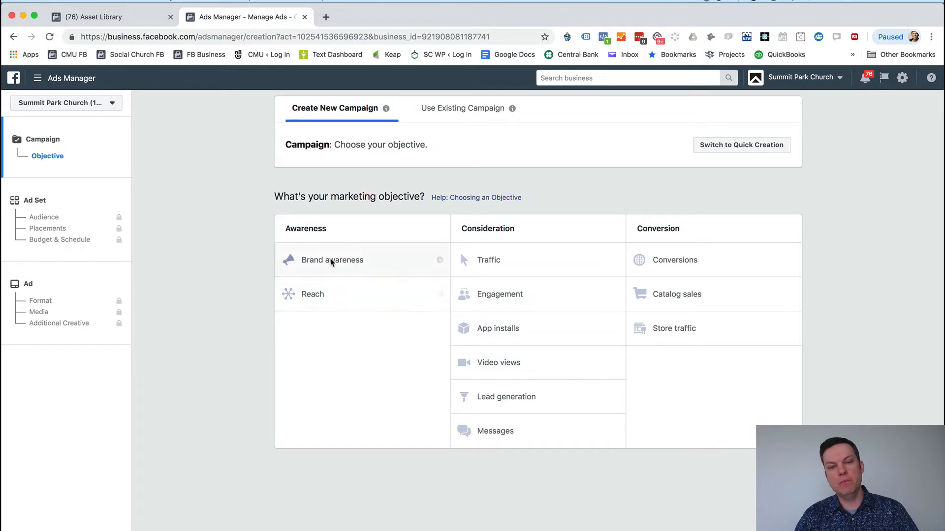
{"action": "left_click", "coordinate": [524, 366]}
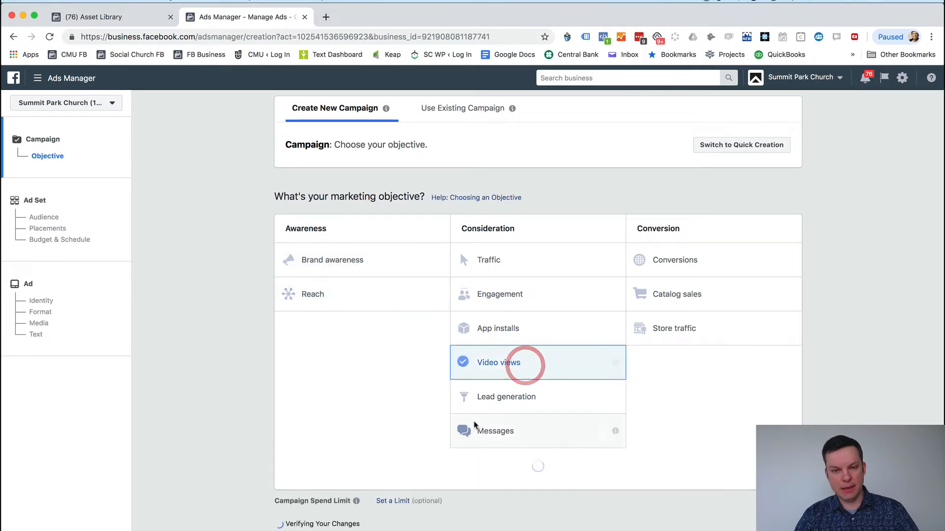
{"action": "left_click", "coordinate": [478, 373]}
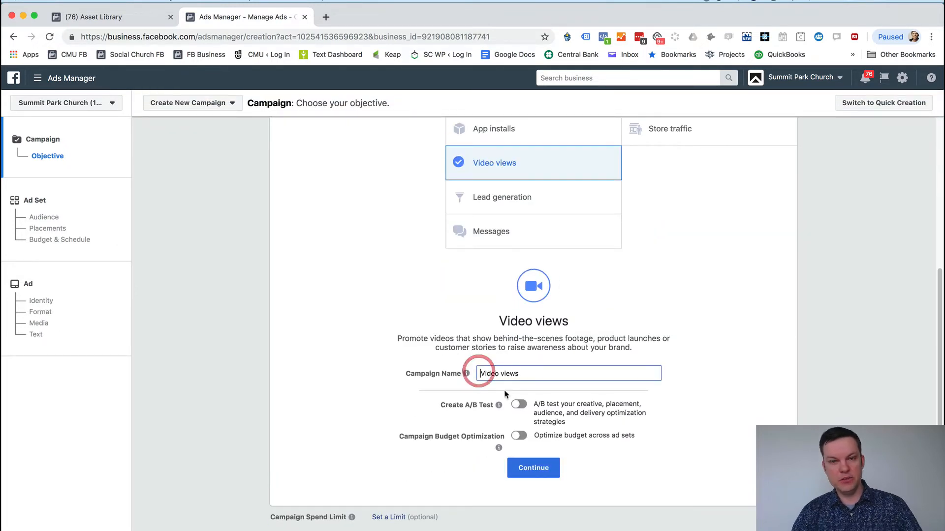
{"action": "type", "text": "Post Easter "}
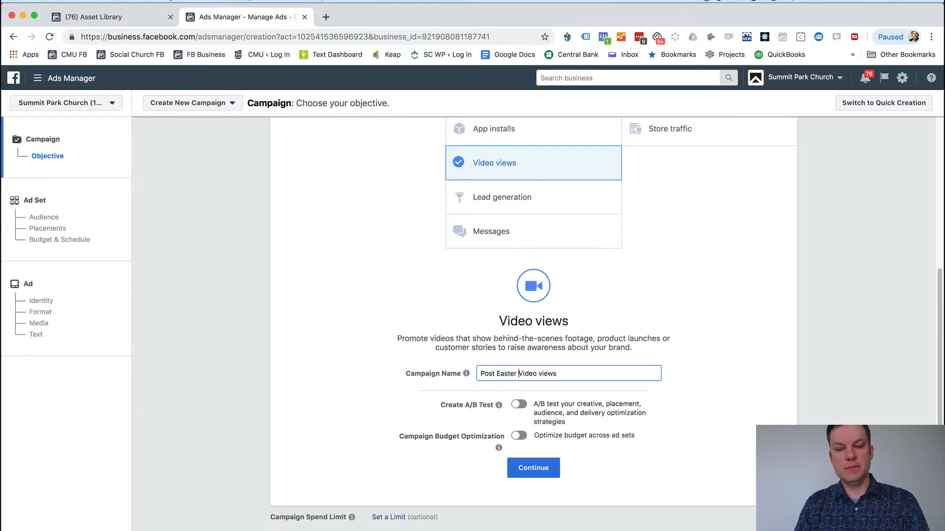
{"action": "type", "text": "Retarge"}
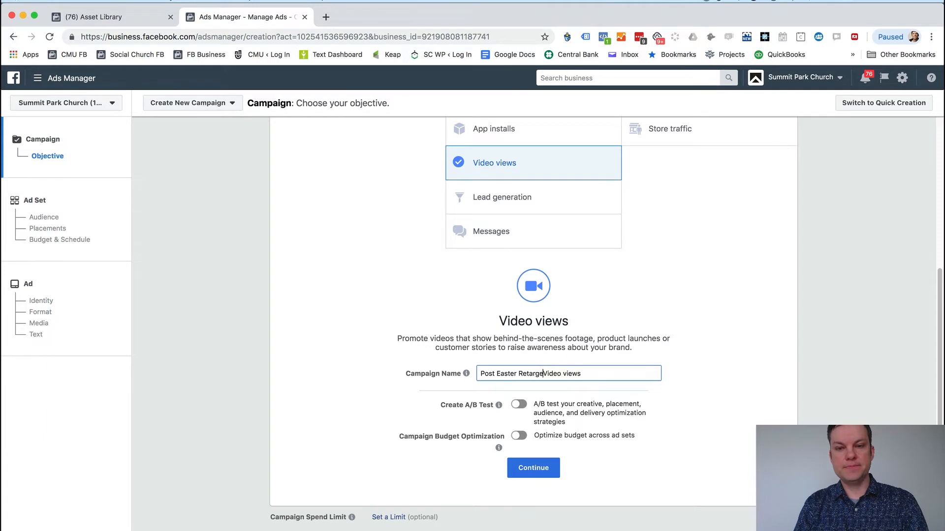
{"action": "type", "text": "t"}
{"action": "left_click", "coordinate": [573, 373]}
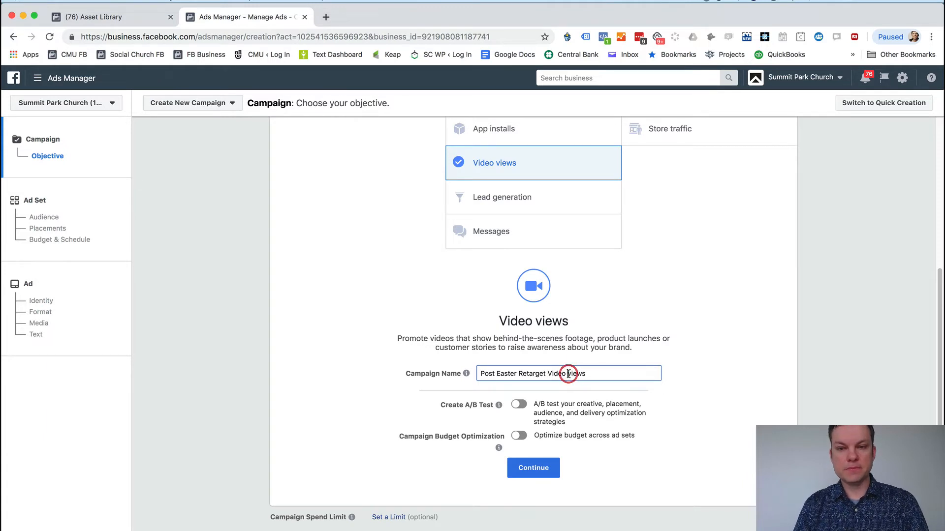
{"action": "key", "text": "BackSpace"}
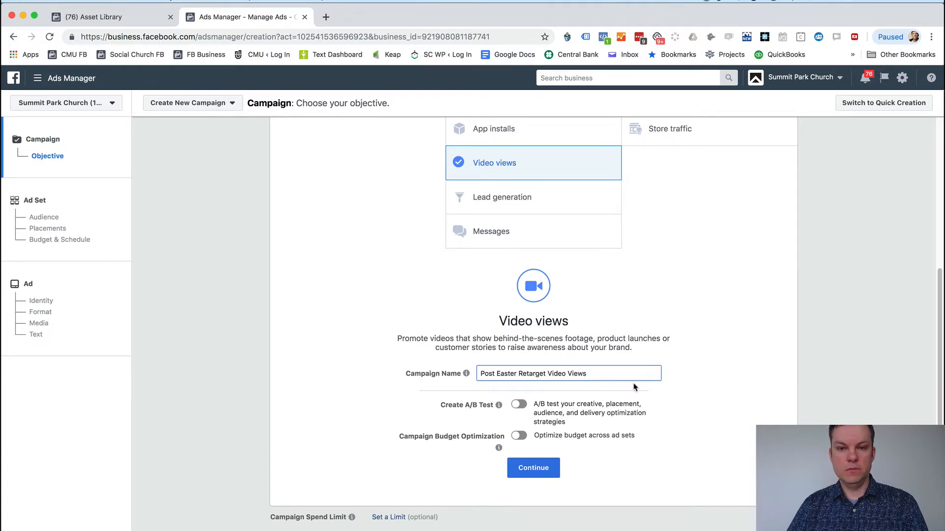
- Copy the campaign name, continue to the ad set and reuse Post Easter Retarget Video Views as the ad set name
{"action": "left_click_drag", "start_coordinate": [603, 373], "coordinate": [482, 374]}
{"action": "key", "text": "super+c"}
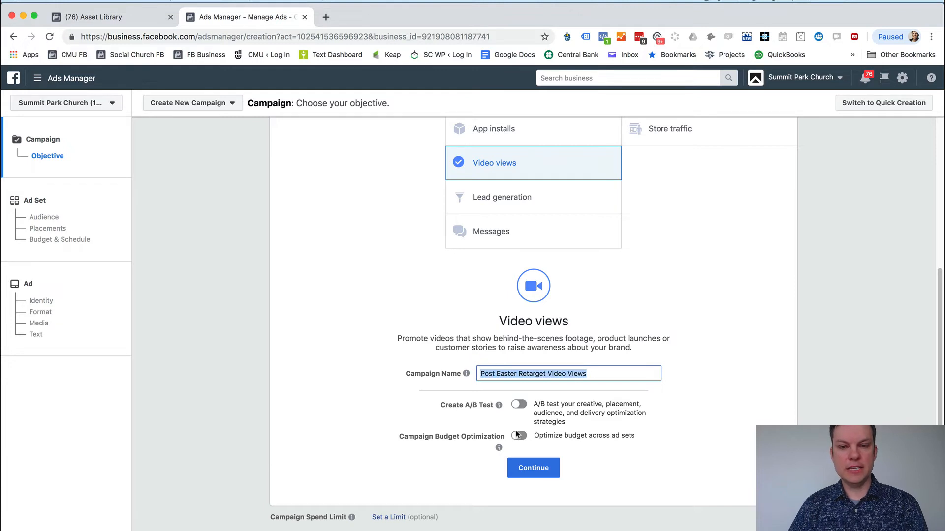
{"action": "left_click", "coordinate": [540, 465]}
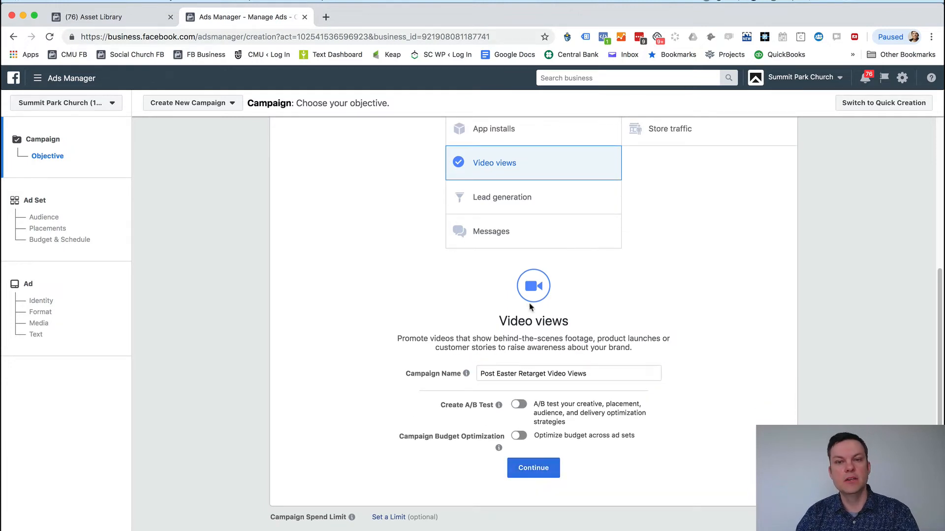
{"action": "scroll", "coordinate": [446, 343], "scroll_direction": "up", "scroll_amount": 5}
{"action": "scroll", "coordinate": [449, 346], "scroll_direction": "down", "scroll_amount": 5}
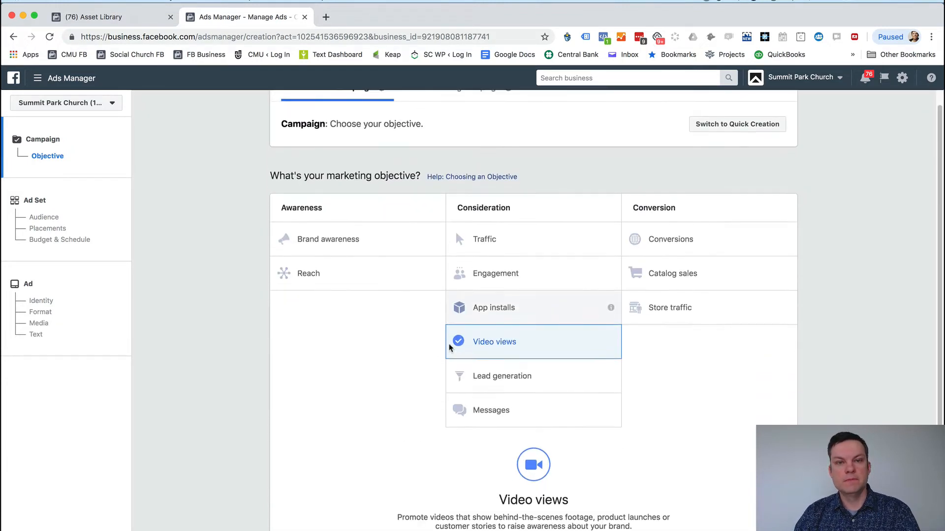
{"action": "left_click", "coordinate": [538, 470]}
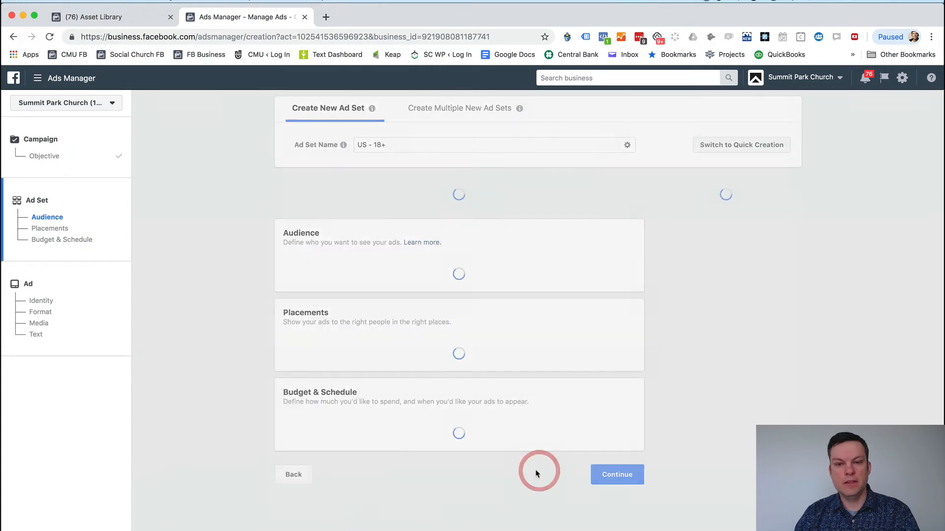
{"action": "left_click_drag", "start_coordinate": [397, 147], "coordinate": [337, 142]}
{"action": "key", "text": "super+v"}
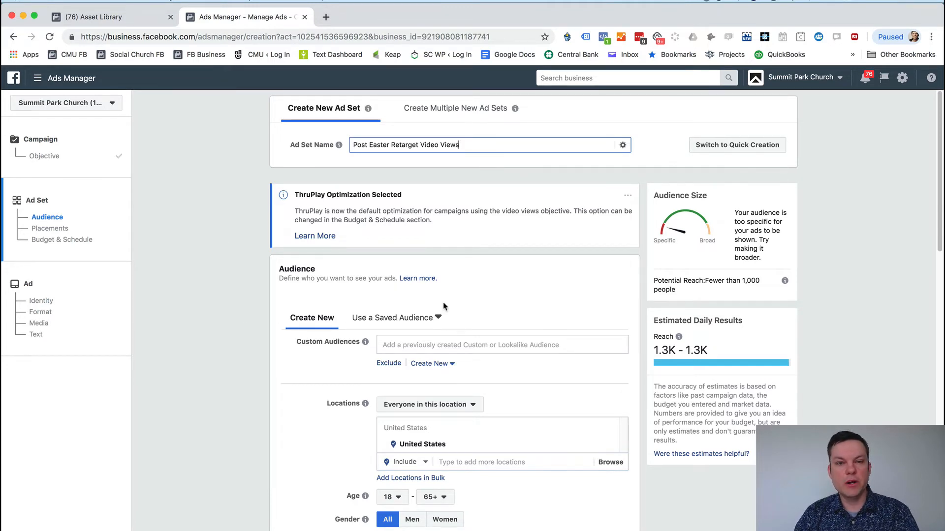
- Search the custom audiences for "Eas" and include Easter Website Traffic and the three Easter invite video audiences: the couple's, the graphic and the single speaker's
{"action": "left_click", "coordinate": [397, 317]}
{"action": "left_click", "coordinate": [278, 346]}
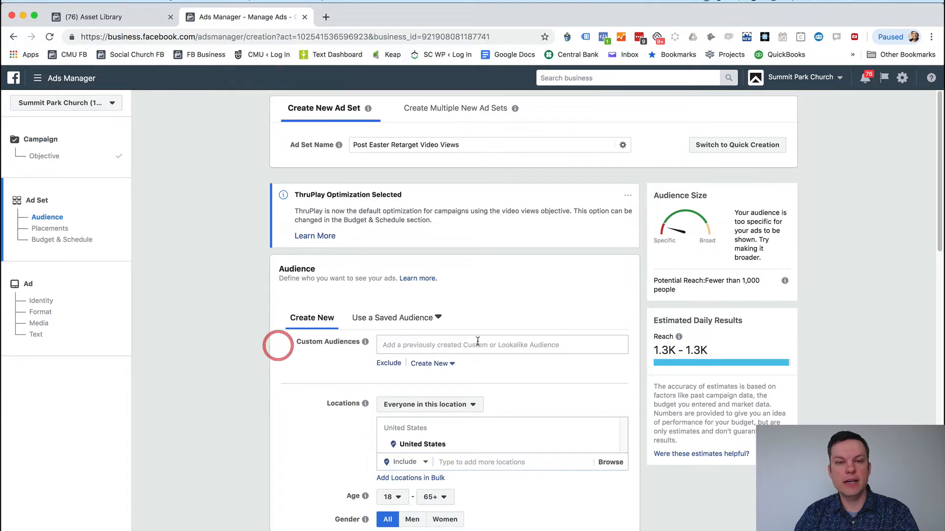
{"action": "left_click", "coordinate": [478, 341]}
{"action": "scroll", "coordinate": [274, 347], "scroll_direction": "down", "scroll_amount": 3}
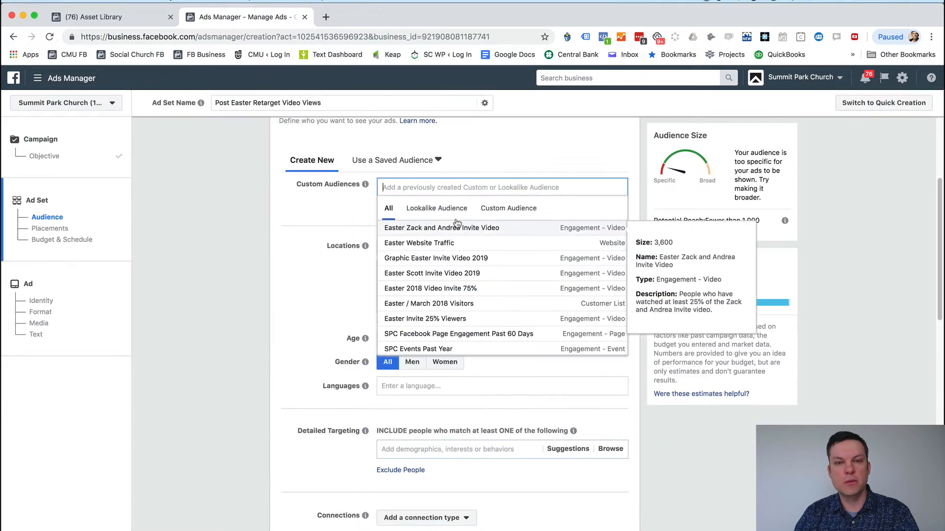
{"action": "left_click", "coordinate": [496, 210]}
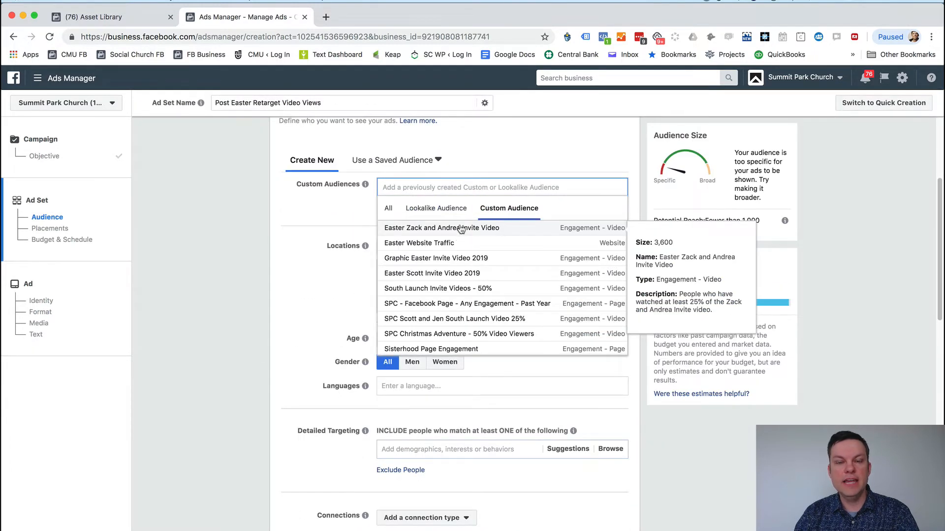
{"action": "type", "text": "Eas"}
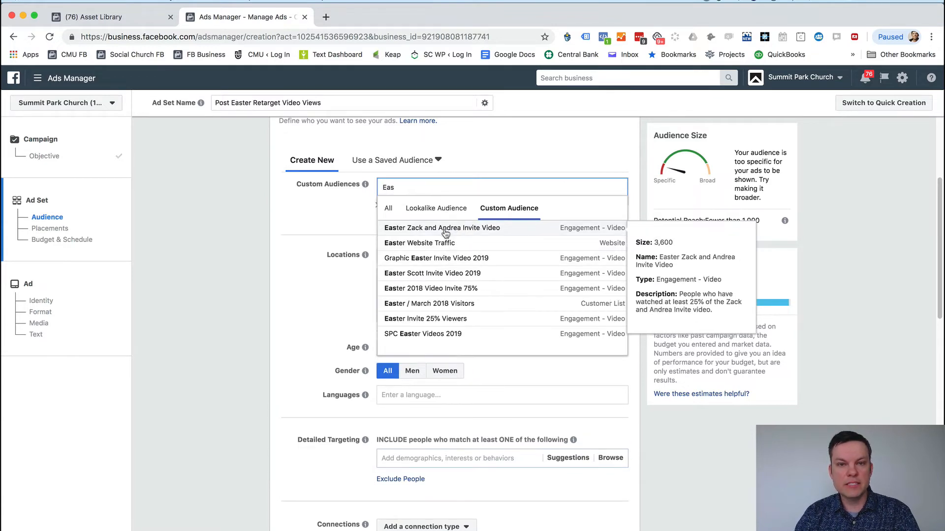
{"action": "left_click", "coordinate": [445, 232]}
{"action": "left_click", "coordinate": [429, 262]}
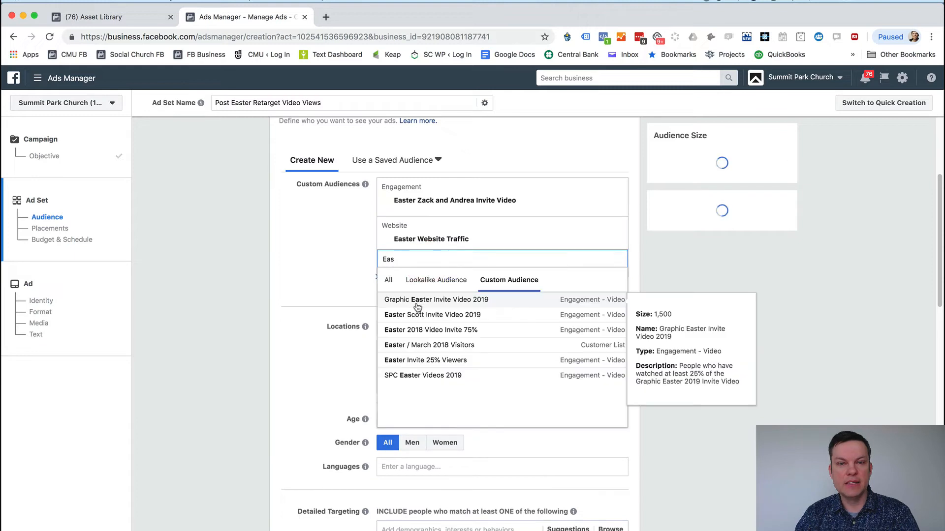
{"action": "left_click", "coordinate": [417, 307]}
{"action": "left_click", "coordinate": [425, 248]}
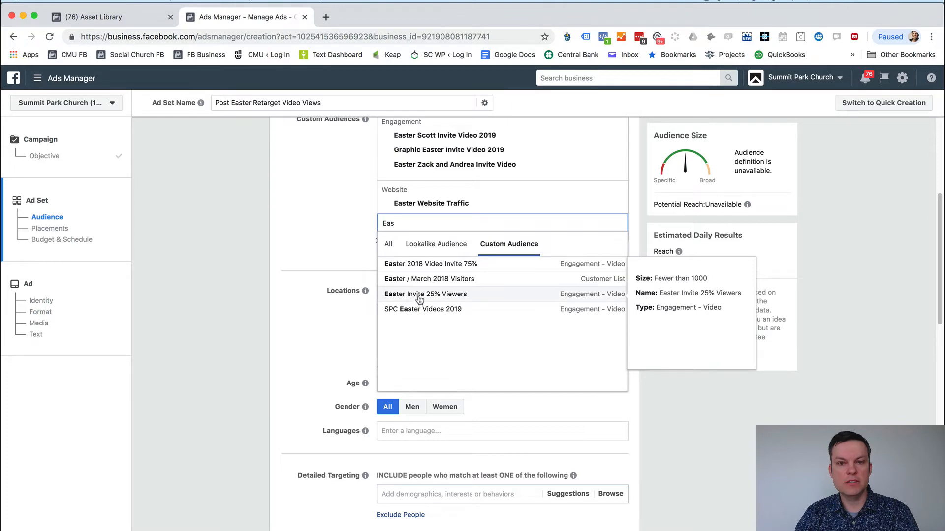
- Also include the Easter Invite 25% Viewers and SPC Easter Videos 2019 audiences, and review the included list
{"action": "left_click", "coordinate": [419, 295]}
{"action": "left_click", "coordinate": [419, 308]}
{"action": "left_click", "coordinate": [340, 260]}
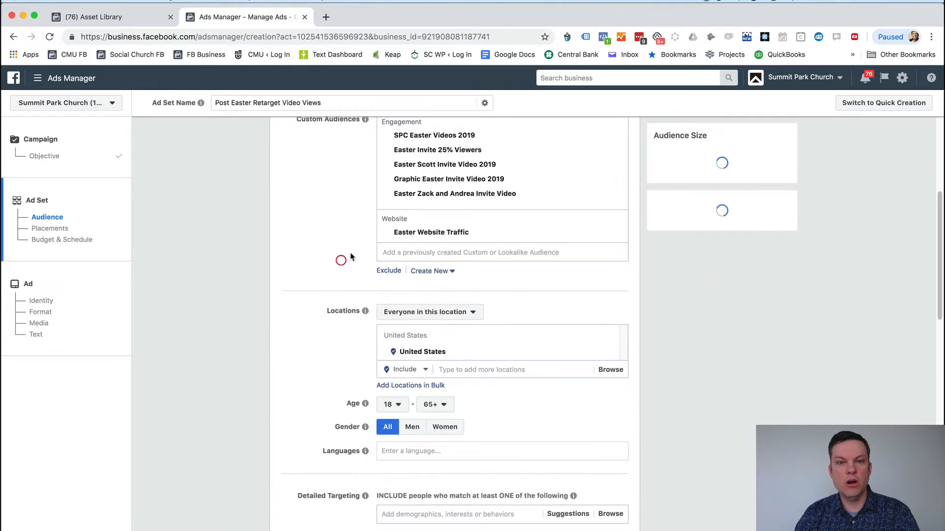
{"action": "scroll", "coordinate": [352, 257], "scroll_direction": "up", "scroll_amount": 5}
{"action": "scroll", "coordinate": [379, 271], "scroll_direction": "down", "scroll_amount": 1}
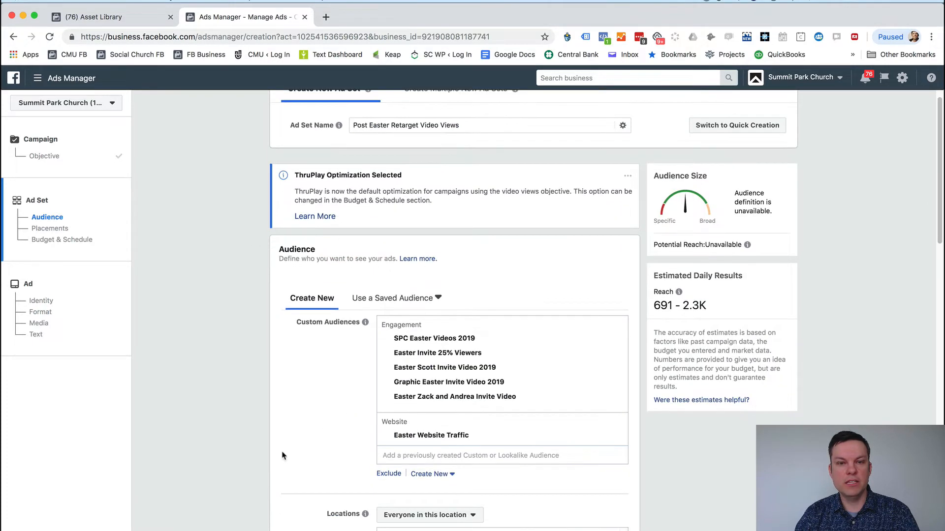
{"action": "scroll", "coordinate": [323, 339], "scroll_direction": "down", "scroll_amount": 1}
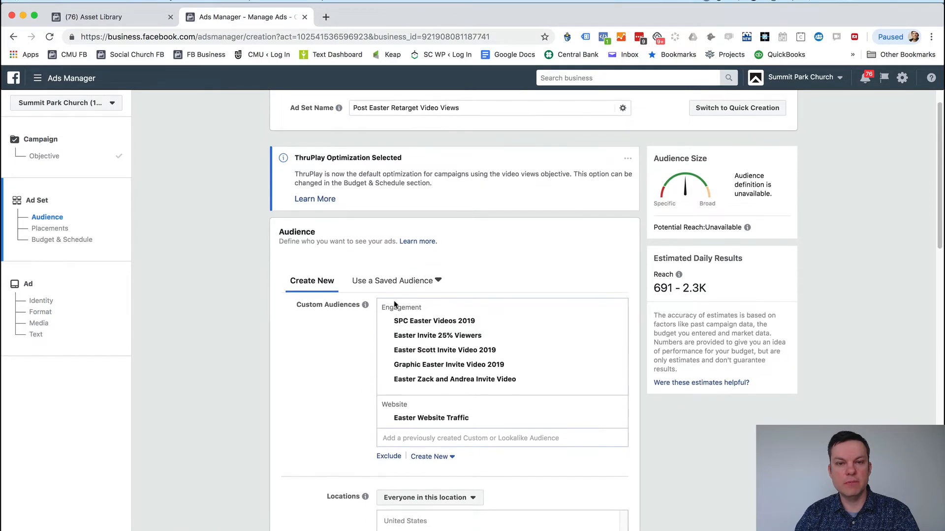
- Include the SPC Instagram Engagement 60 Days custom audience in the ad set
{"action": "left_click", "coordinate": [479, 442]}
{"action": "scroll", "coordinate": [458, 403], "scroll_direction": "down", "scroll_amount": 5}
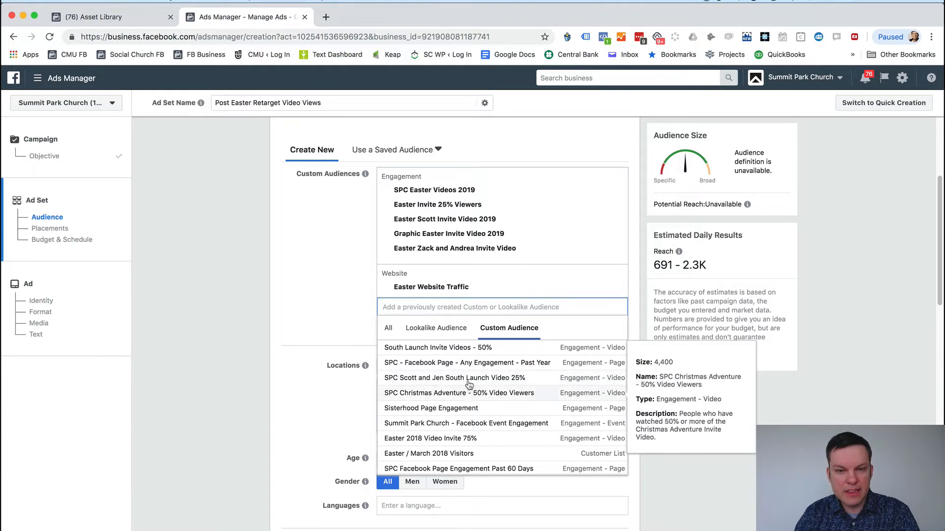
{"action": "scroll", "coordinate": [470, 413], "scroll_direction": "down", "scroll_amount": 1}
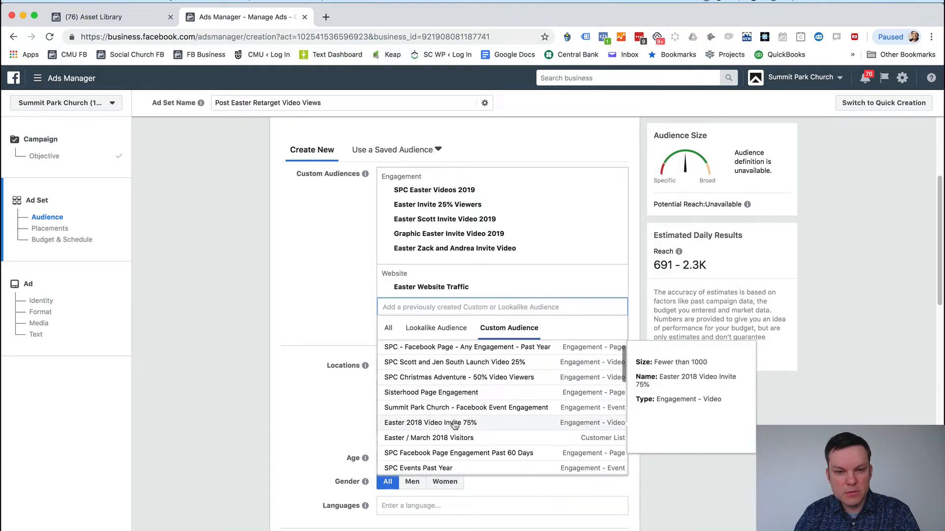
{"action": "scroll", "coordinate": [455, 424], "scroll_direction": "down", "scroll_amount": 6}
{"action": "left_click", "coordinate": [457, 392]}
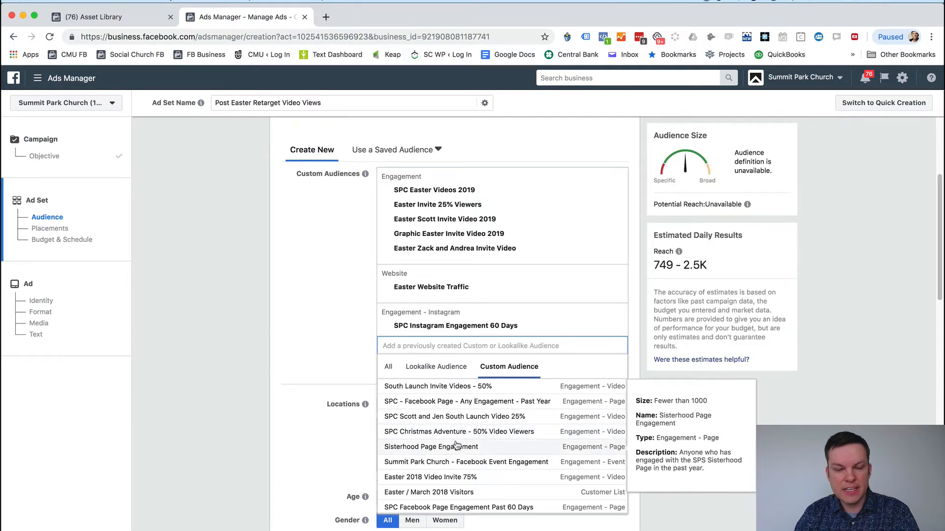
- Search the custom audiences for "60" and include SPC Facebook Page Engagement Past 60 Days and SPC Website New Pages - Past 60
{"action": "type", "text": "60"}
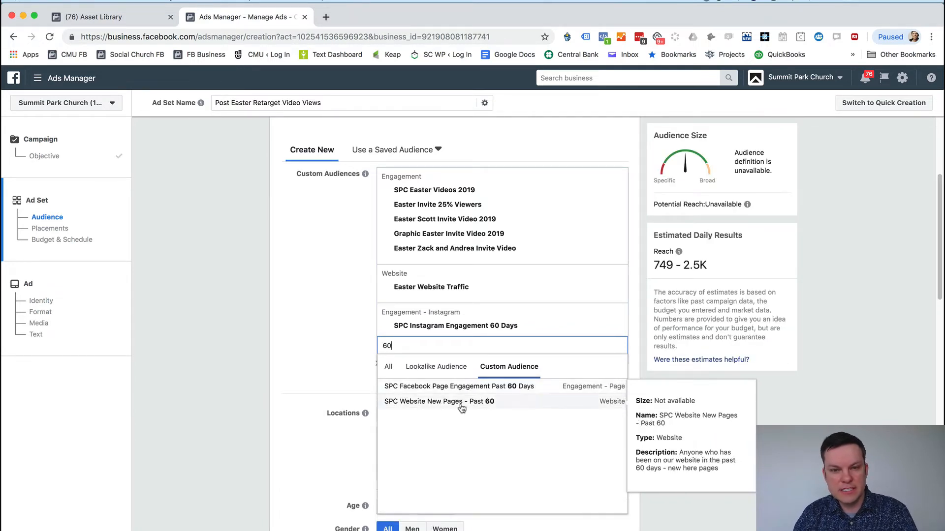
{"action": "left_click", "coordinate": [460, 402]}
{"action": "left_click", "coordinate": [467, 402]}
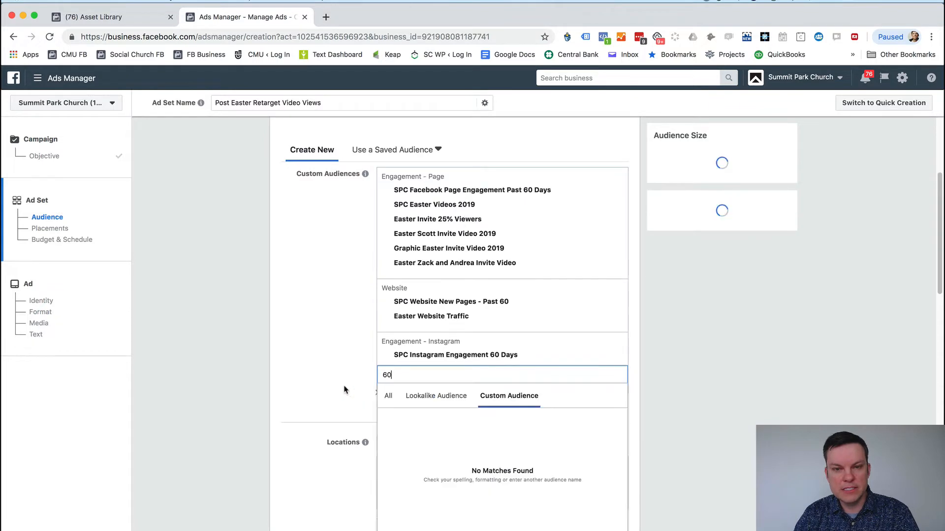
{"action": "left_click", "coordinate": [343, 384]}
{"action": "scroll", "coordinate": [386, 404], "scroll_direction": "down", "scroll_amount": 1}
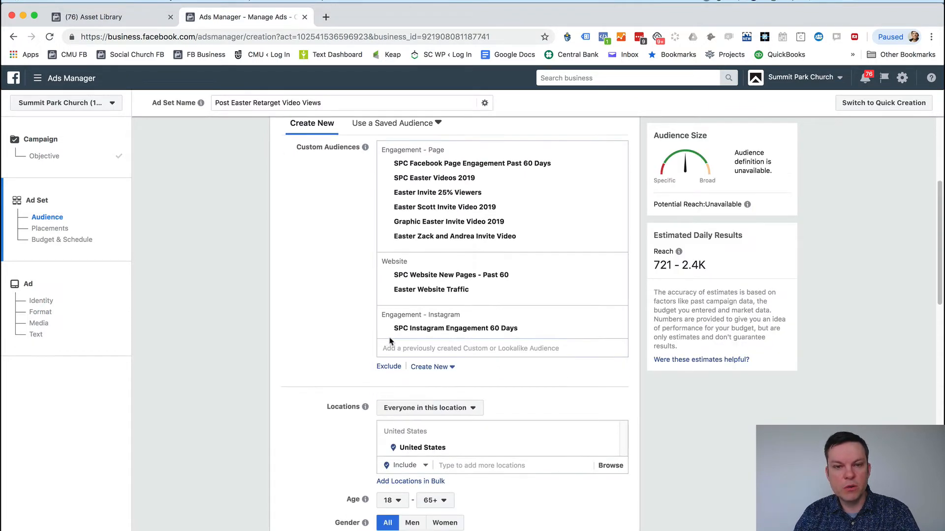
- Open the audience exclusion setting and look through the custom audiences available to exclude, without choosing any
{"action": "scroll", "coordinate": [389, 369], "scroll_direction": "up", "scroll_amount": 3}
{"action": "left_click", "coordinate": [390, 449]}
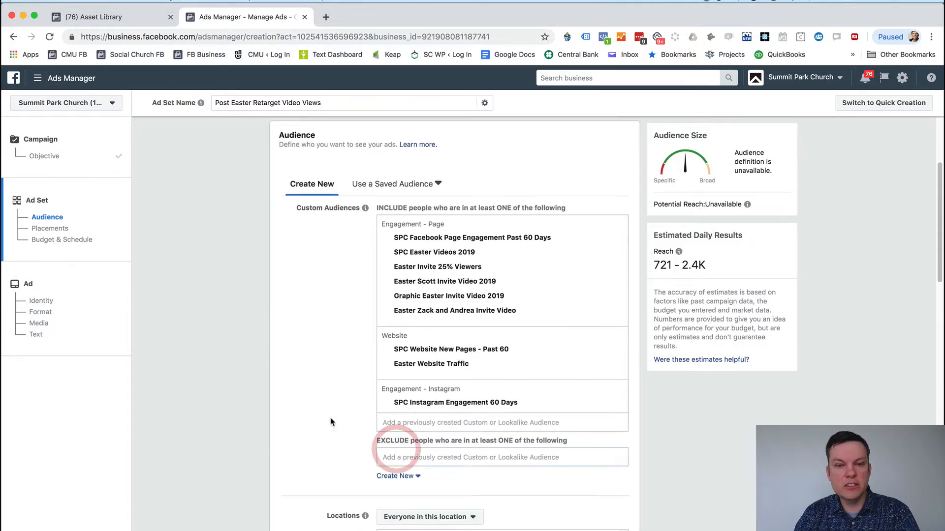
{"action": "scroll", "coordinate": [330, 422], "scroll_direction": "down", "scroll_amount": 3}
{"action": "left_click", "coordinate": [446, 376]}
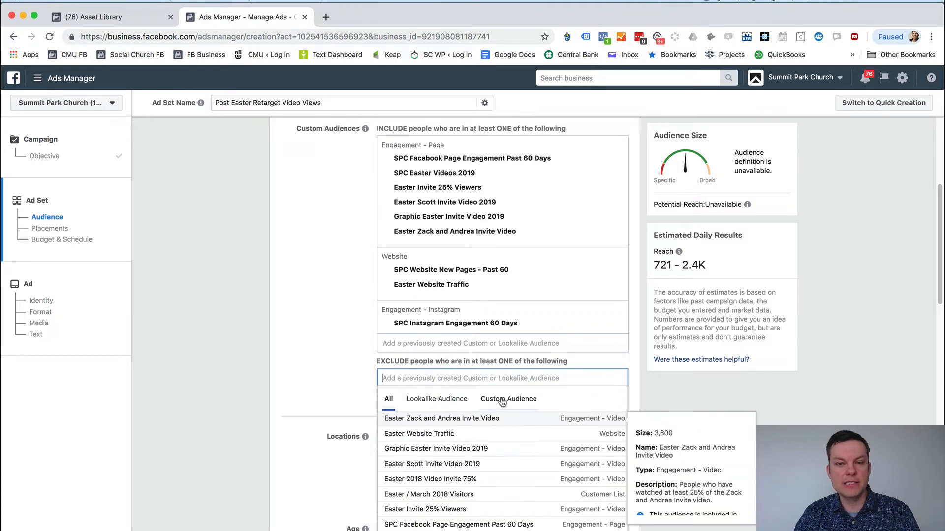
{"action": "left_click", "coordinate": [502, 400]}
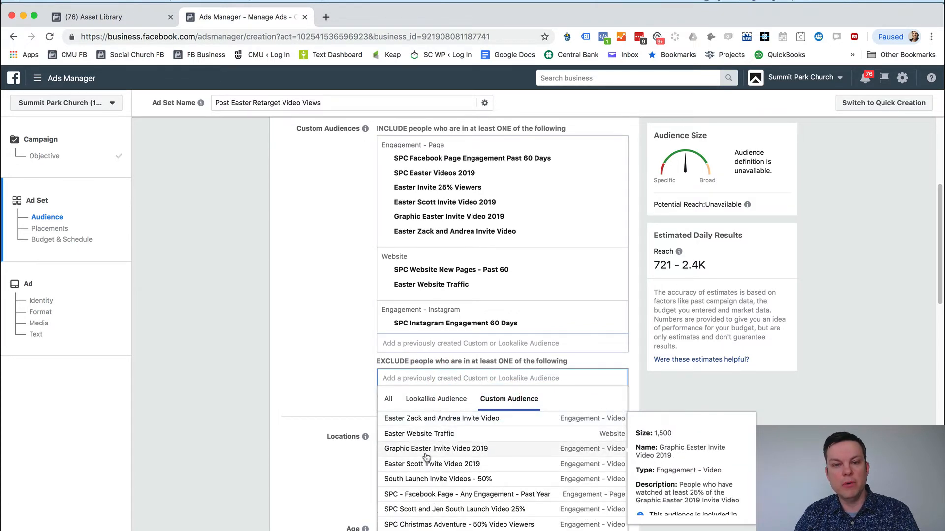
{"action": "left_click", "coordinate": [338, 377]}
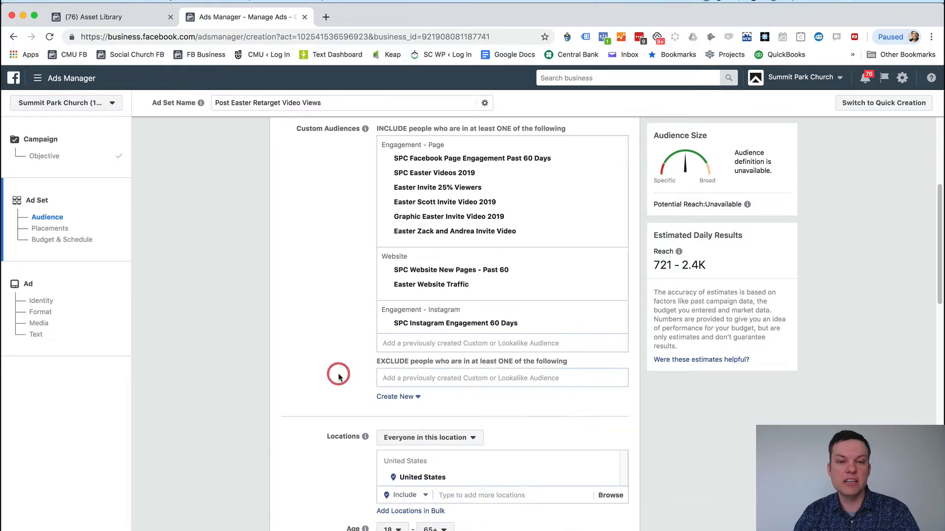
- Remove United States from the ad set's locations and target Lees Summit, Missouri instead
{"action": "scroll", "coordinate": [341, 380], "scroll_direction": "up", "scroll_amount": 1}
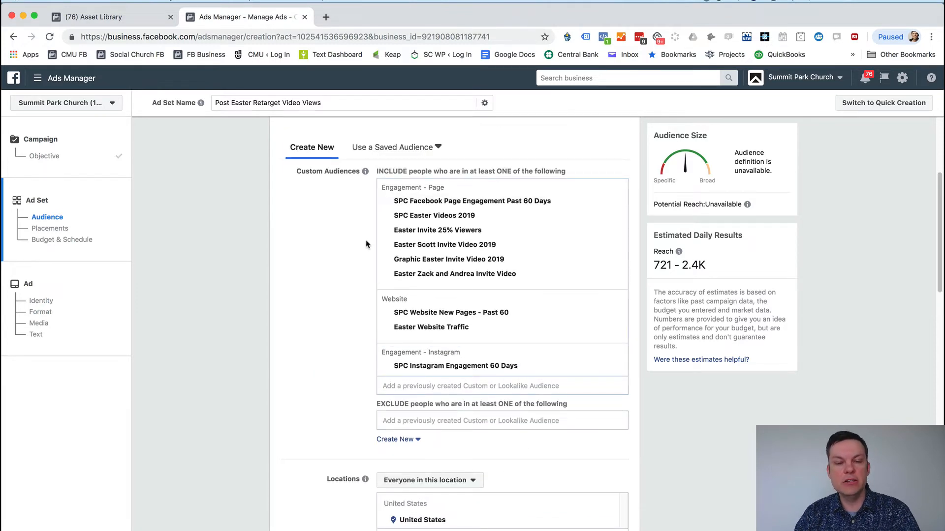
{"action": "scroll", "coordinate": [354, 276], "scroll_direction": "down", "scroll_amount": 3}
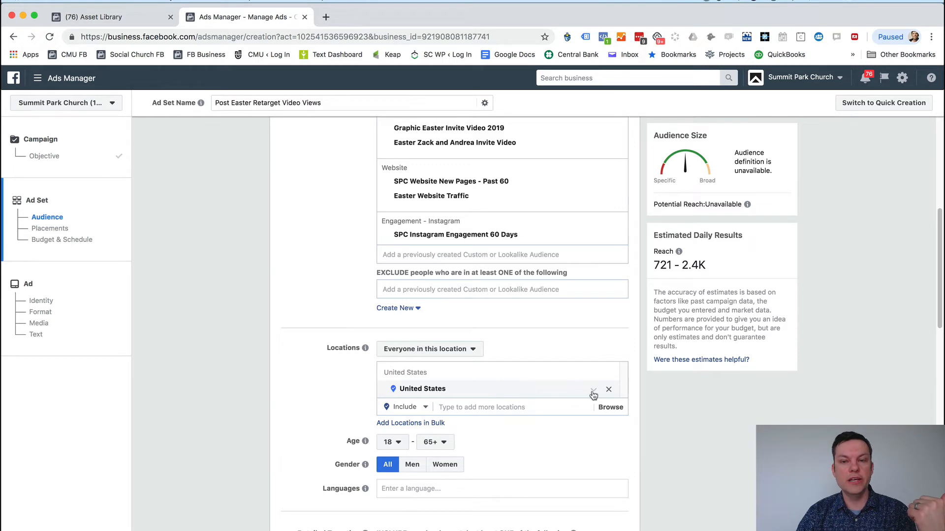
{"action": "left_click", "coordinate": [608, 390]}
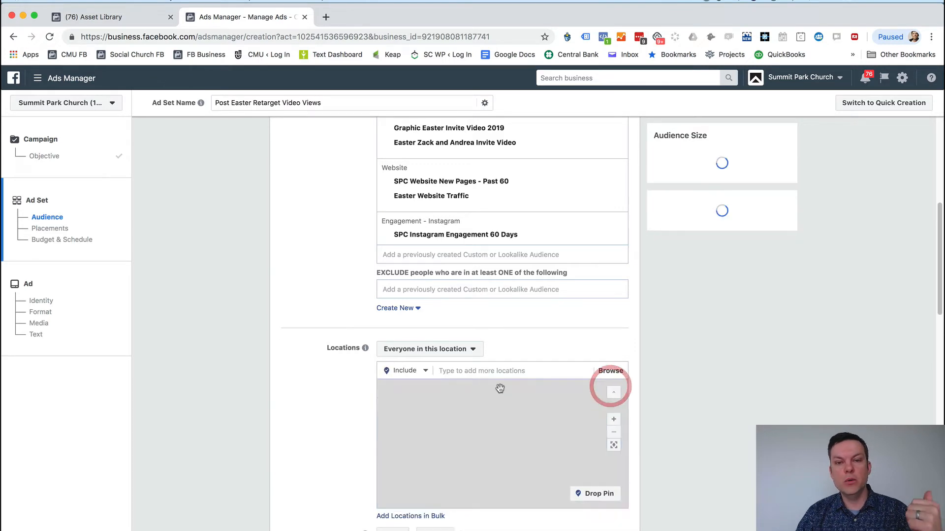
{"action": "left_click", "coordinate": [476, 375]}
{"action": "type", "text": "Lees Summ"}
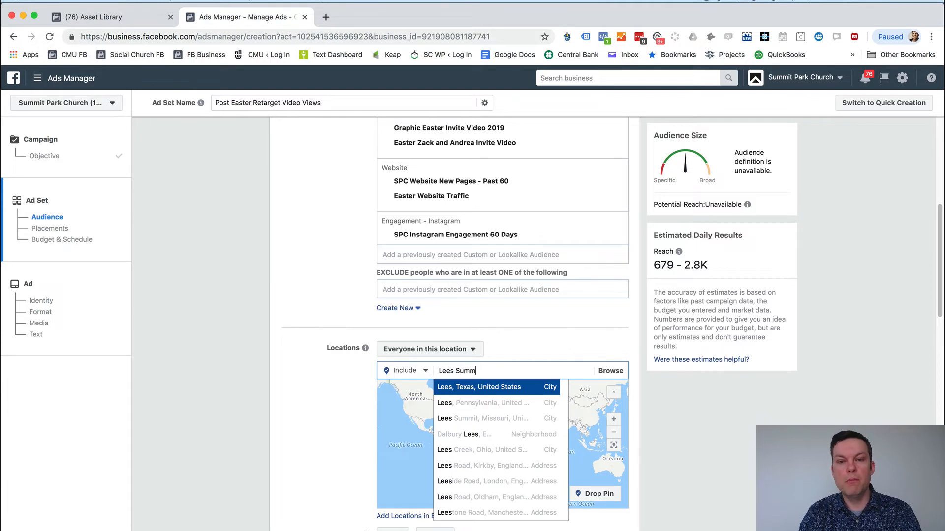
{"action": "left_click", "coordinate": [476, 388]}
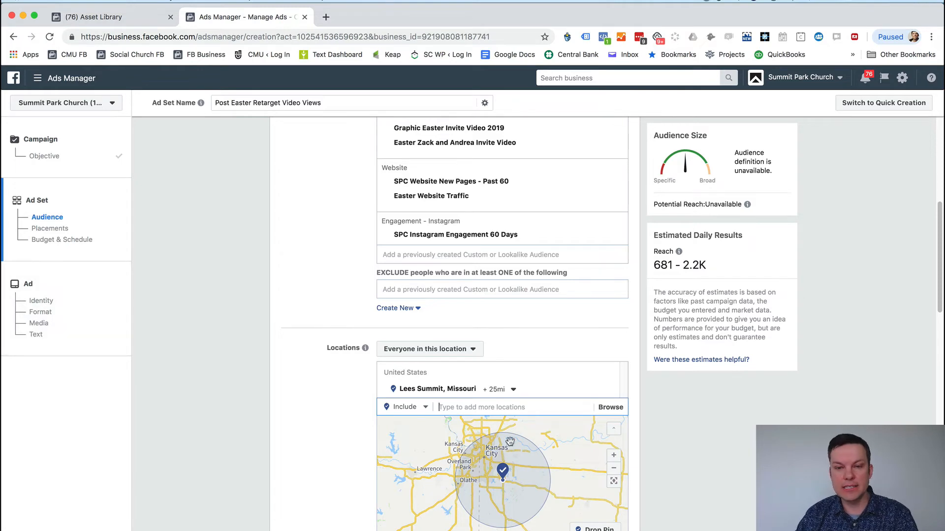
- Drop an additional location pin on the map just south of Lees Summit and set its radius to 25 miles
{"action": "scroll", "coordinate": [677, 448], "scroll_direction": "down", "scroll_amount": 5}
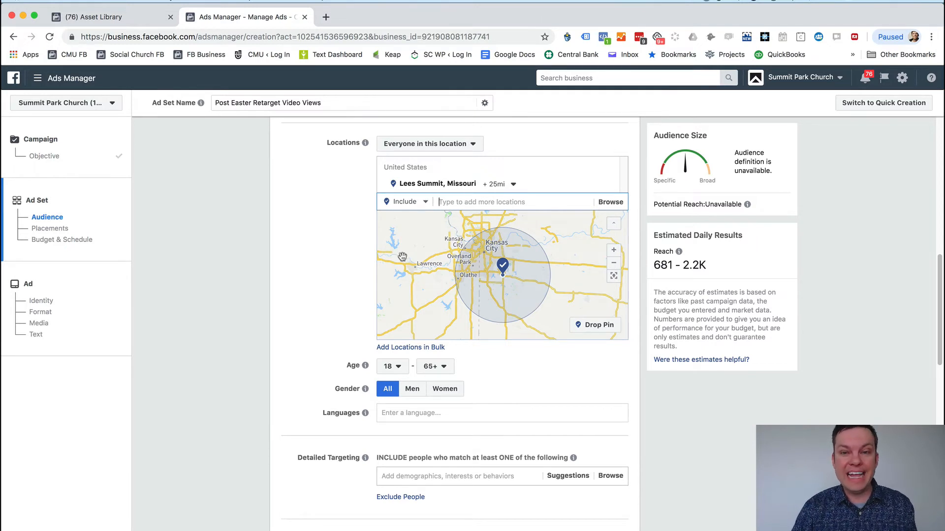
{"action": "left_click", "coordinate": [604, 325]}
{"action": "left_click", "coordinate": [502, 289]}
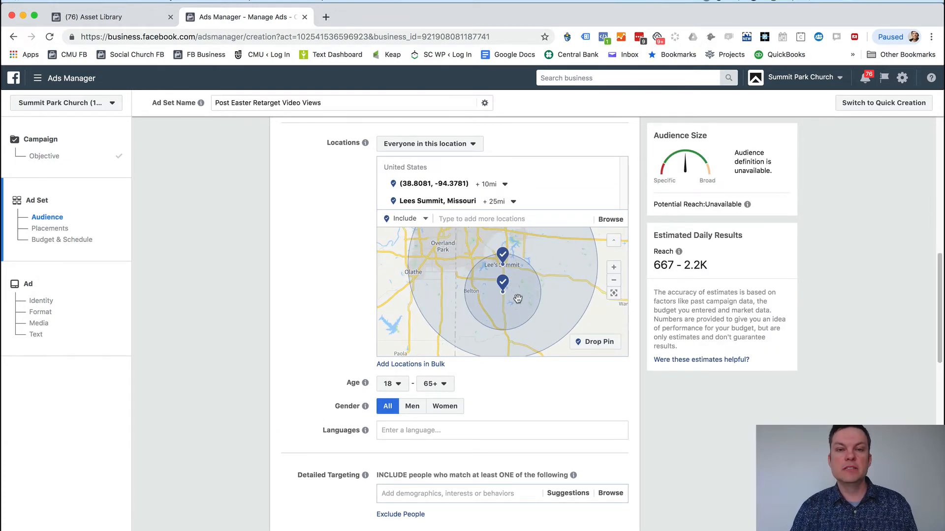
{"action": "left_click", "coordinate": [493, 184]}
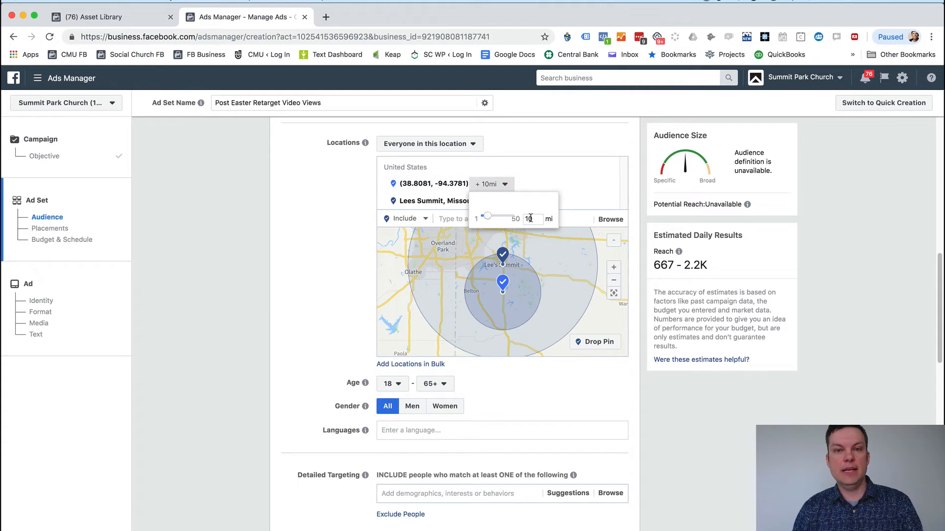
{"action": "left_click_drag", "start_coordinate": [534, 219], "coordinate": [509, 217]}
{"action": "type", "text": "25"}
{"action": "key", "text": "Return"}
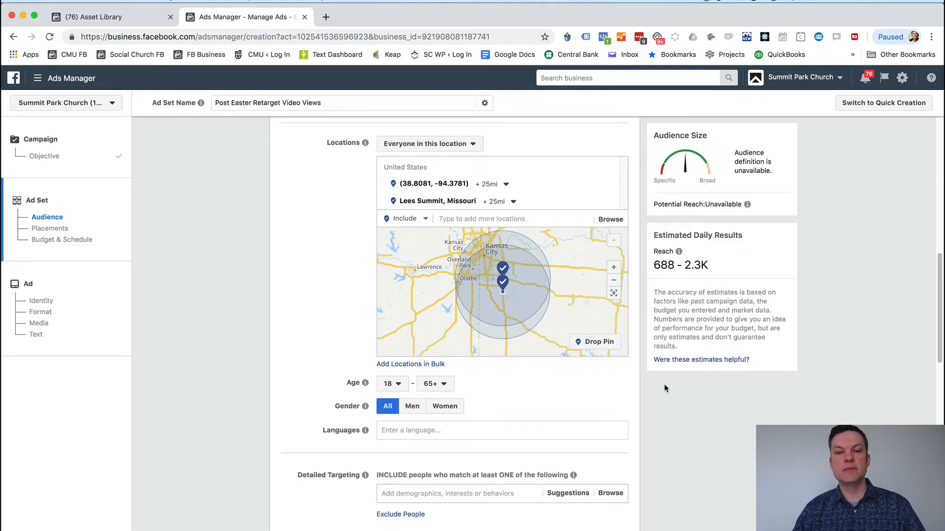
{"action": "left_click", "coordinate": [690, 421]}
- Set the minimum age of the ad set's audience to 13
{"action": "scroll", "coordinate": [665, 393], "scroll_direction": "down", "scroll_amount": 3}
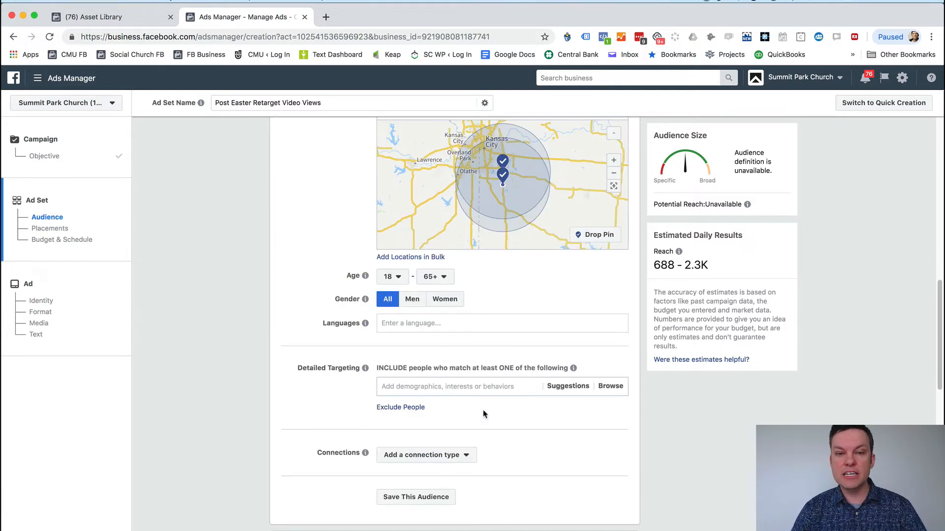
{"action": "left_click", "coordinate": [393, 276]}
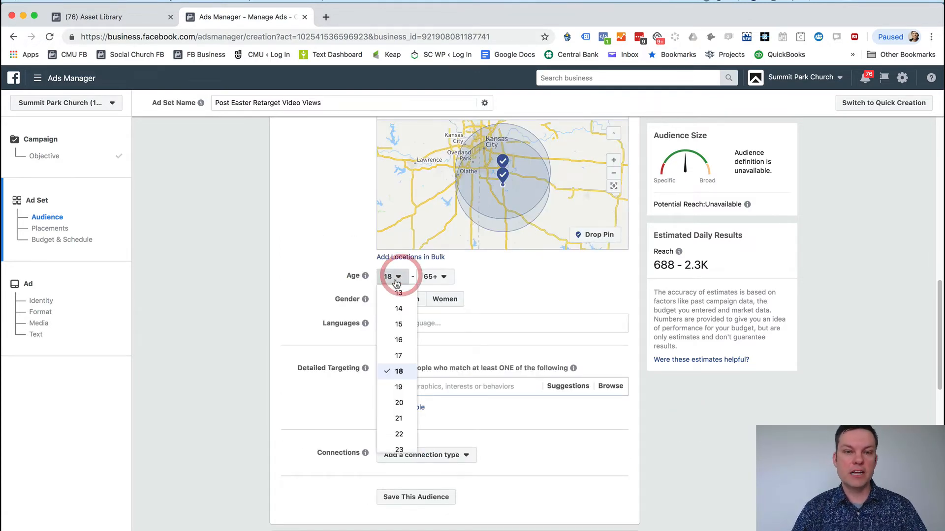
{"action": "left_click", "coordinate": [399, 294]}
{"action": "left_click", "coordinate": [295, 261]}
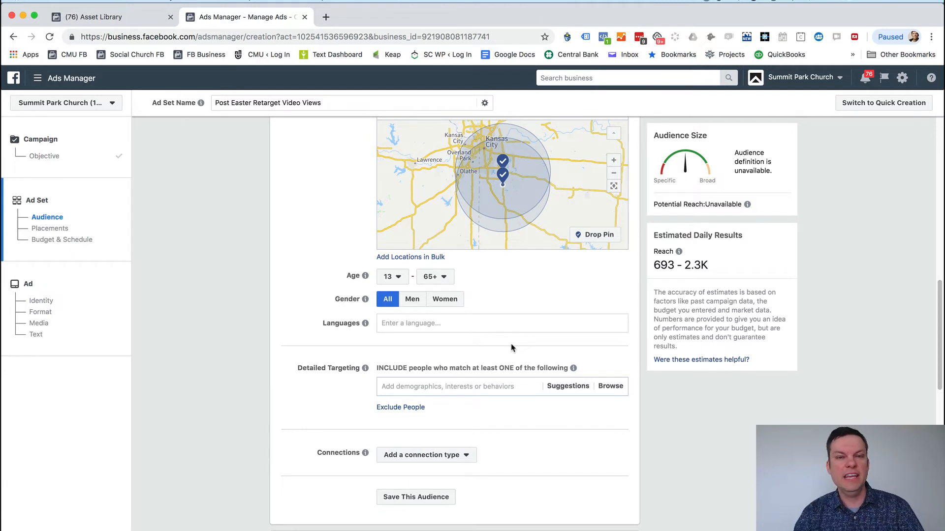
- Leave automatic placements selected and optimize the ad delivery for 10-Second Video Views
{"action": "scroll", "coordinate": [497, 348], "scroll_direction": "down", "scroll_amount": 3}
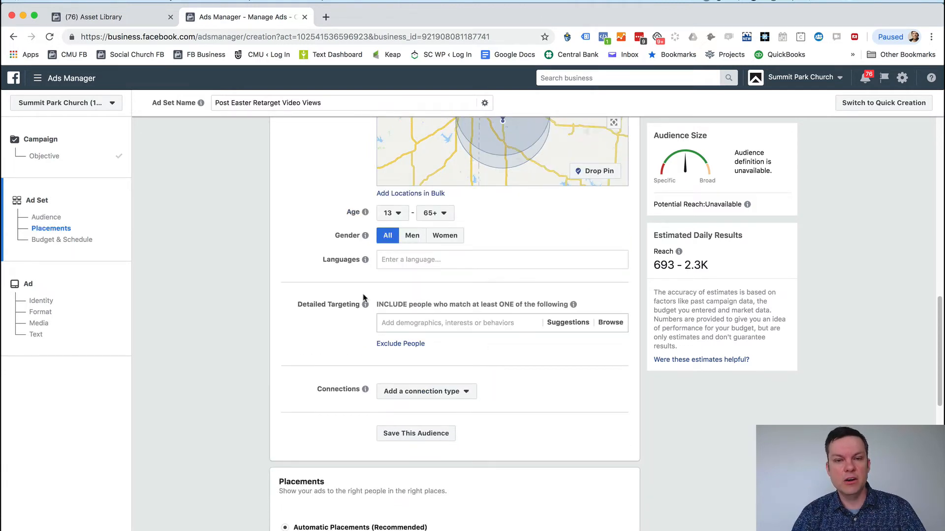
{"action": "scroll", "coordinate": [423, 347], "scroll_direction": "down", "scroll_amount": 3}
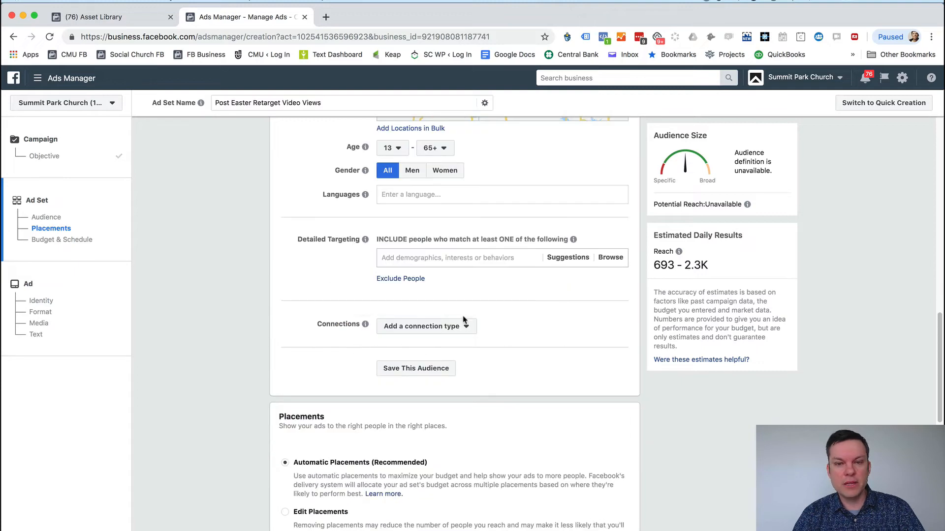
{"action": "scroll", "coordinate": [463, 339], "scroll_direction": "down", "scroll_amount": 5}
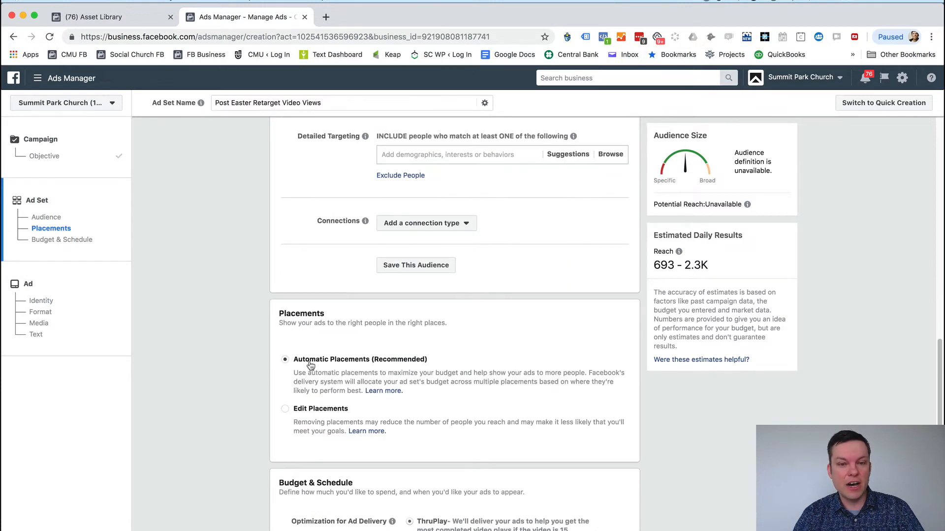
{"action": "scroll", "coordinate": [364, 409], "scroll_direction": "down", "scroll_amount": 10}
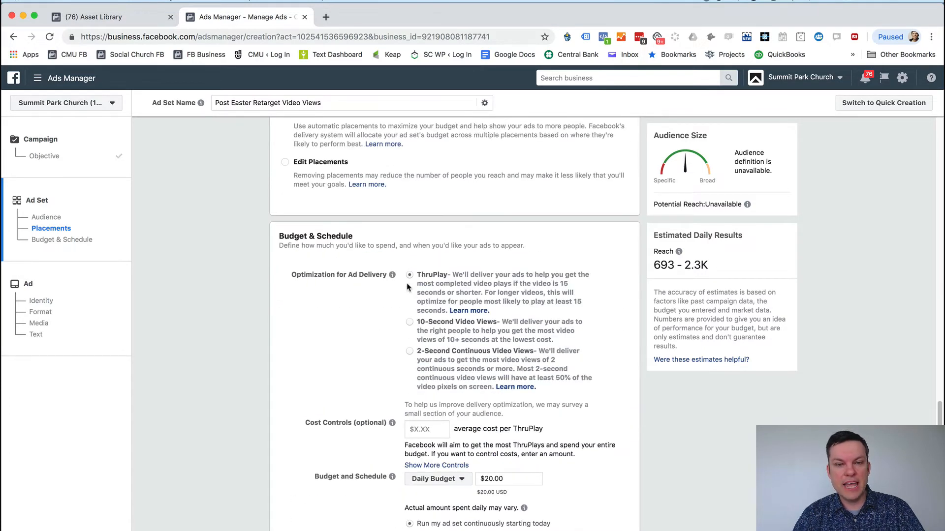
{"action": "left_click", "coordinate": [409, 323]}
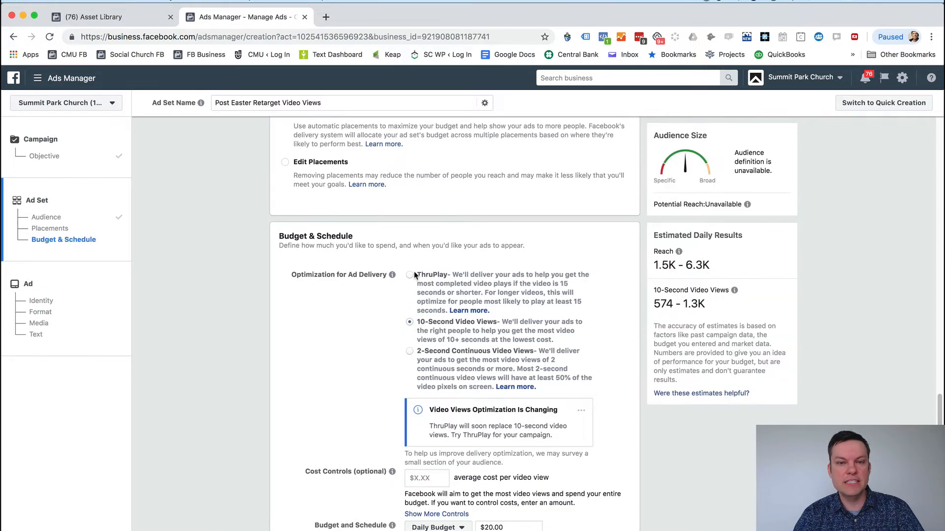
- Switch the ad set from a daily to a lifetime budget and set the amount to $75.00
{"action": "scroll", "coordinate": [373, 327], "scroll_direction": "down", "scroll_amount": 5}
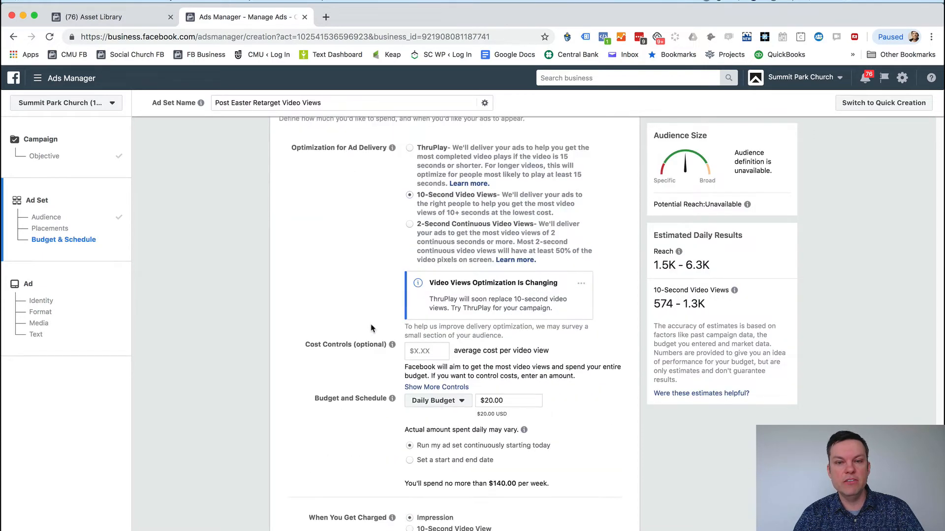
{"action": "scroll", "coordinate": [353, 332], "scroll_direction": "down", "scroll_amount": 1}
{"action": "left_click", "coordinate": [434, 368]}
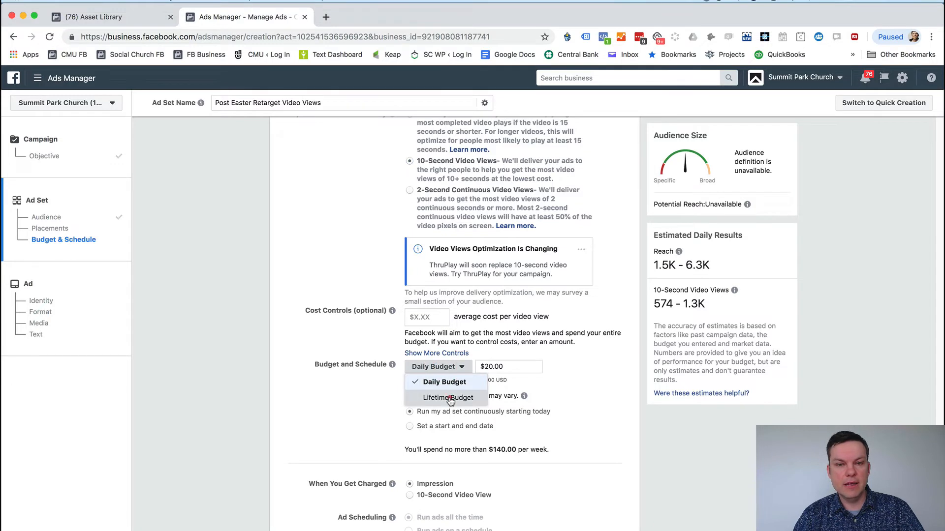
{"action": "left_click", "coordinate": [445, 393]}
{"action": "left_click", "coordinate": [502, 365]}
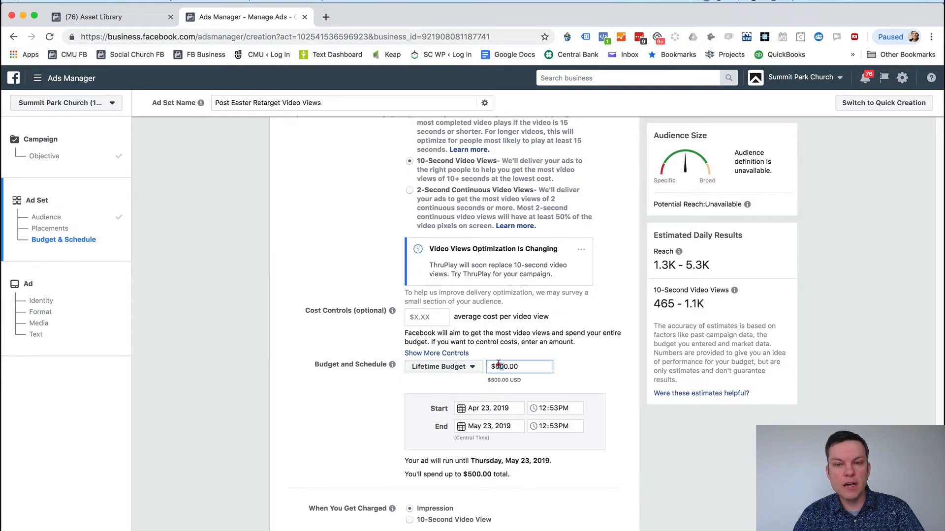
{"action": "left_click", "coordinate": [501, 364]}
{"action": "key", "text": "BackSpace"}
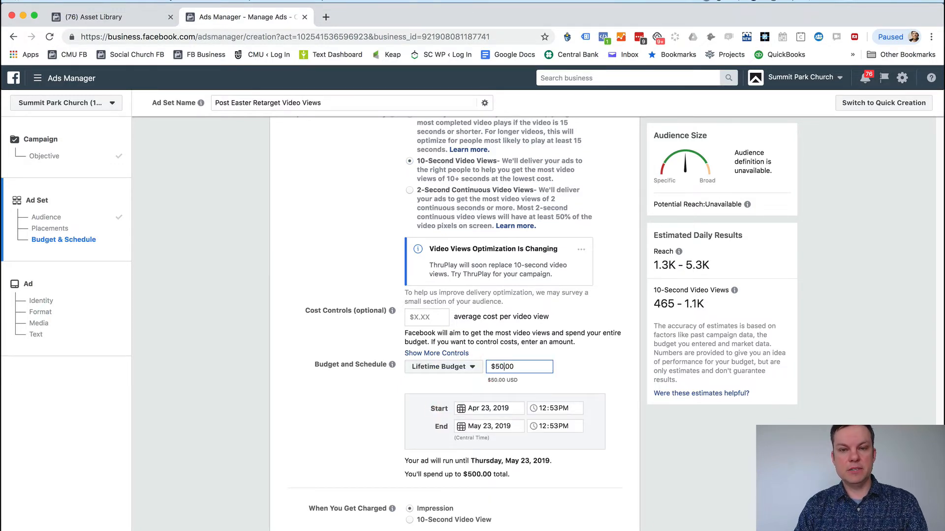
{"action": "key", "text": "BackSpace"}
{"action": "key", "text": "BackSpace"}
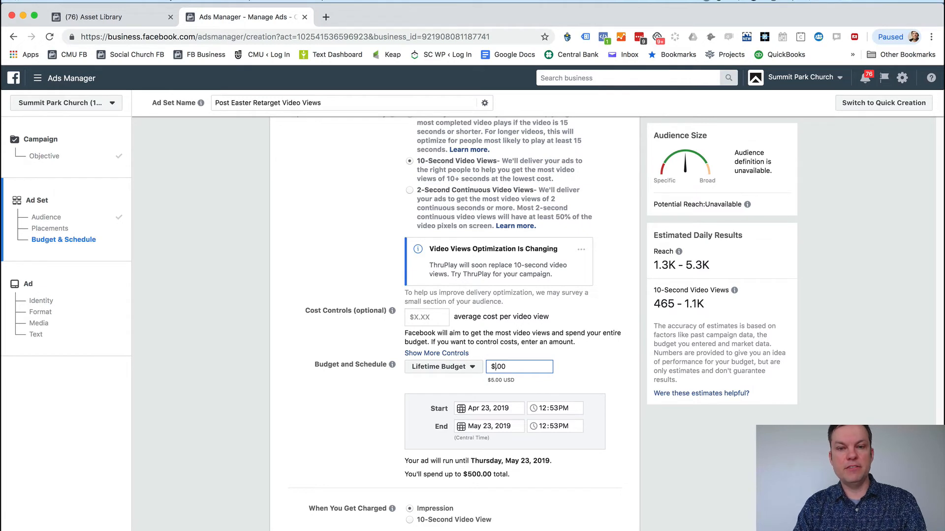
{"action": "type", "text": "75"}
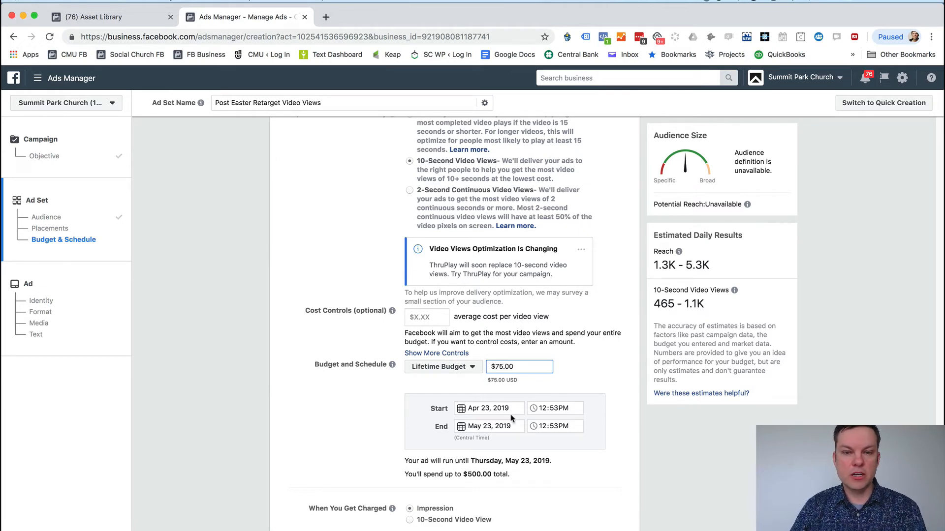
- Schedule the ad set to end on Apr 28, 2019 at 10:53 AM
{"action": "left_click", "coordinate": [470, 426]}
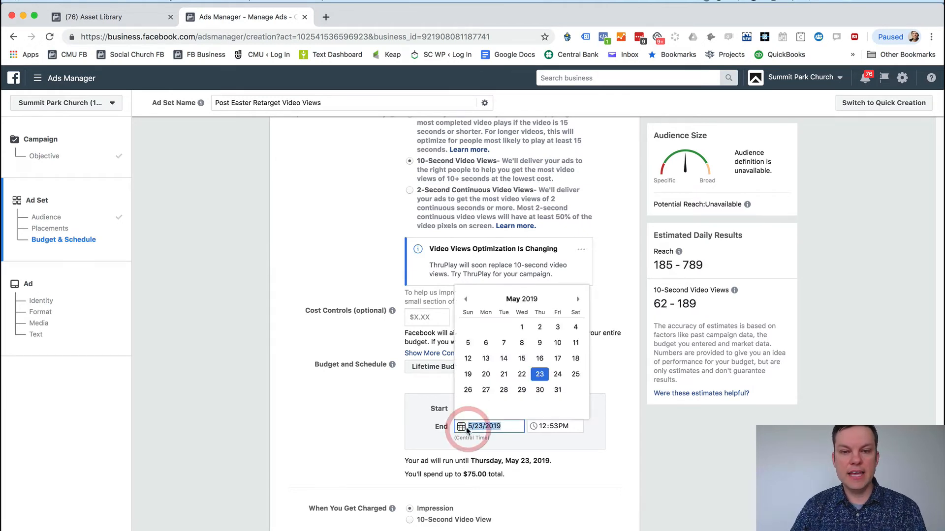
{"action": "left_click", "coordinate": [466, 299]}
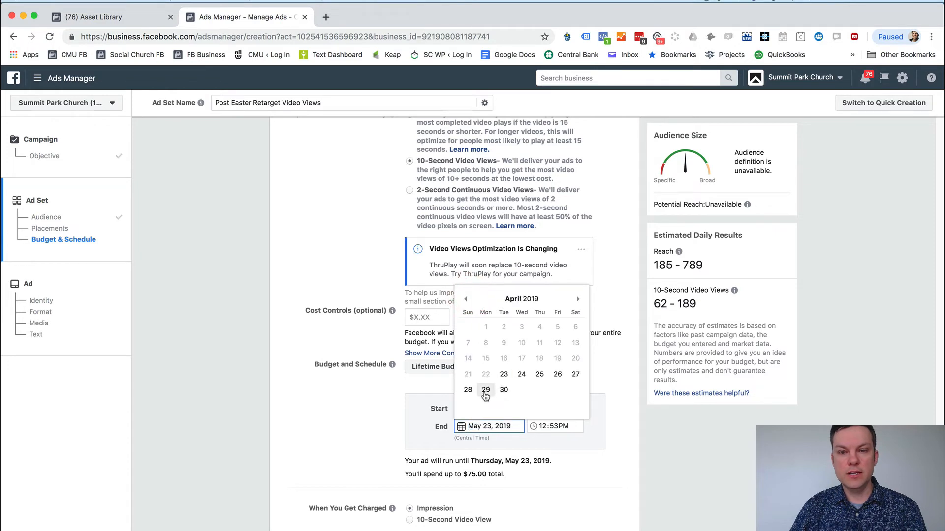
{"action": "left_click", "coordinate": [468, 390]}
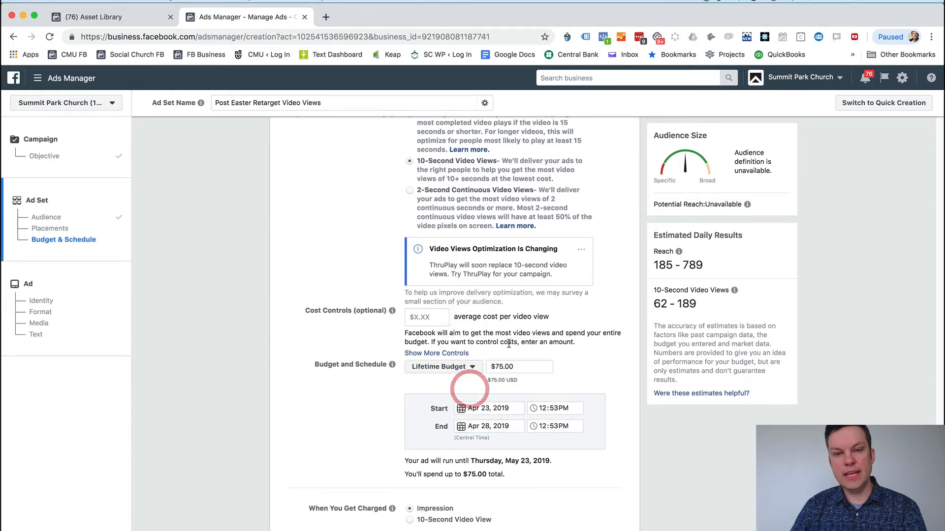
{"action": "left_click", "coordinate": [543, 426]}
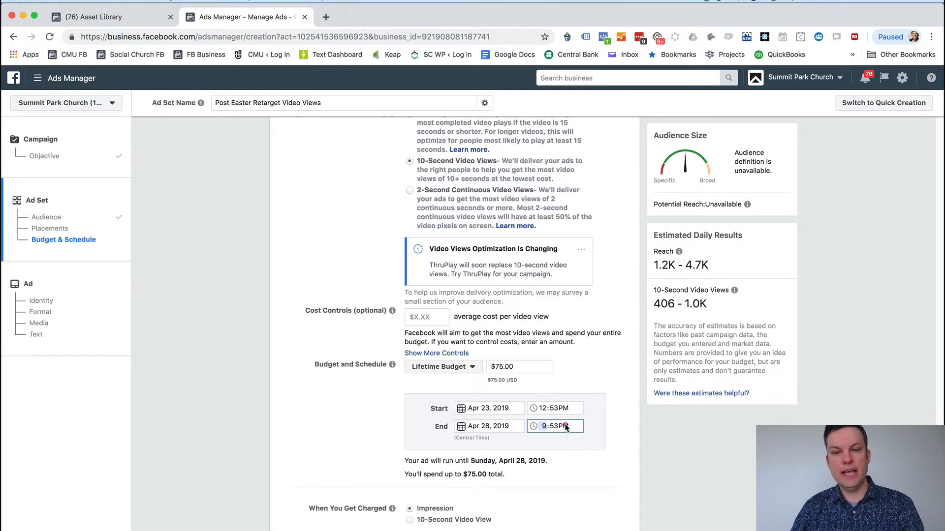
{"action": "left_click", "coordinate": [563, 426]}
{"action": "type", "text": "a"}
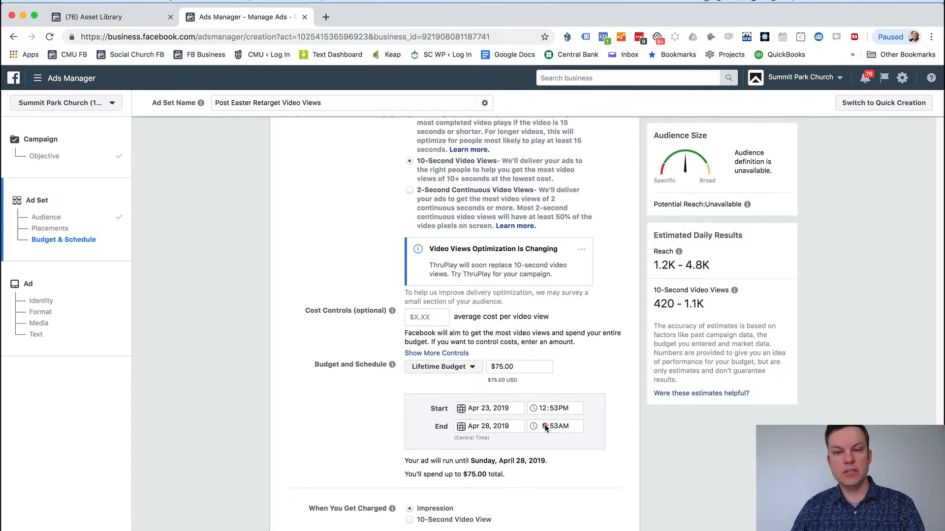
{"action": "left_click", "coordinate": [544, 426]}
{"action": "type", "text": "10"}
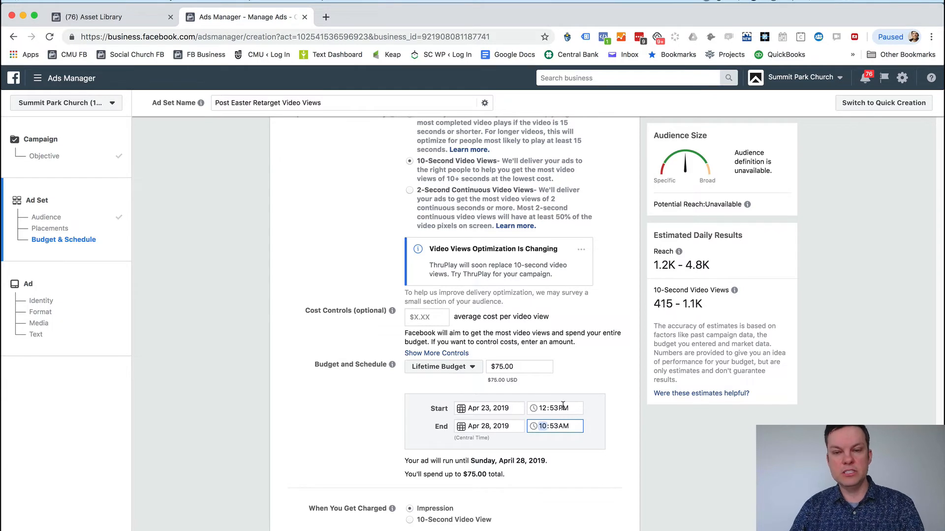
{"action": "left_click", "coordinate": [574, 408]}
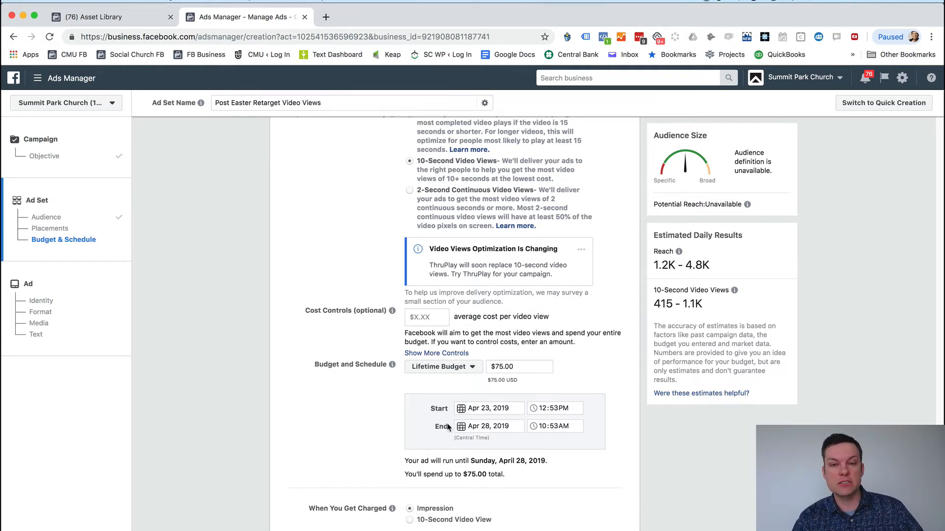
- Set the ad set to be charged per 10-Second Video View and continue to the ad setup
{"action": "scroll", "coordinate": [447, 427], "scroll_direction": "down", "scroll_amount": 1}
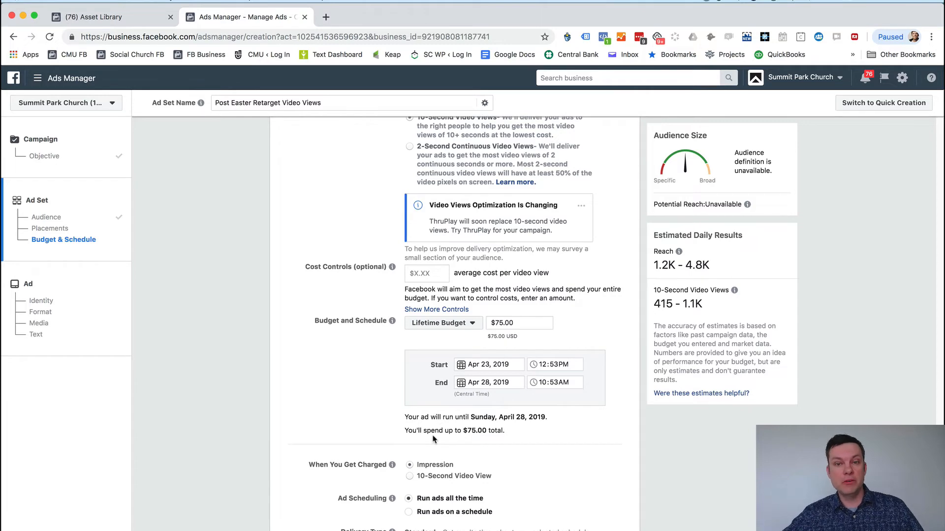
{"action": "scroll", "coordinate": [432, 438], "scroll_direction": "down", "scroll_amount": 1}
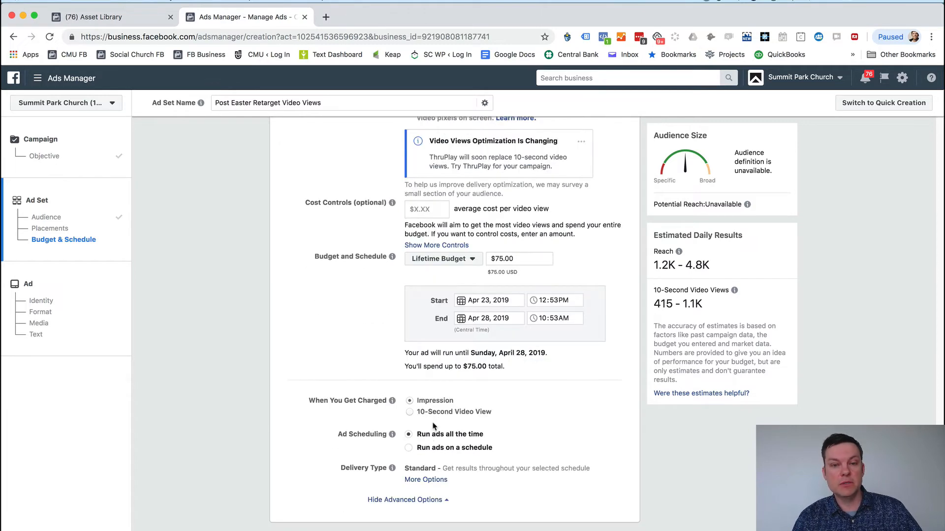
{"action": "left_click", "coordinate": [409, 412]}
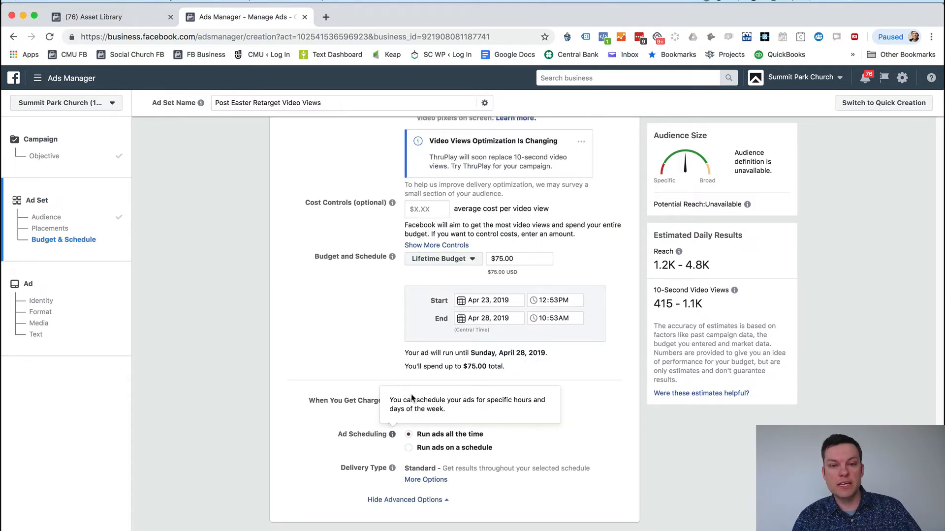
{"action": "left_click", "coordinate": [565, 429]}
{"action": "left_click_drag", "start_coordinate": [518, 416], "coordinate": [412, 411]}
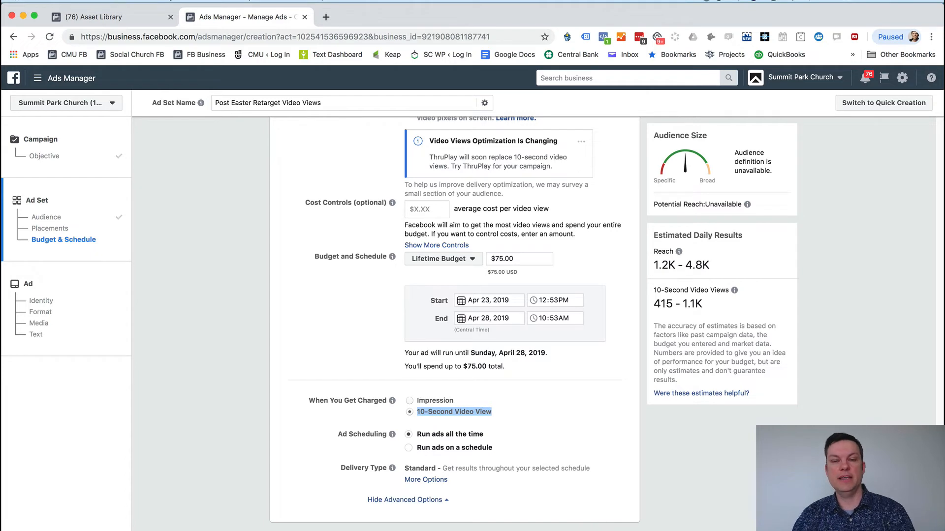
{"action": "left_click", "coordinate": [616, 530]}
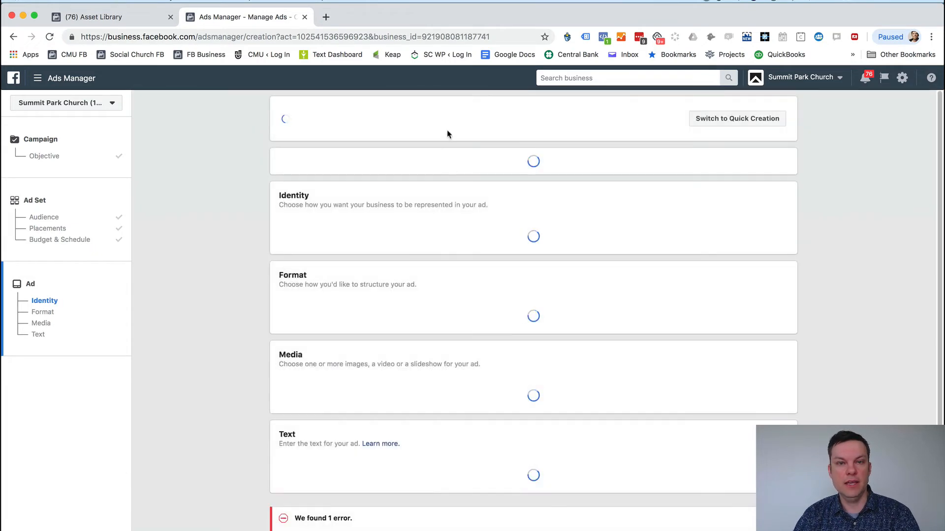
- Name the ad "Post Easter Retarget Video Views" and switch its source to an existing post
{"action": "left_click_drag", "start_coordinate": [456, 120], "coordinate": [351, 110]}
{"action": "type", "text": "Post Easter Retarget Video Views"}
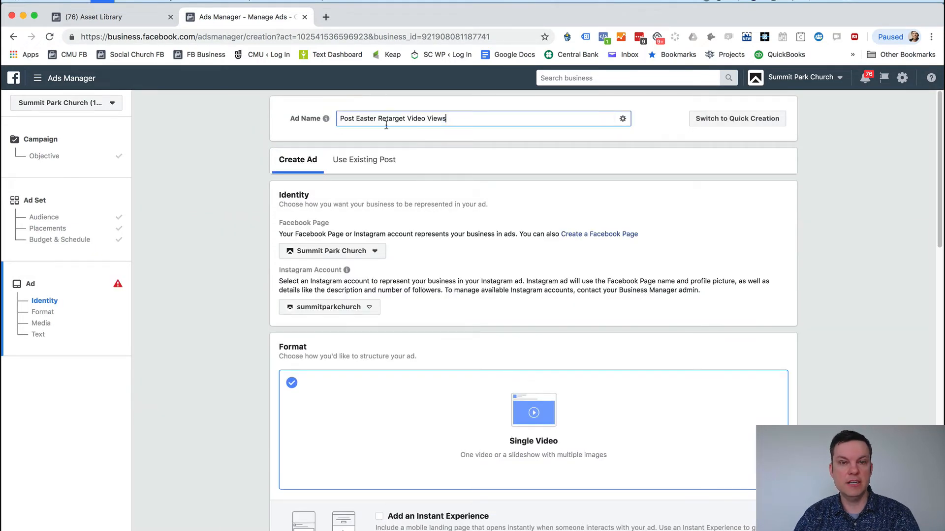
{"action": "left_click", "coordinate": [371, 162]}
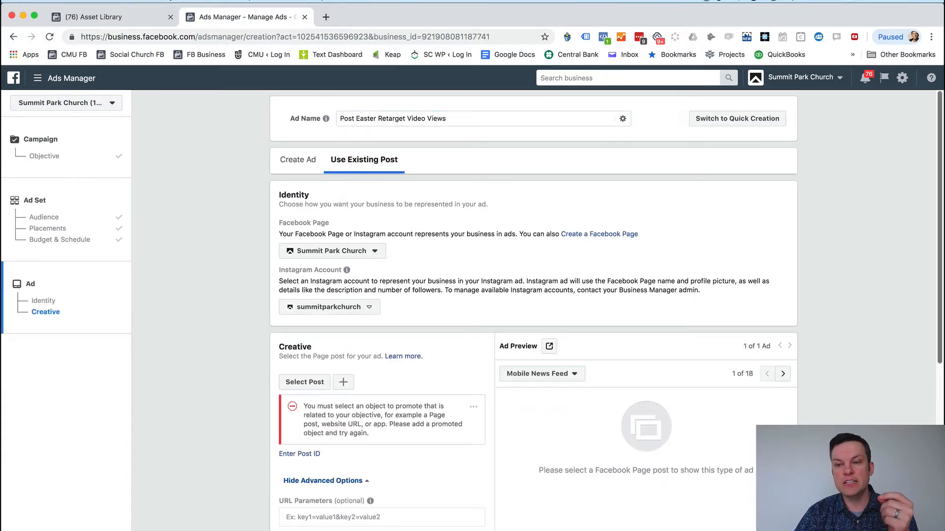
- Narrow the browser window to reveal the desktop, then open the SPC_Example.m4v video and move it beside the ad setup
{"action": "left_click_drag", "start_coordinate": [943, 266], "coordinate": [858, 265]}
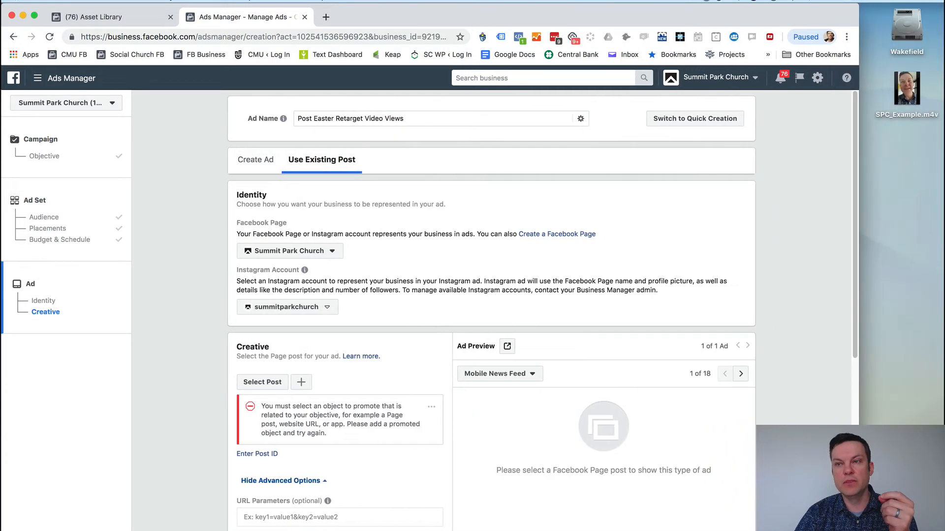
{"action": "double_click", "coordinate": [907, 86]}
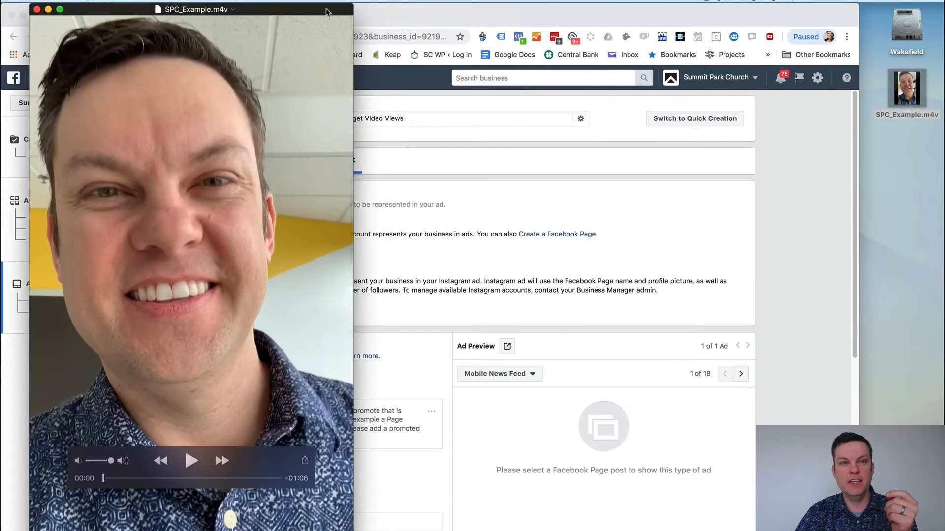
{"action": "left_click_drag", "start_coordinate": [327, 11], "coordinate": [586, 11]}
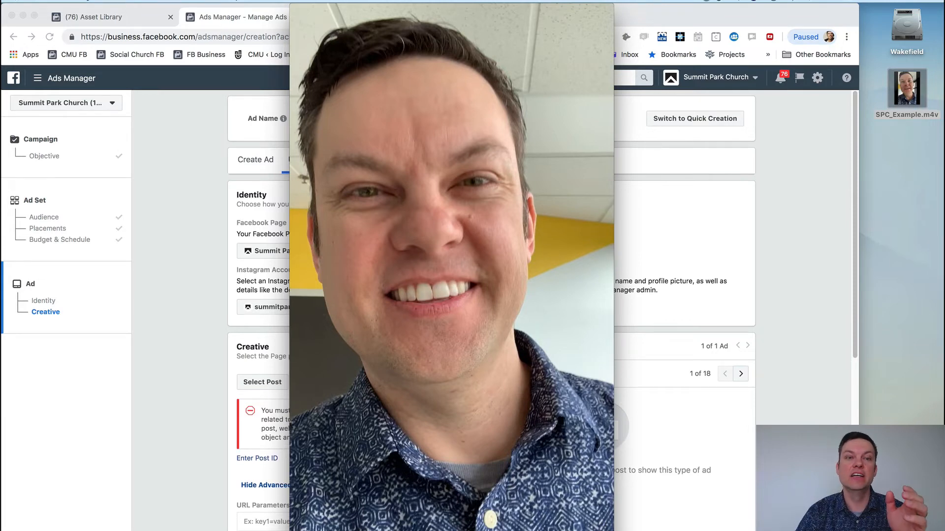
{"action": "left_click_drag", "start_coordinate": [452, 9], "coordinate": [827, 9]}
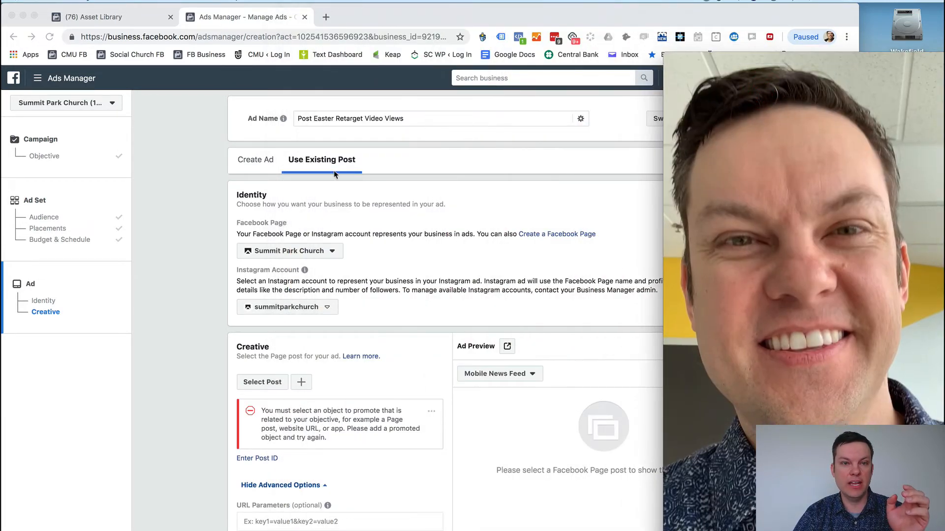
- Look through the Page's published posts without selecting one and switch the ad back to creating a new ad
{"action": "left_click", "coordinate": [265, 382]}
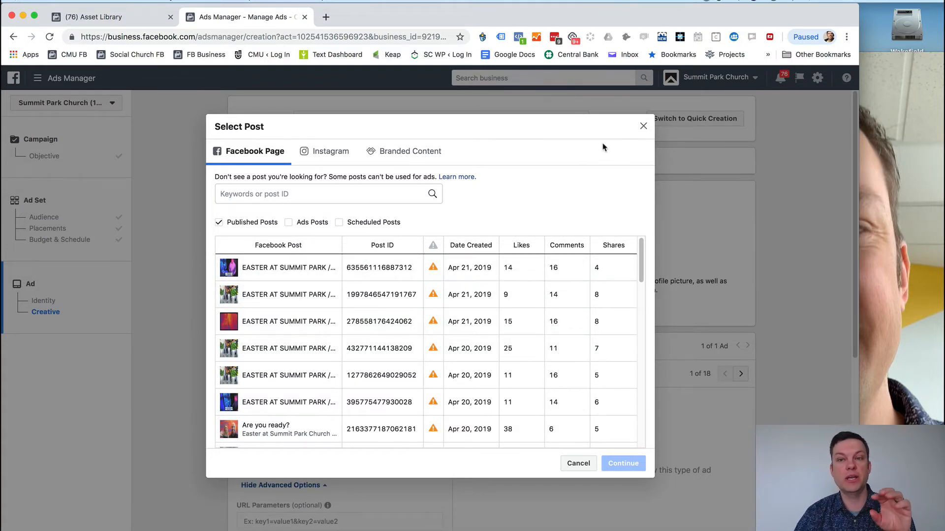
{"action": "left_click", "coordinate": [643, 126]}
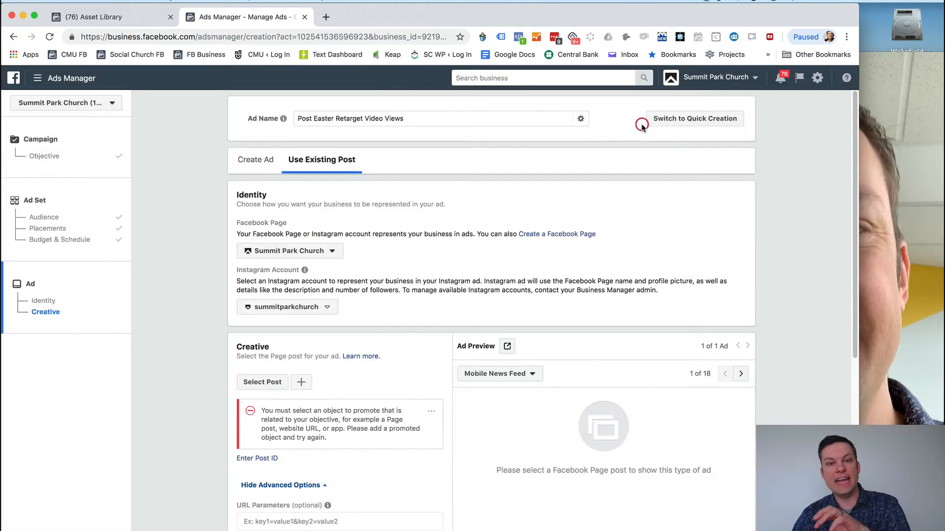
{"action": "left_click", "coordinate": [241, 162]}
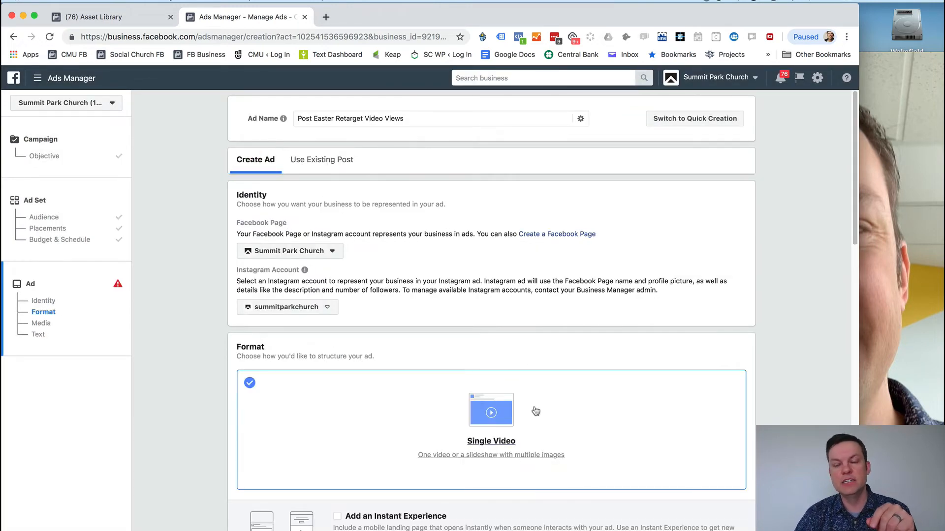
- Bring the SPC_Example.m4v video back to the front and play it
{"action": "left_click", "coordinate": [896, 203]}
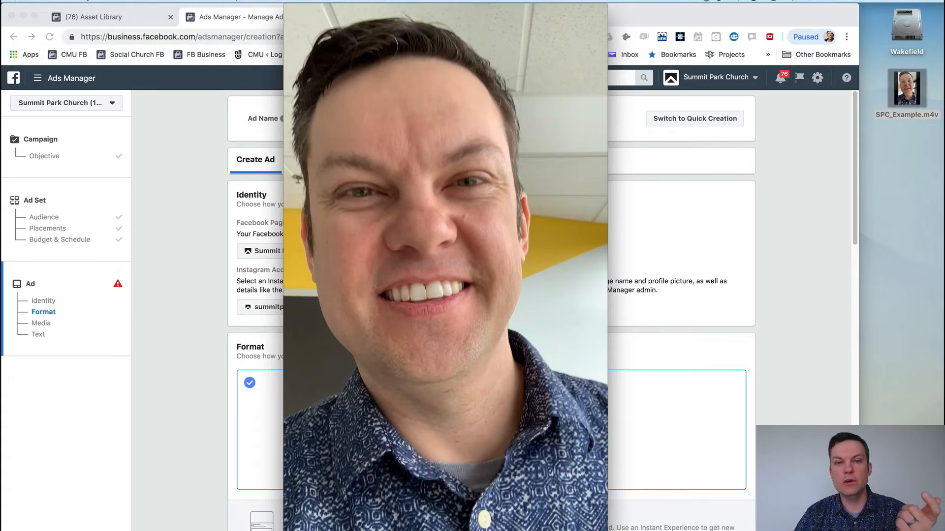
{"action": "mouse_move", "coordinate": [421, 372]}
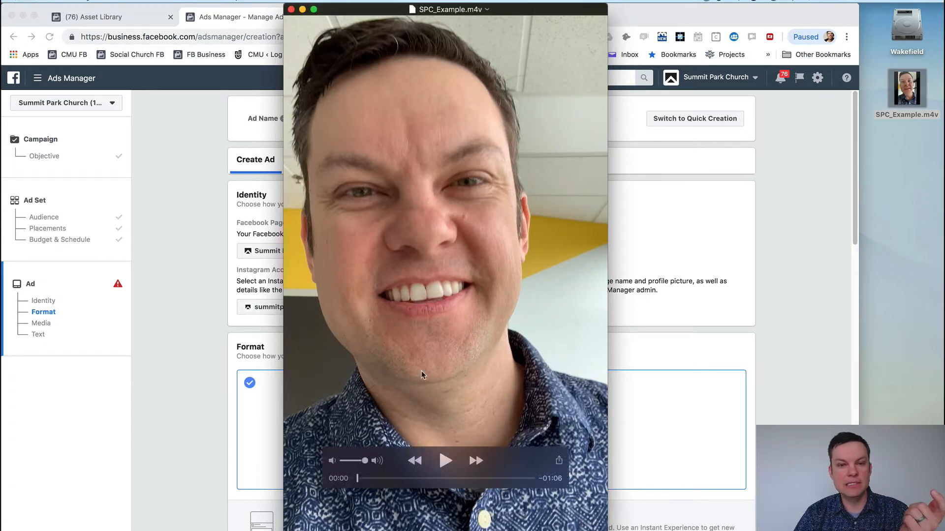
{"action": "left_click", "coordinate": [446, 461]}
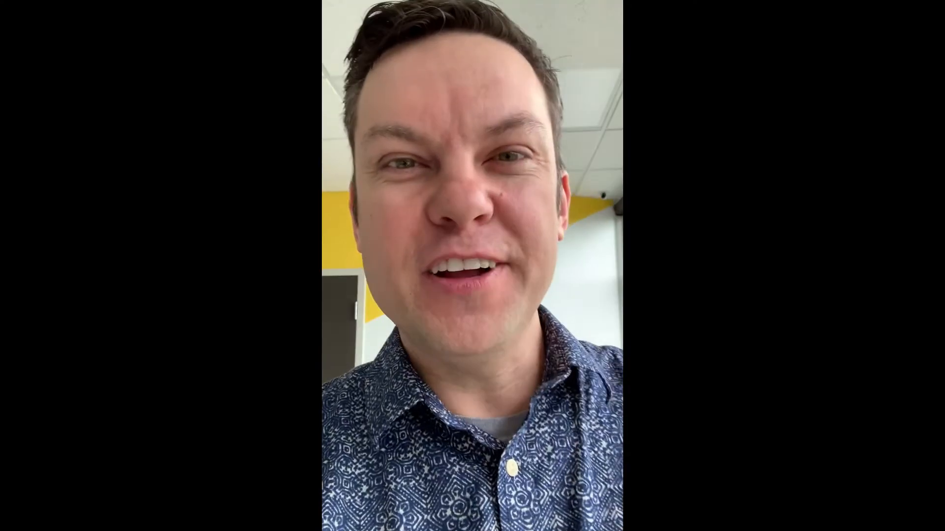